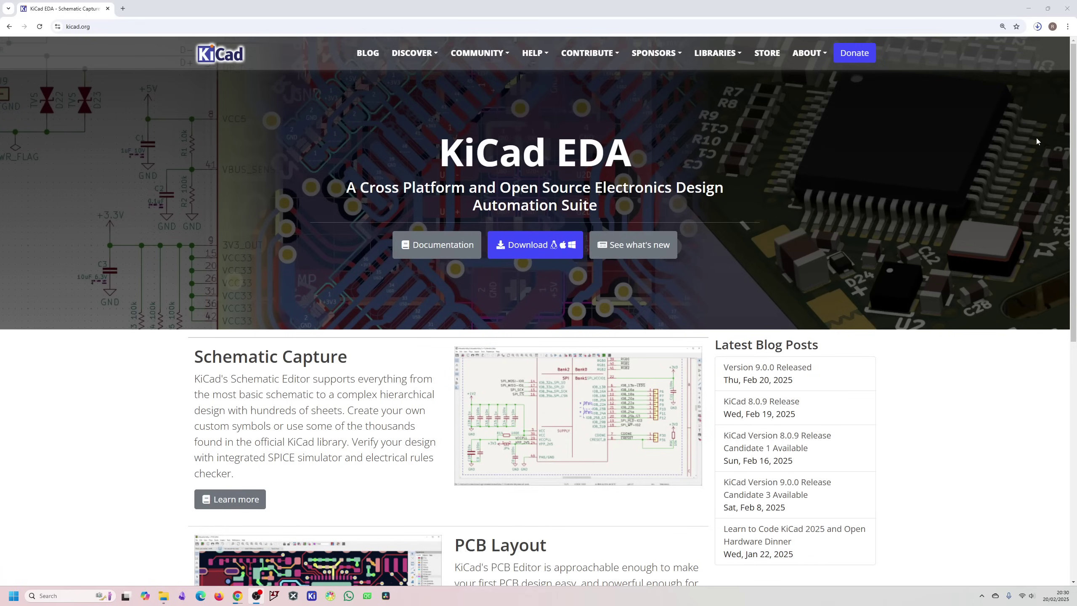
# Check the KiCad 9.0.0 download progress and scroll through the Version 9.0.0 Released blog post.
pyautogui.click(1038, 27)
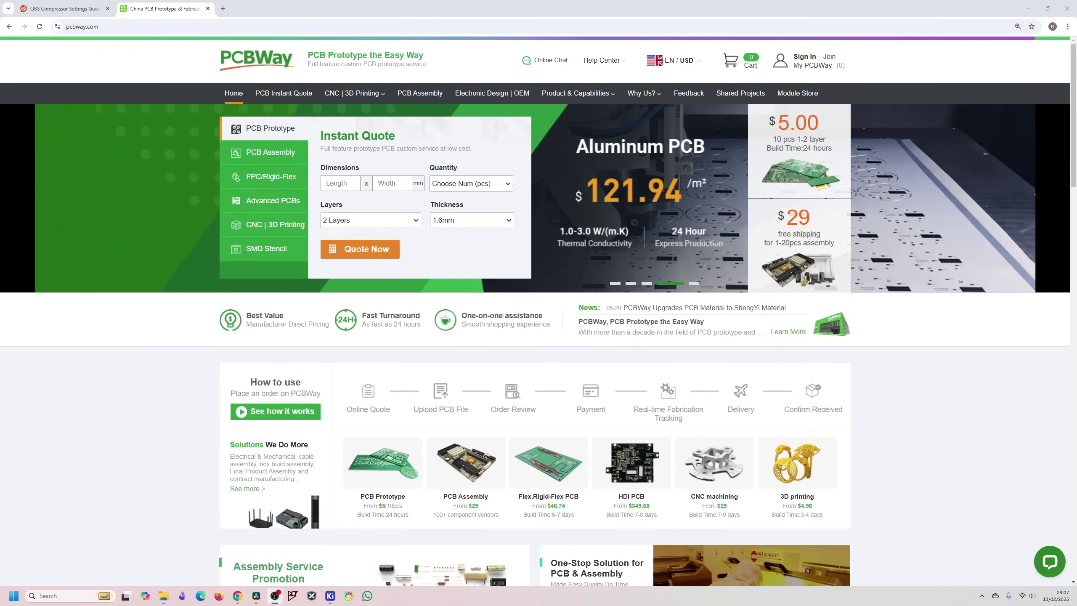
pyautogui.scroll(-1, 600, 358)
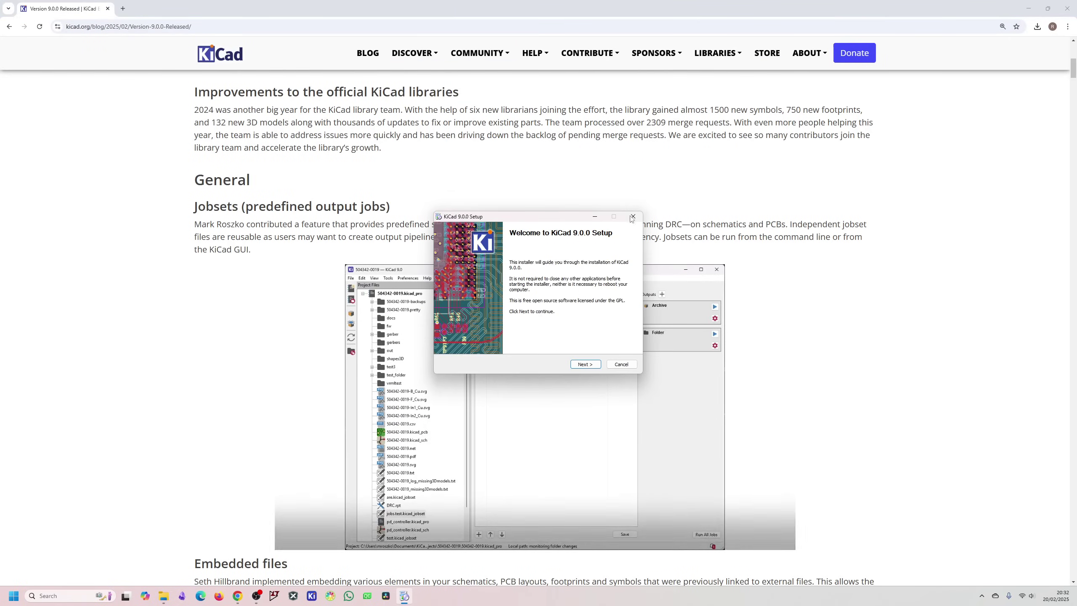
# Advance the KiCad 9.0 installer past Welcome and Choose Users to the Choose Components page.
pyautogui.click(594, 362)
pyautogui.moveTo(589, 214); pyautogui.dragTo(894, 205)
pyautogui.click(915, 354)
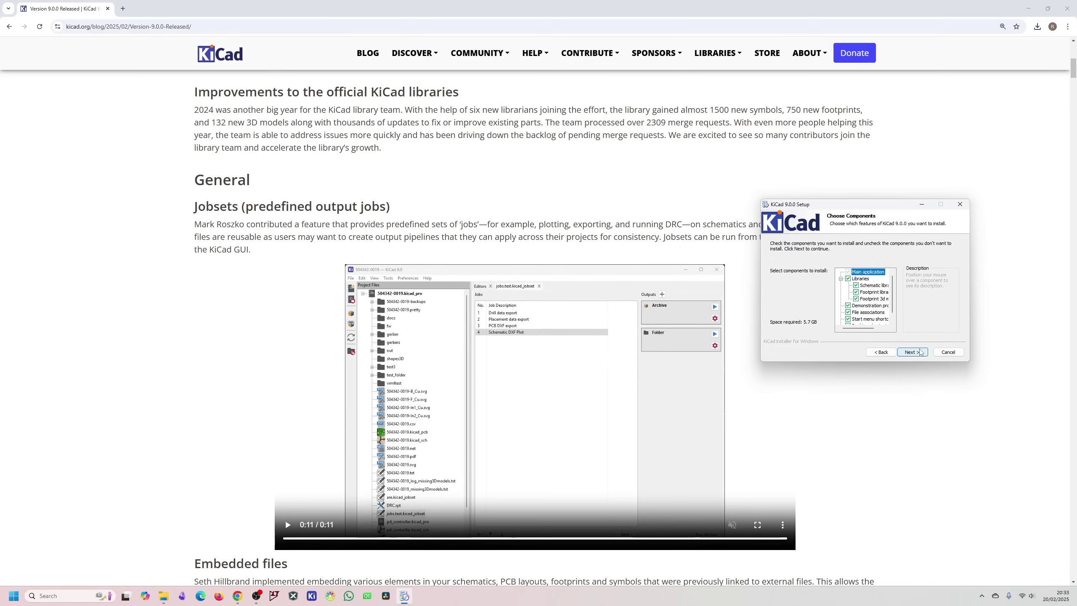
# Skip the multi-channel demo video ahead to the PCB part, then scroll to Component classes.
pyautogui.scroll(-1, 919, 352)
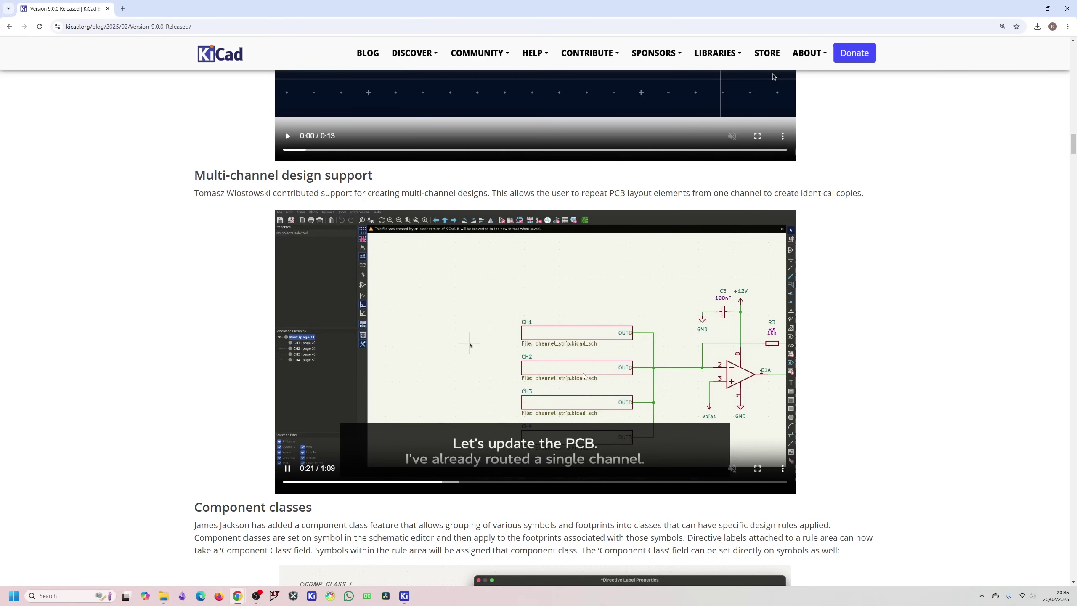
pyautogui.click(513, 483)
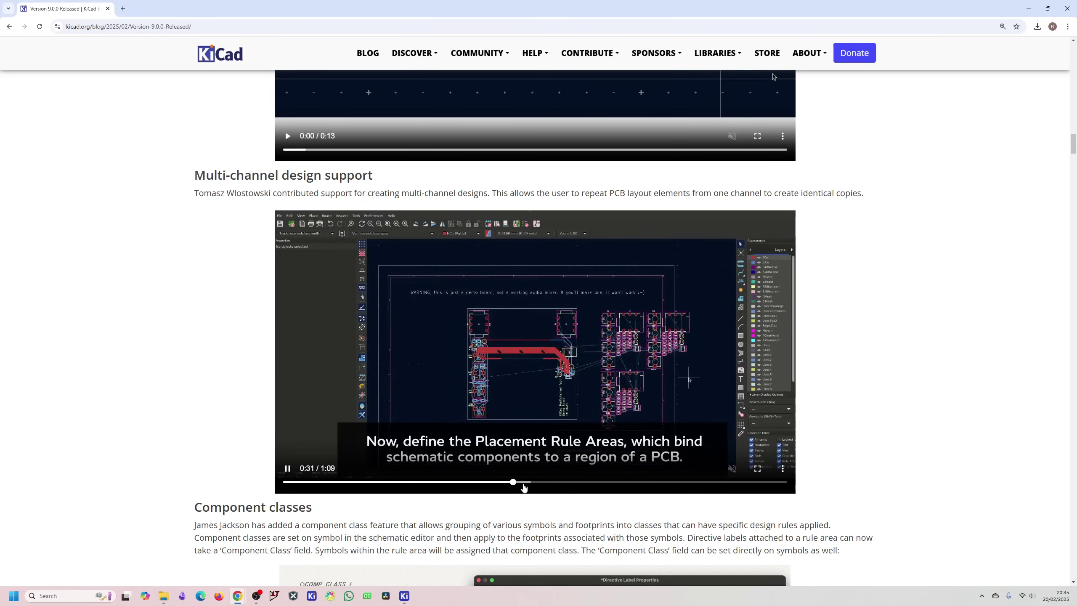
pyautogui.scroll(-5, 524, 488)
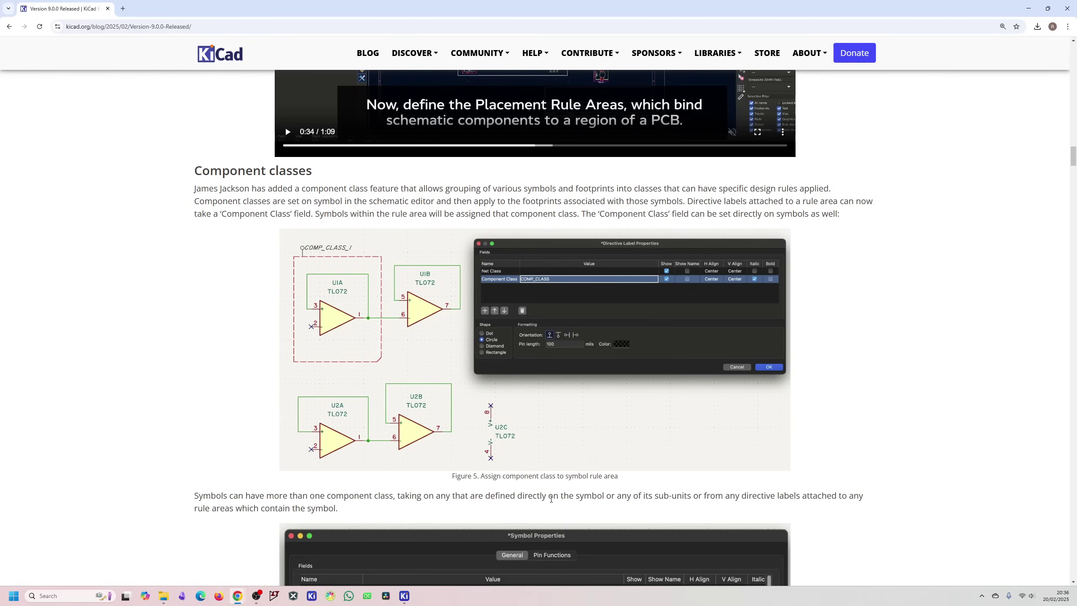
# Review the component class, table editing and custom ERC notes, then switch to the KiCad project manager.
pyautogui.scroll(-15, 508, 479)
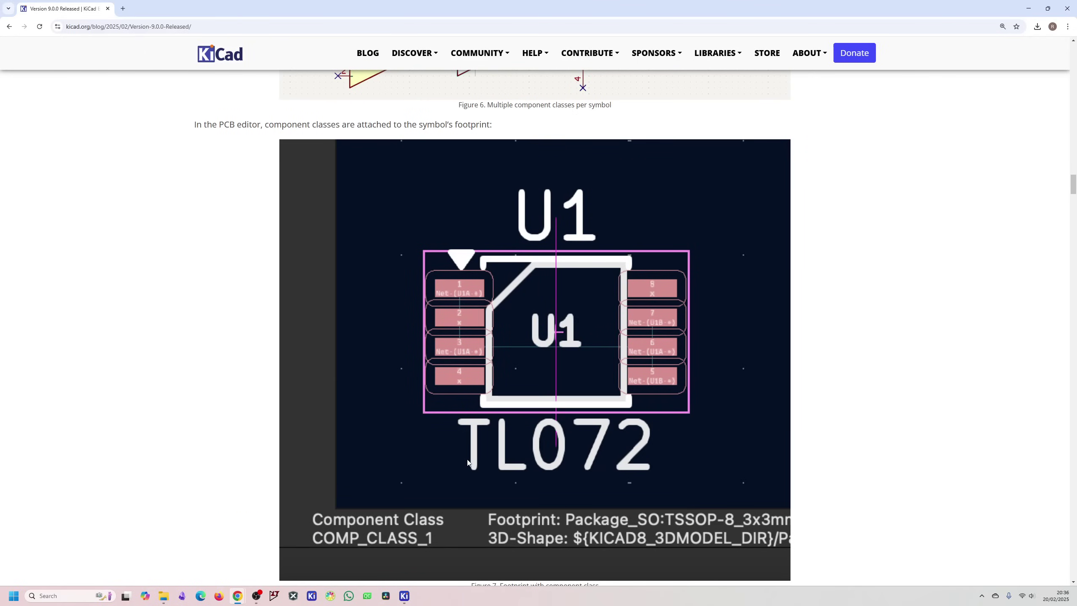
pyautogui.scroll(8, 468, 467)
pyautogui.scroll(-8, 469, 482)
pyautogui.scroll(-15, 470, 484)
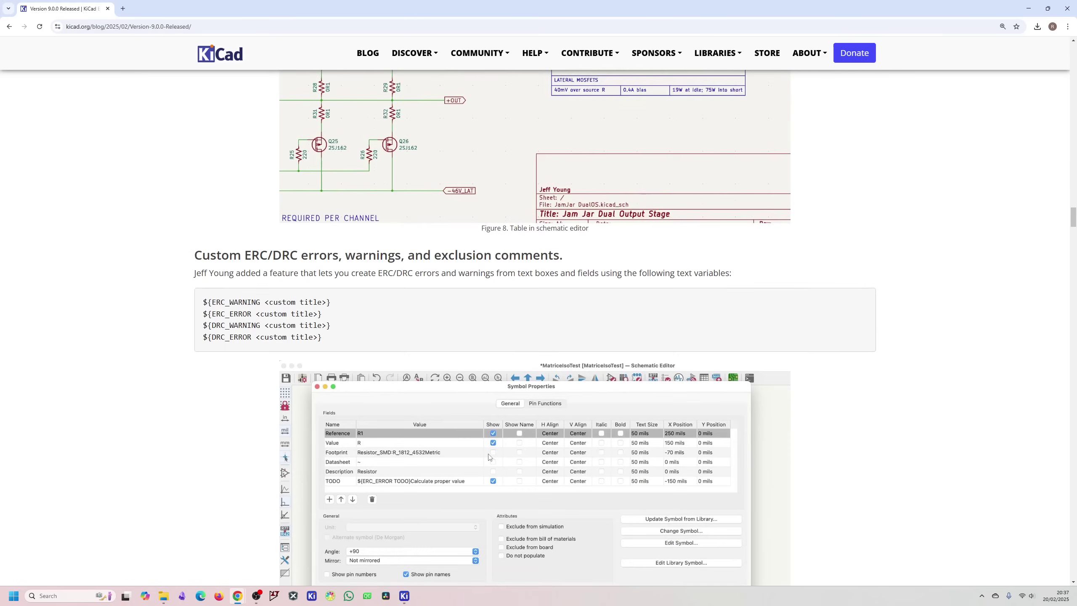
pyautogui.scroll(5, 489, 454)
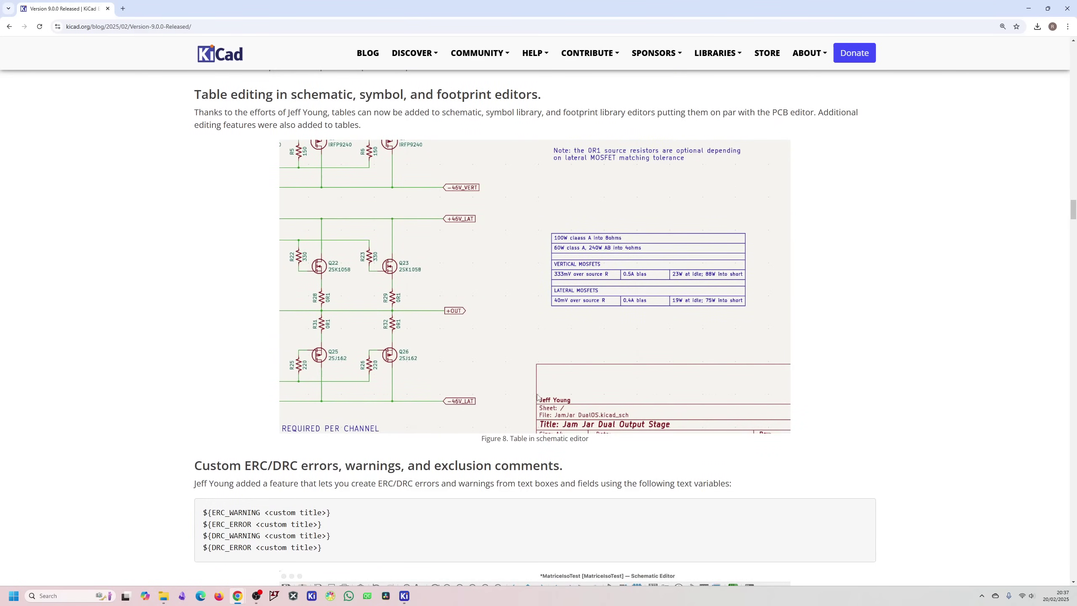
pyautogui.scroll(-5, 601, 311)
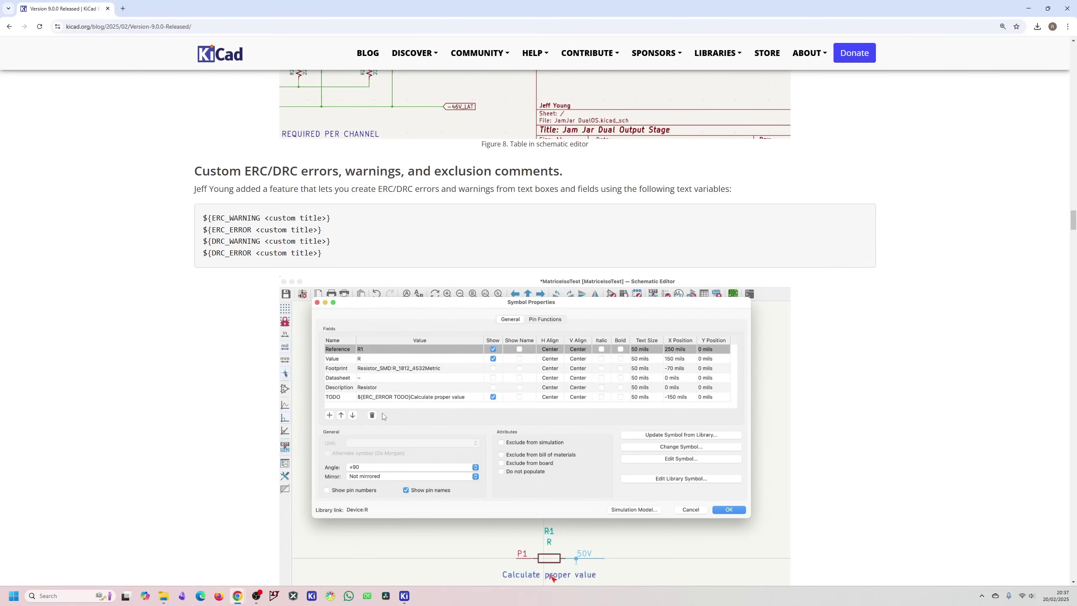
pyautogui.scroll(-6, 383, 412)
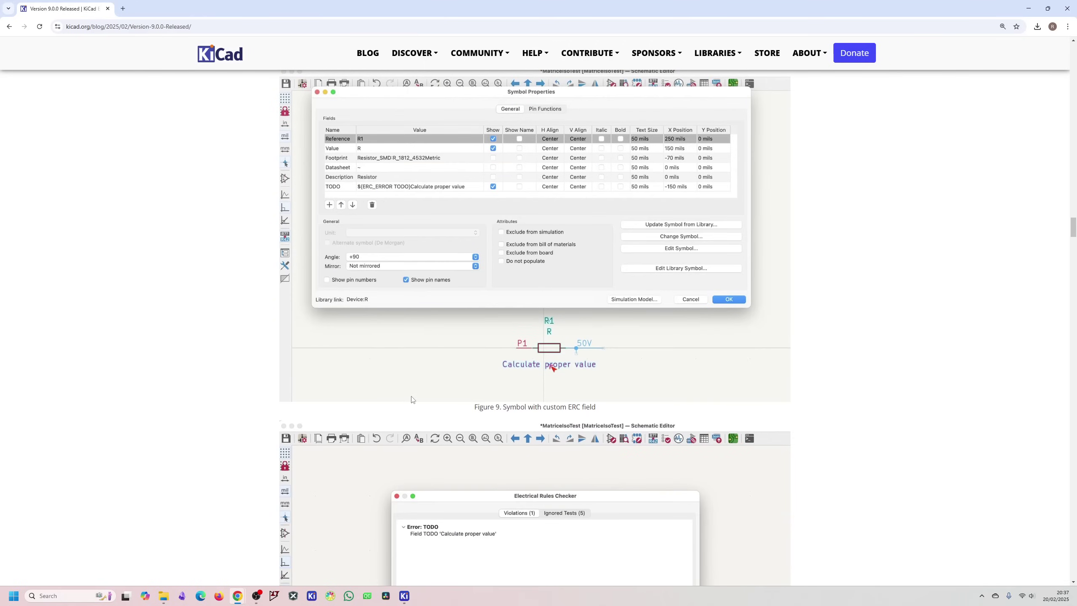
pyautogui.hotkey('alt', 'Tab')
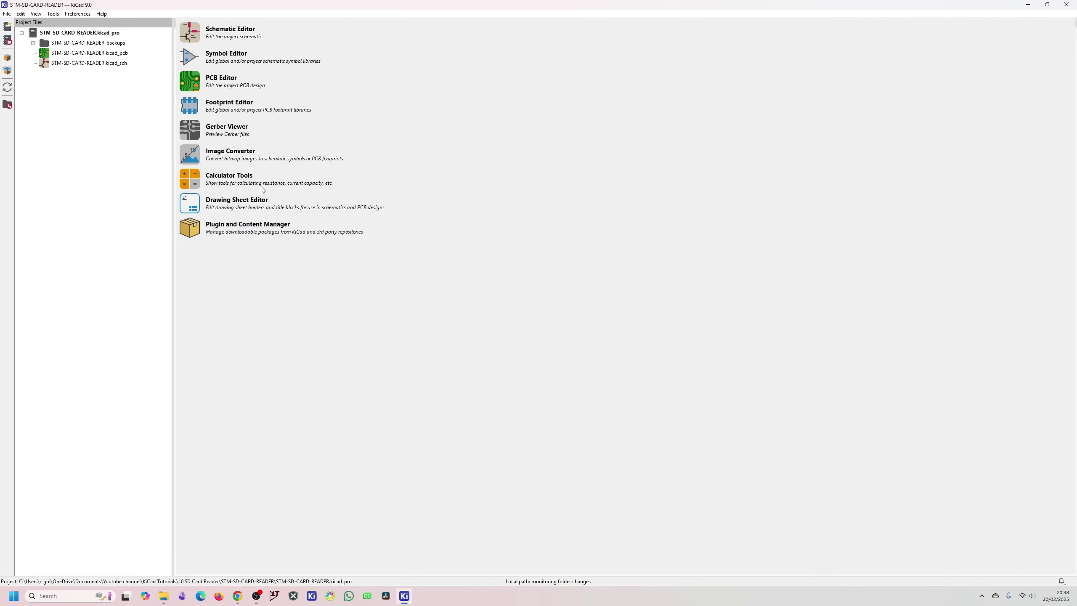
# Save the STM-SD-CARD-READER board in the new format, orbit its 3D view, then close both windows.
pyautogui.click(194, 78)
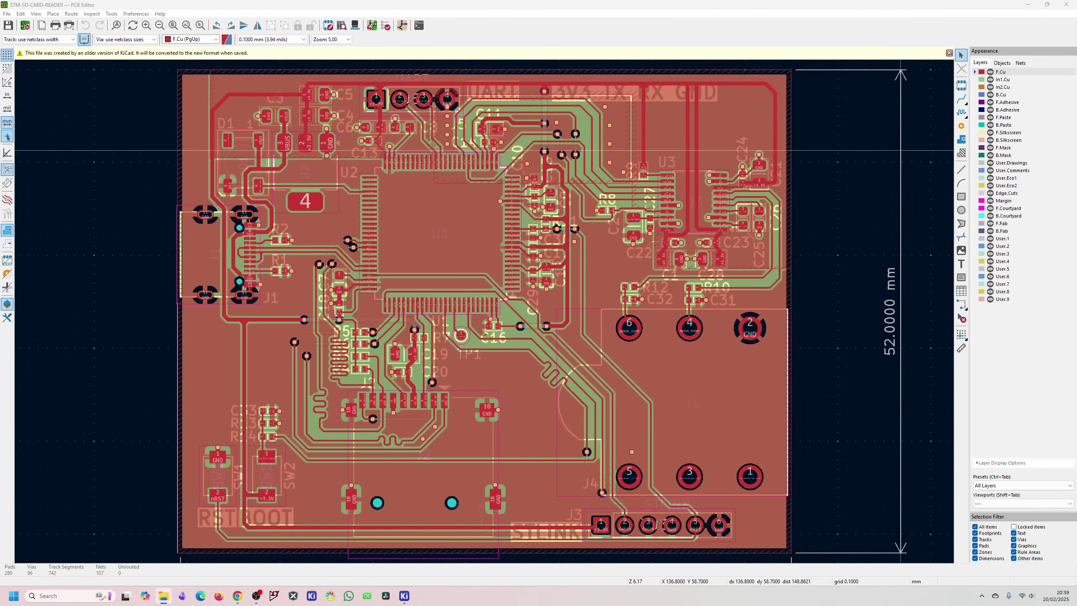
pyautogui.hotkey('ctrl', 's')
pyautogui.hotkey('alt', '3')
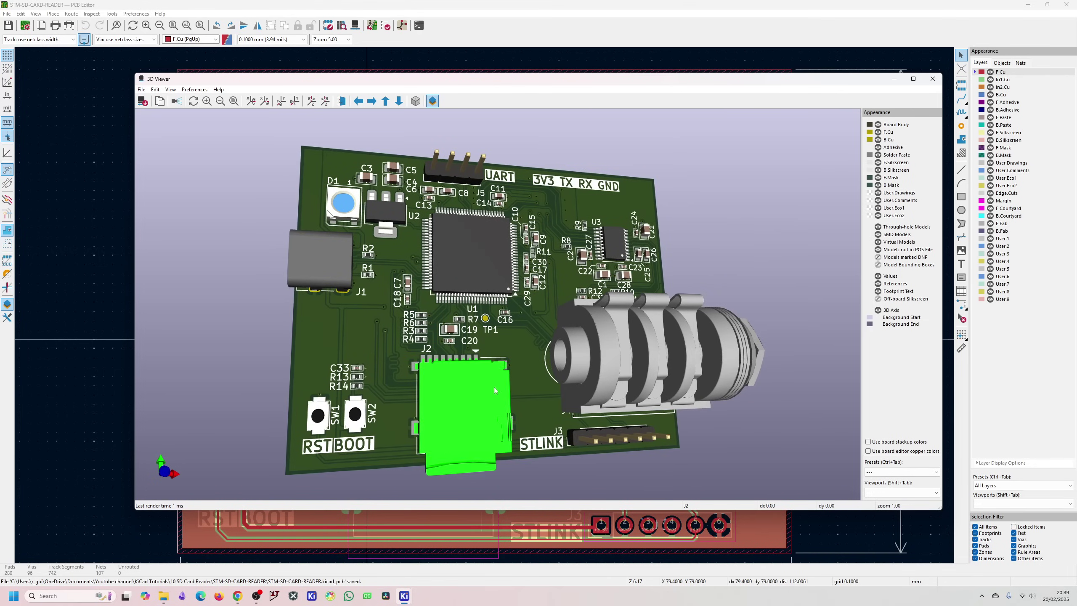
pyautogui.moveTo(509, 327); pyautogui.dragTo(470, 311)
pyautogui.click(384, 329)
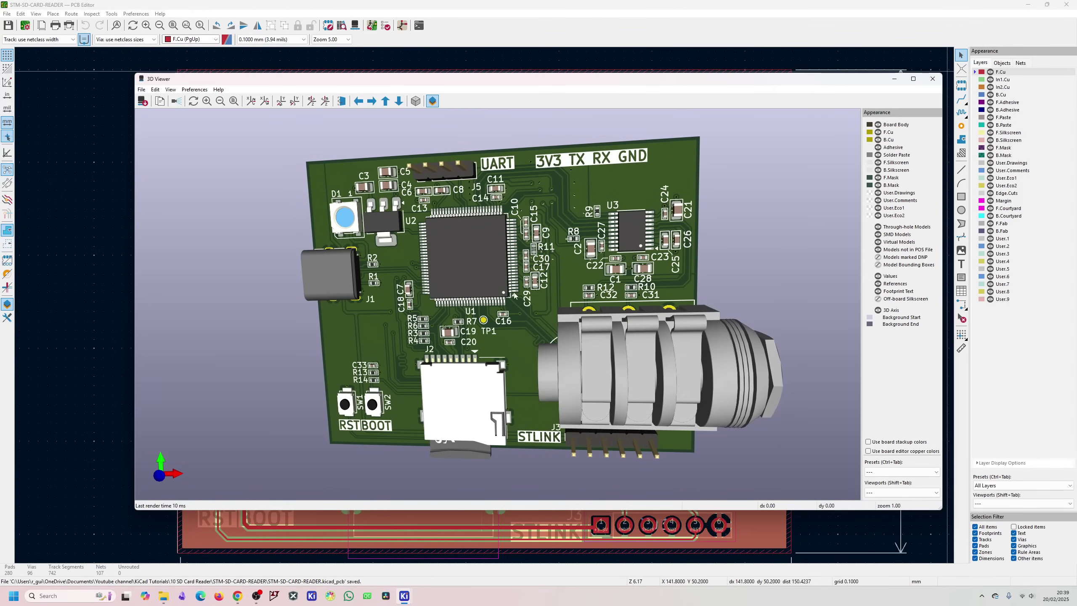
pyautogui.moveTo(462, 402); pyautogui.dragTo(551, 373)
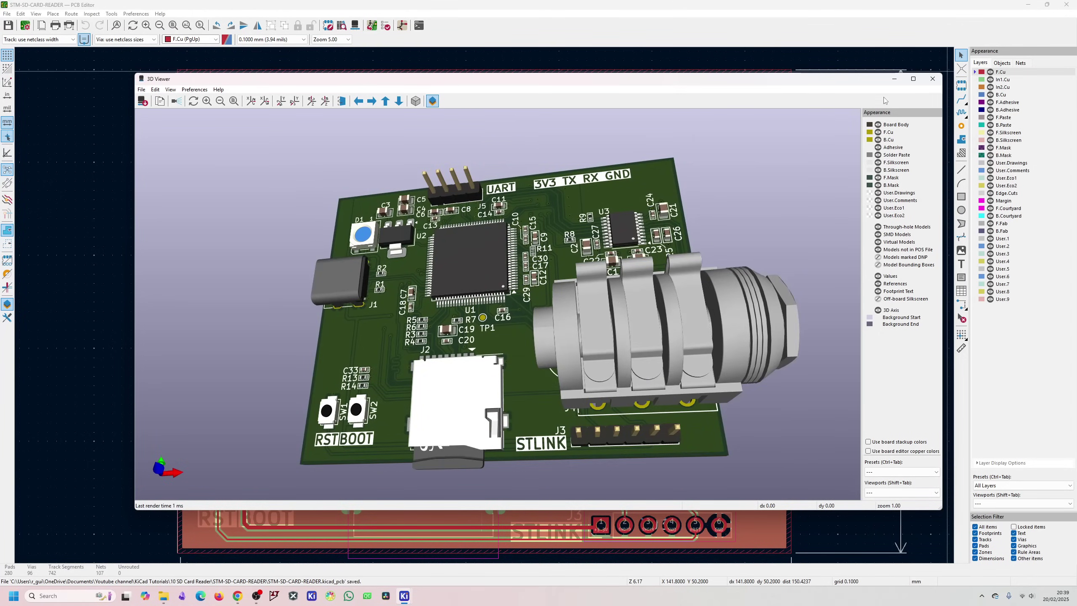
pyautogui.click(894, 79)
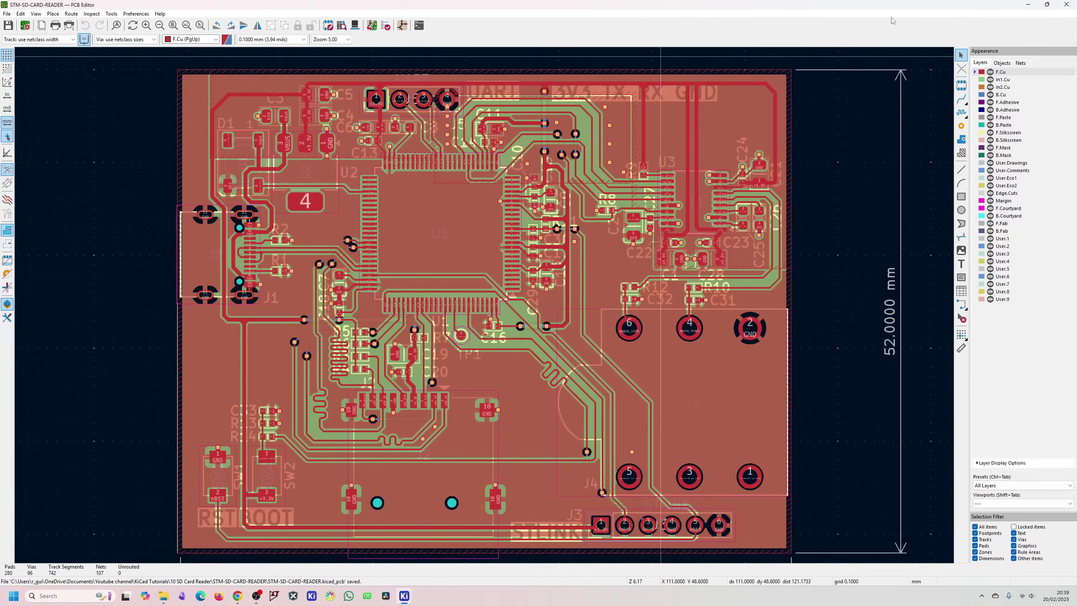
pyautogui.click(1066, 4)
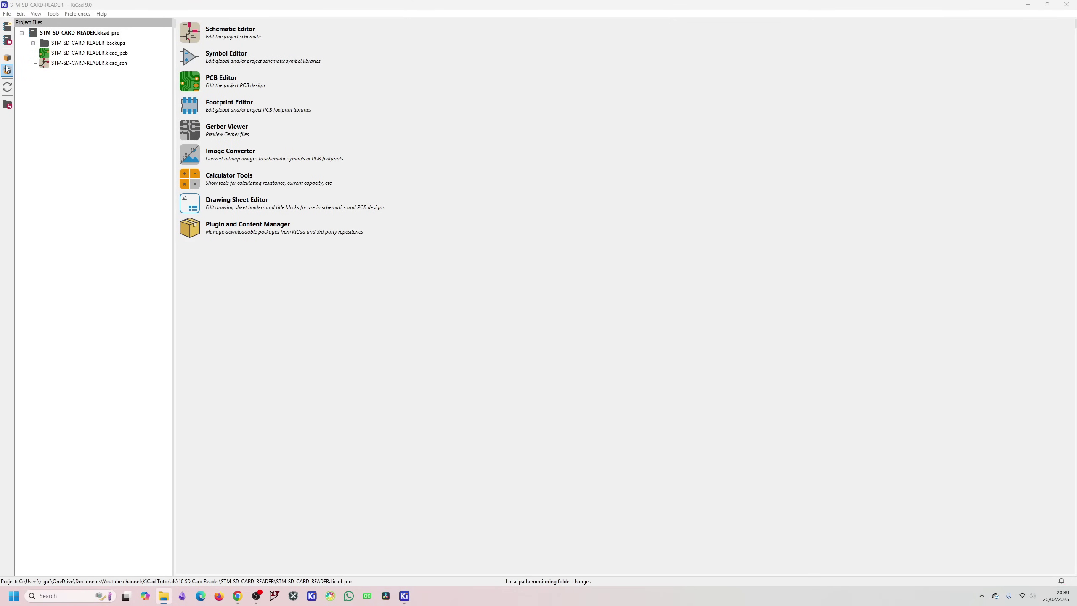
# Open the project schematic and move the Table of Contents text below Non-BOM Items.
pyautogui.hotkey('ctrl', 'e')
pyautogui.scroll(4, 600, 291)
pyautogui.scroll(-4, 600, 291)
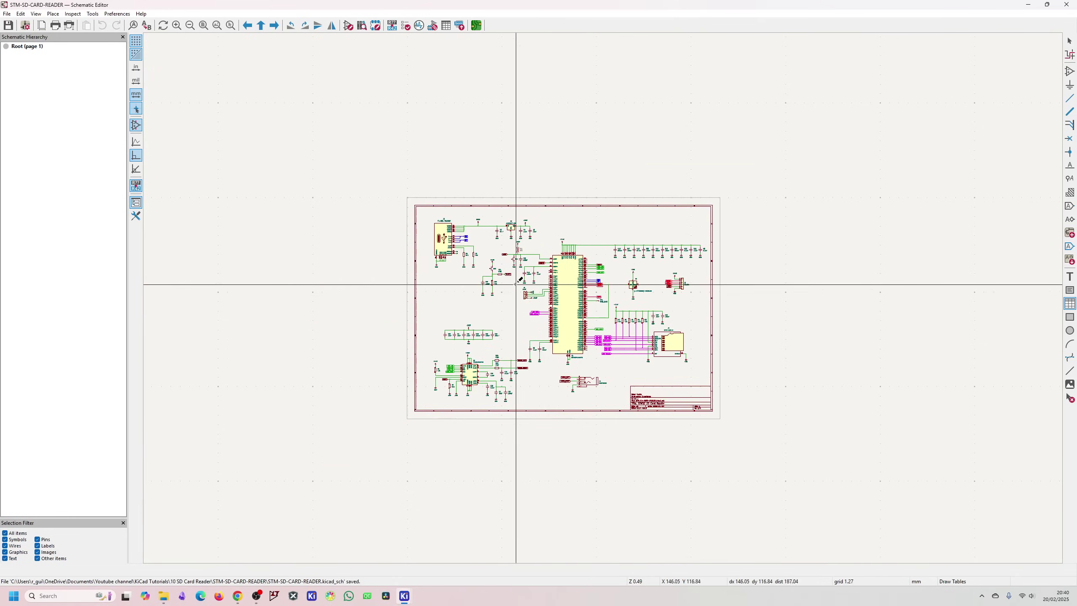
pyautogui.scroll(4, 512, 289)
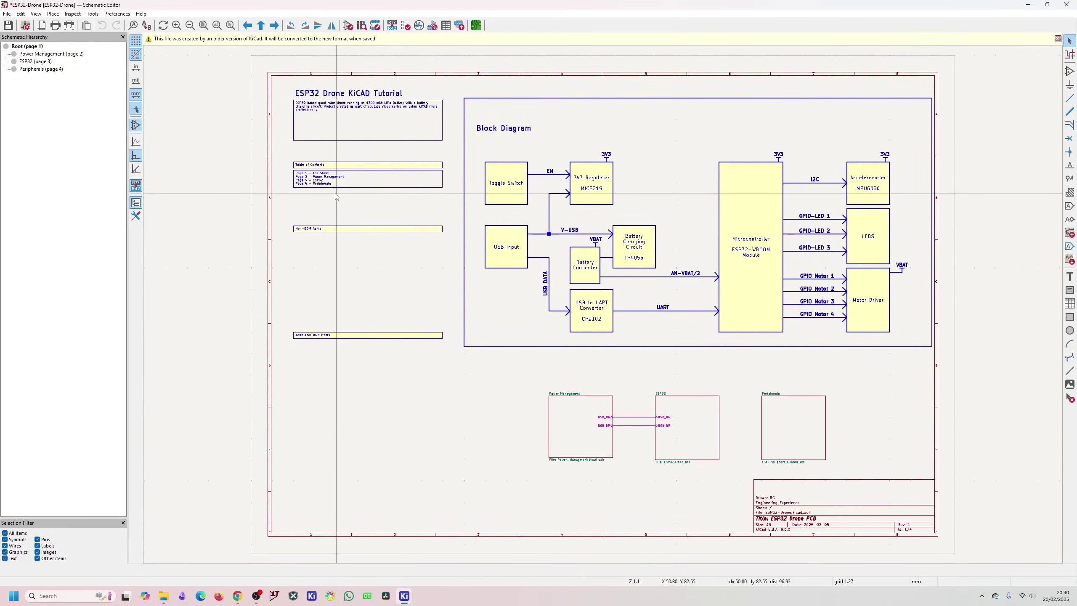
pyautogui.scroll(5, 400, 243)
pyautogui.click(630, 285)
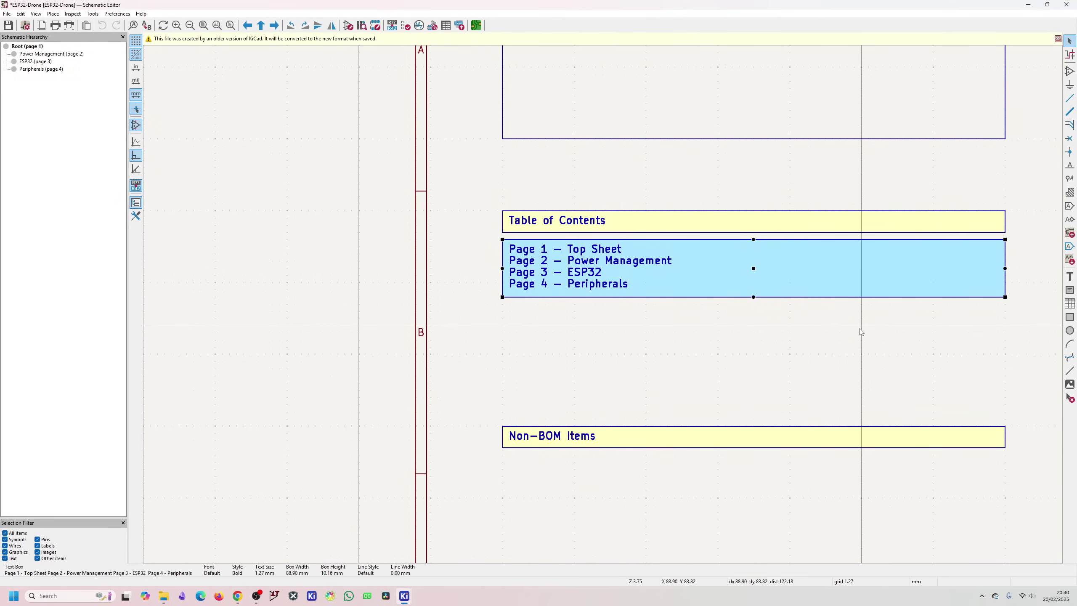
pyautogui.moveTo(502, 293); pyautogui.dragTo(503, 469)
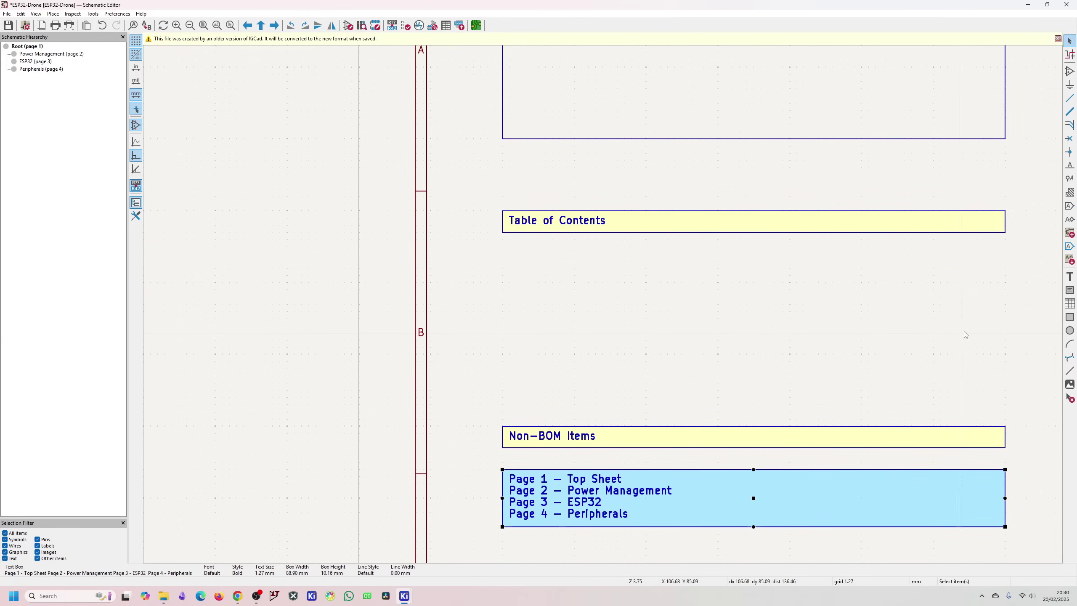
# Draw a table, enlarge the Power Management and ESP32 rows, and open options for Page Reference cells 1-4.
pyautogui.click(1070, 302)
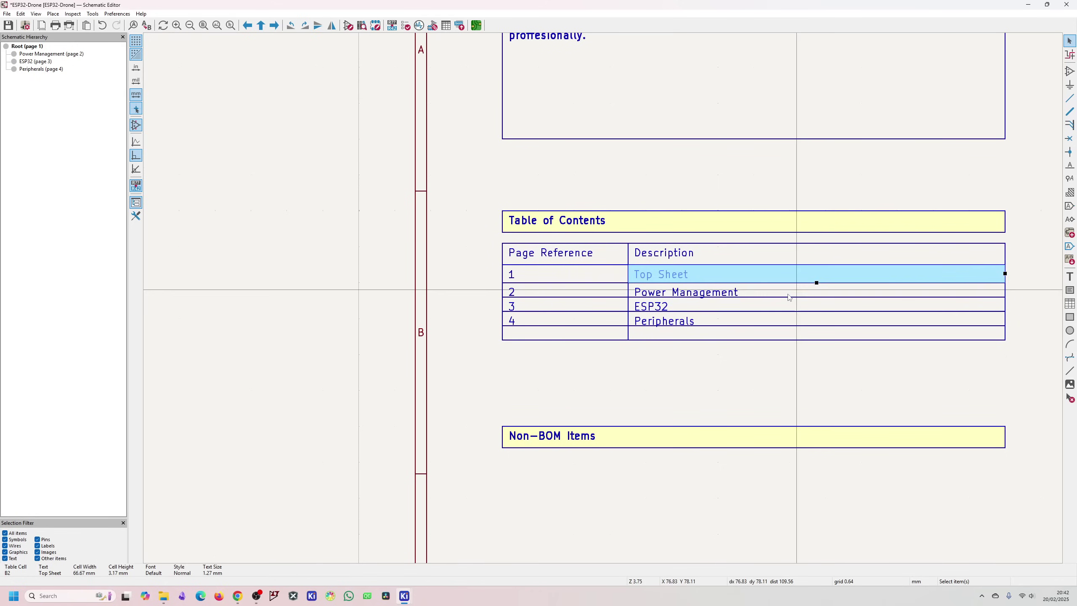
pyautogui.click(789, 295)
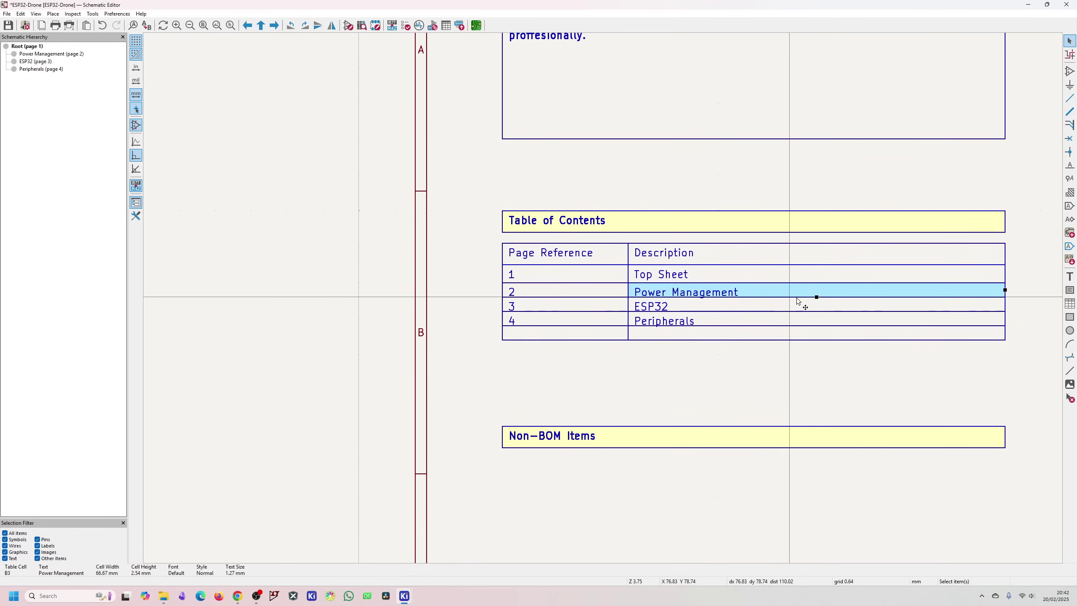
pyautogui.moveTo(817, 297); pyautogui.dragTo(816, 319)
pyautogui.click(817, 313)
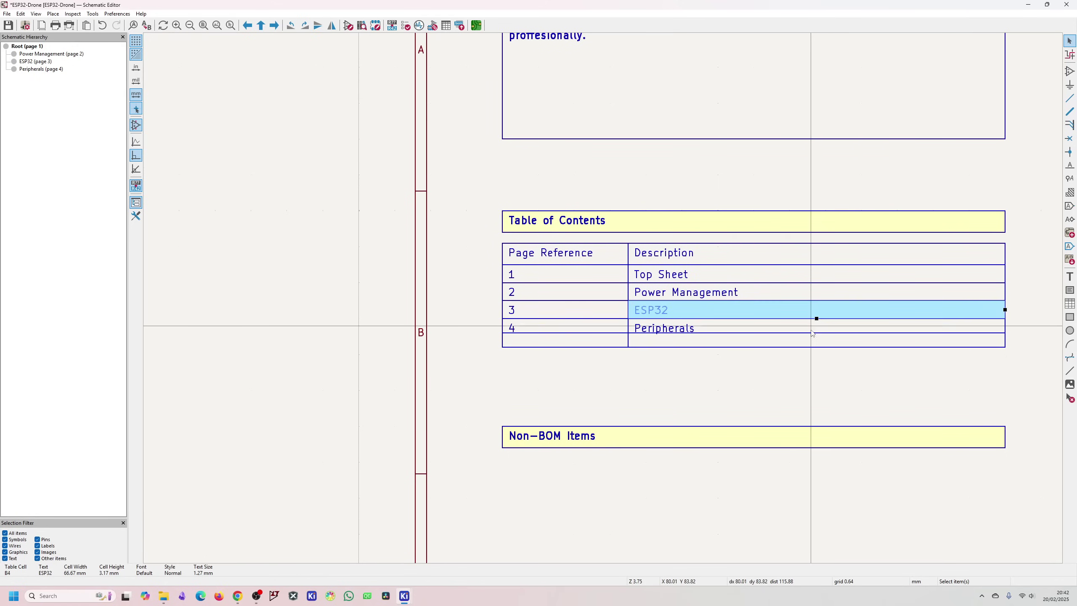
pyautogui.click(819, 339)
pyautogui.click(813, 326)
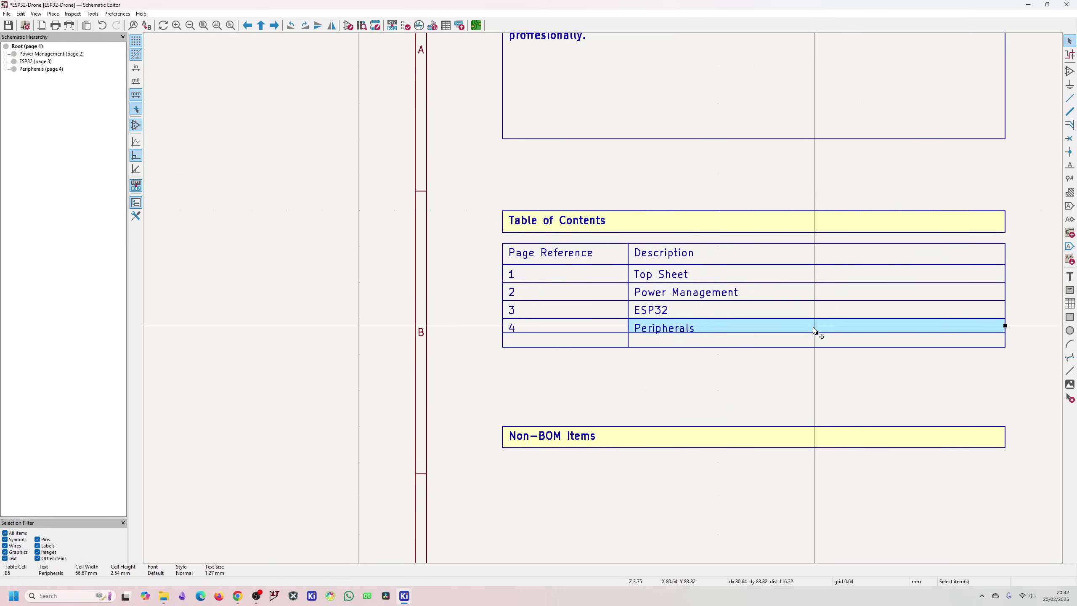
pyautogui.moveTo(559, 327); pyautogui.dragTo(578, 273)
pyautogui.rightClick(579, 272)
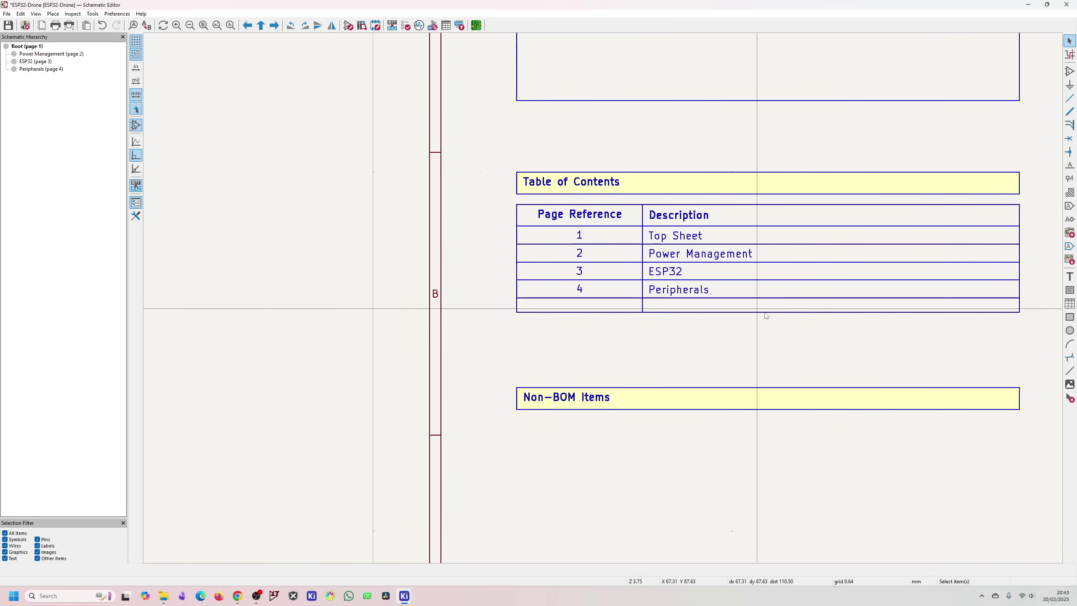
pyautogui.scroll(-3, 419, 274)
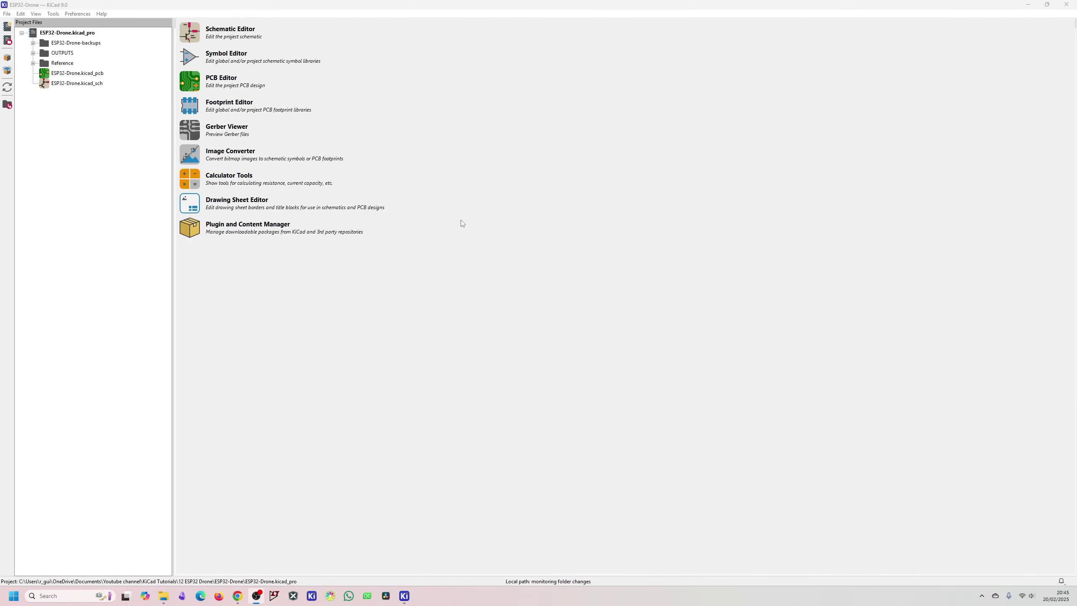
# Create a new jobset file named 'outputs-jobs'.
pyautogui.click(7, 13)
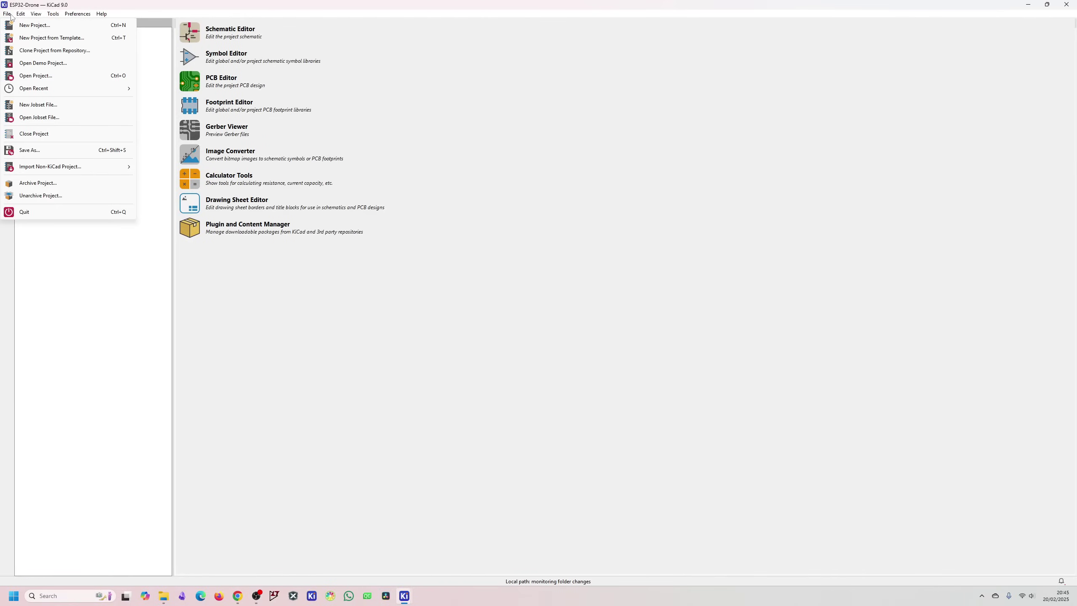
pyautogui.click(58, 105)
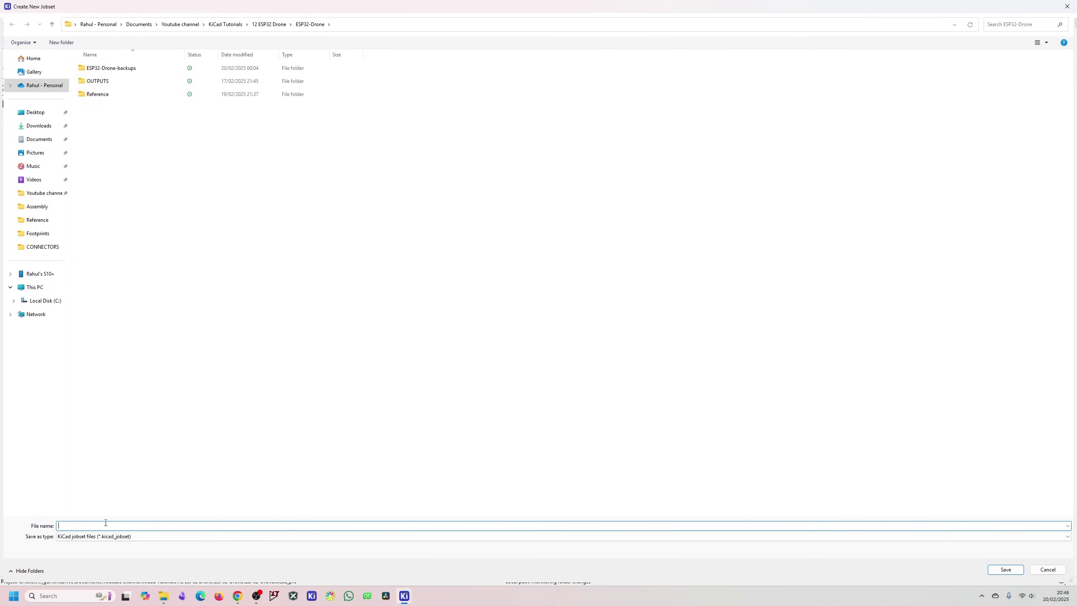
pyautogui.write('outputs-jobs')
pyautogui.press('Return')
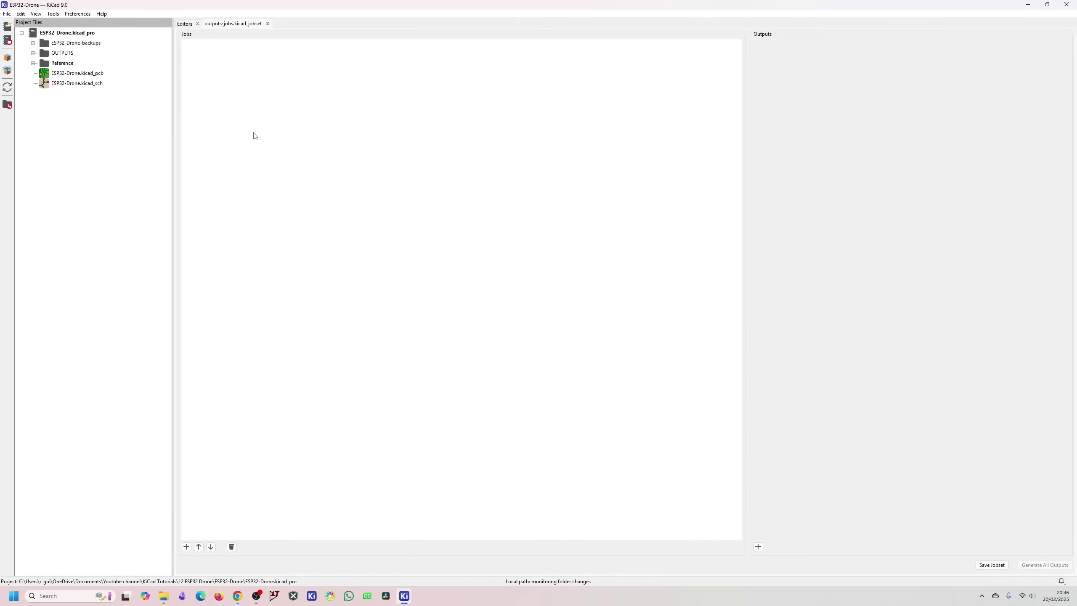
# Return to the outputs jobset and bring up the list of job types to add.
pyautogui.click(185, 24)
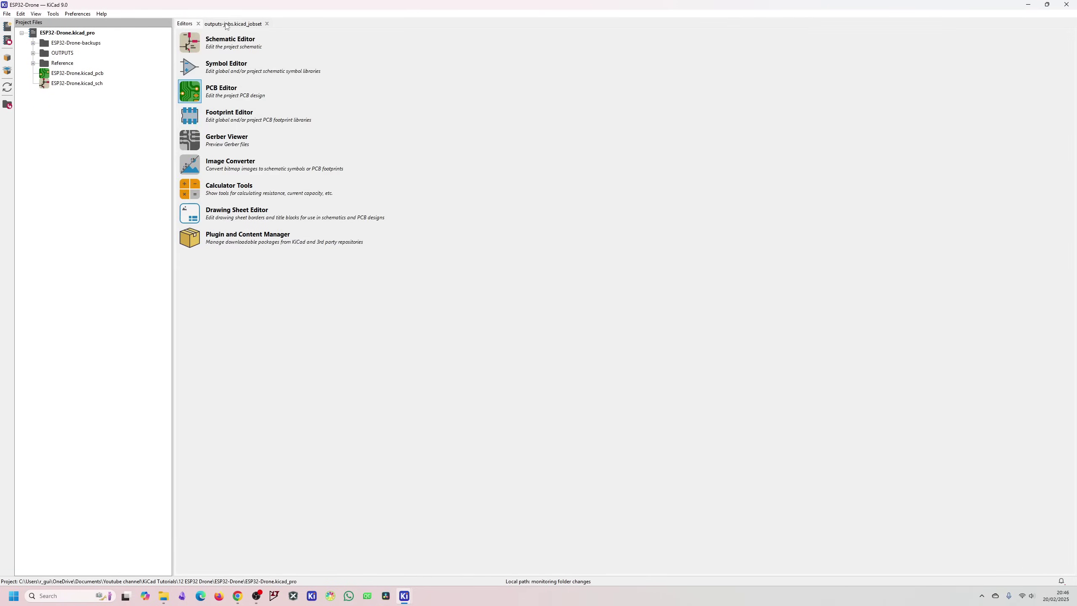
pyautogui.click(227, 24)
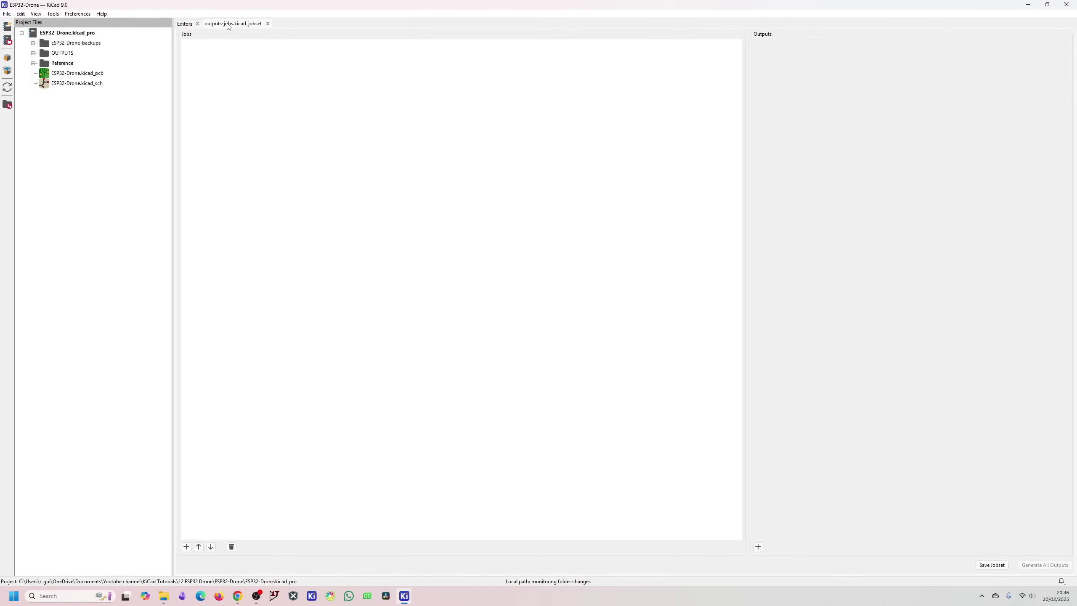
pyautogui.click(186, 547)
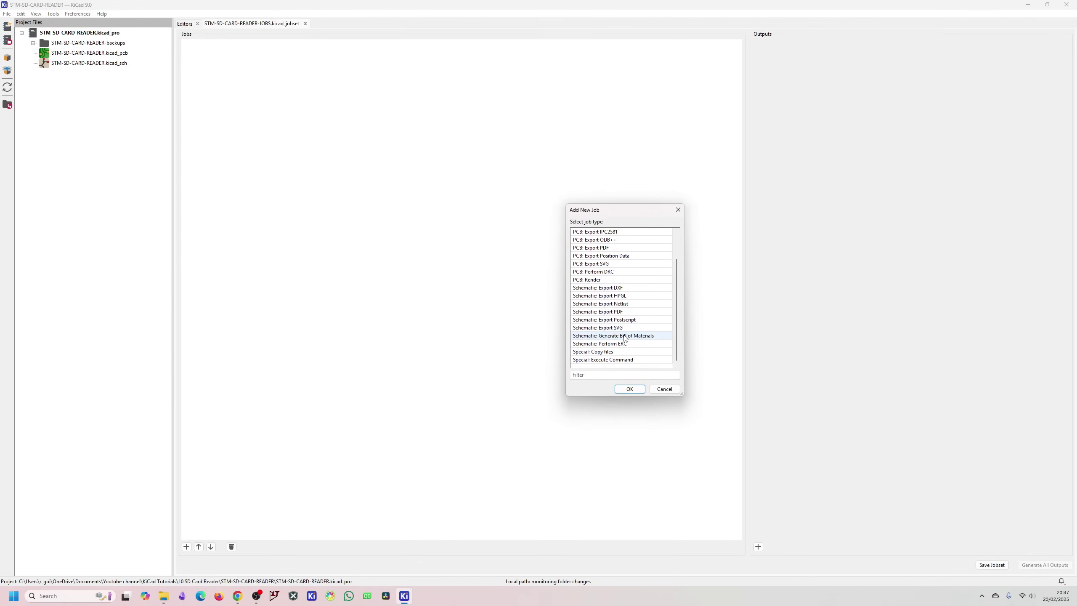
# Add a 'Schematic: Export PDF' job with output file SCHEMATIC_EXPORT.
pyautogui.click(622, 312)
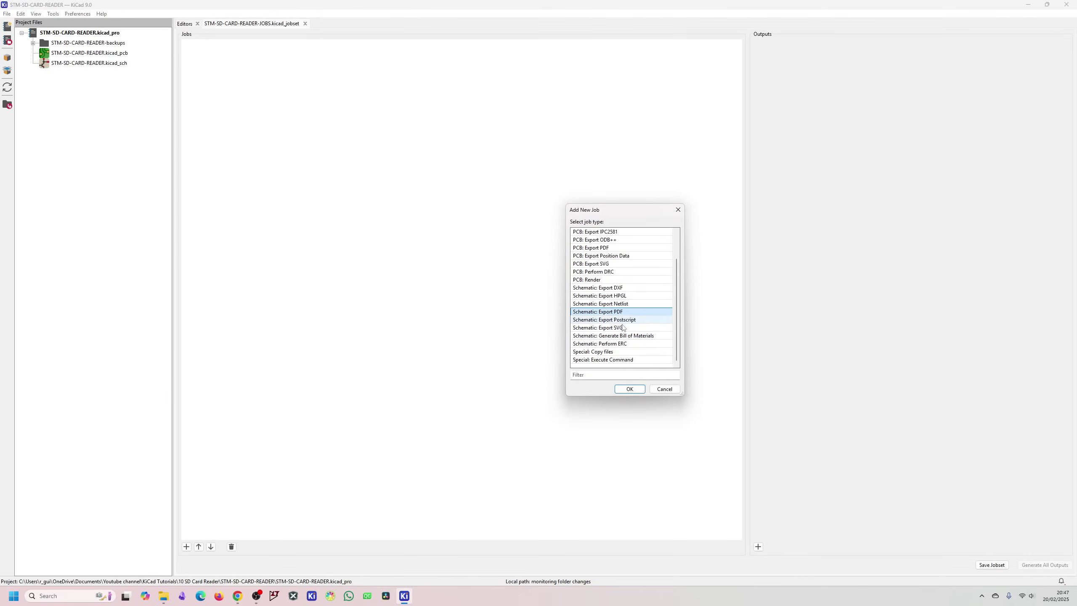
pyautogui.click(631, 389)
pyautogui.click(114, 79)
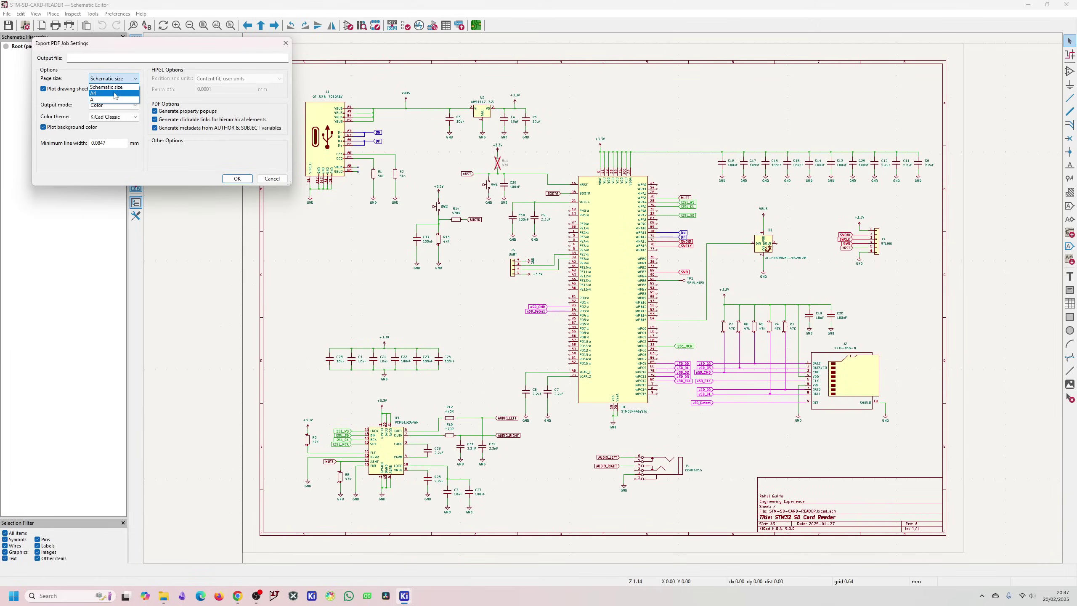
pyautogui.click(285, 42)
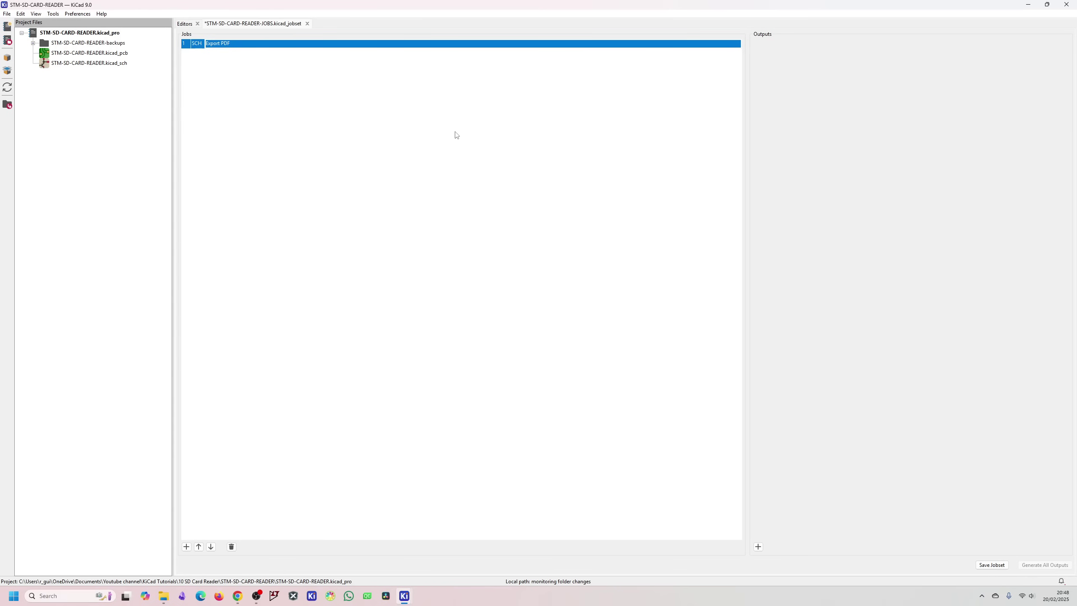
pyautogui.write('SCHEMATIC')
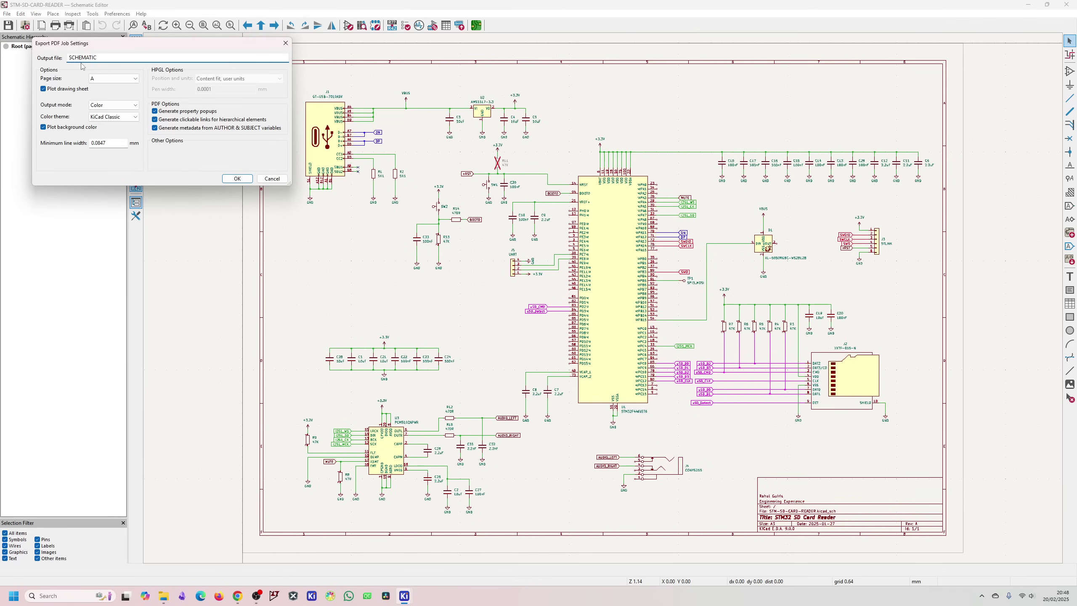
pyautogui.write('_EXPORT')
pyautogui.click(271, 179)
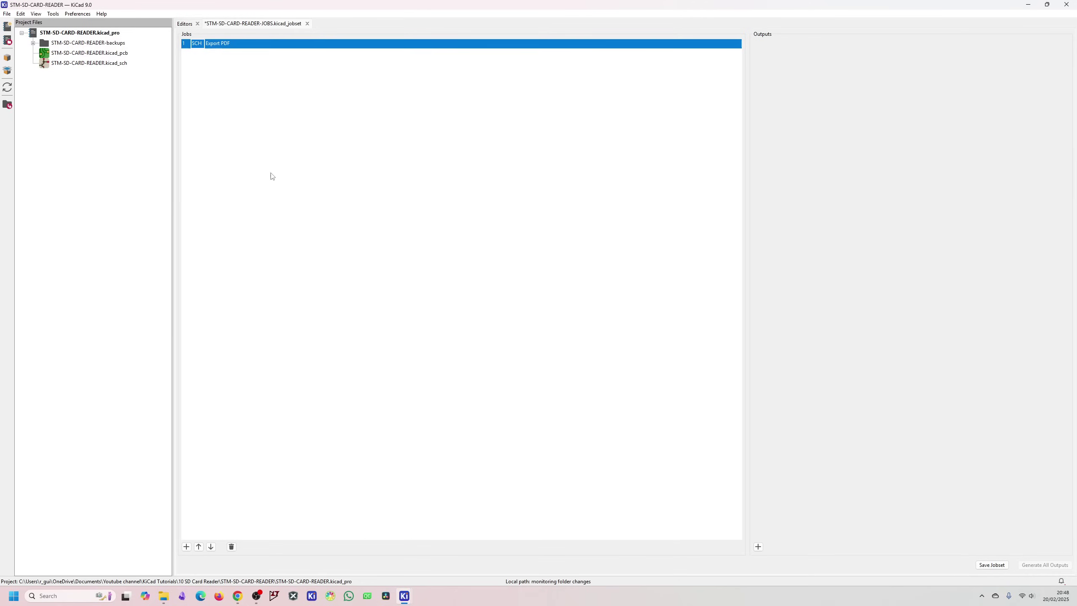
# Save the jobset, generate all outputs, and open the STM-SD-CARD-READER project folder in File Explorer.
pyautogui.click(991, 564)
pyautogui.click(286, 44)
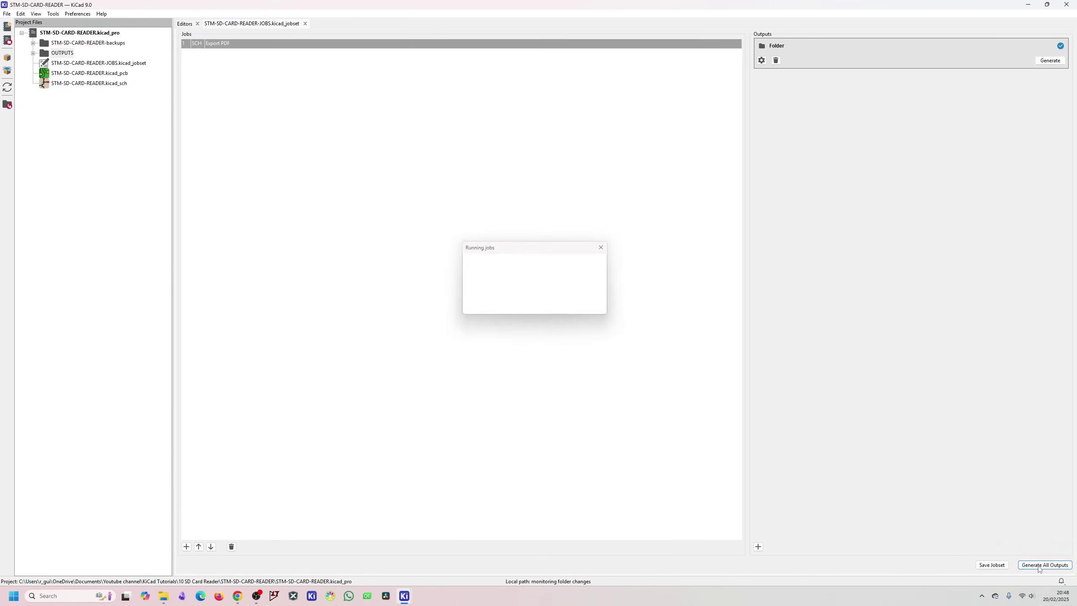
pyautogui.click(163, 595)
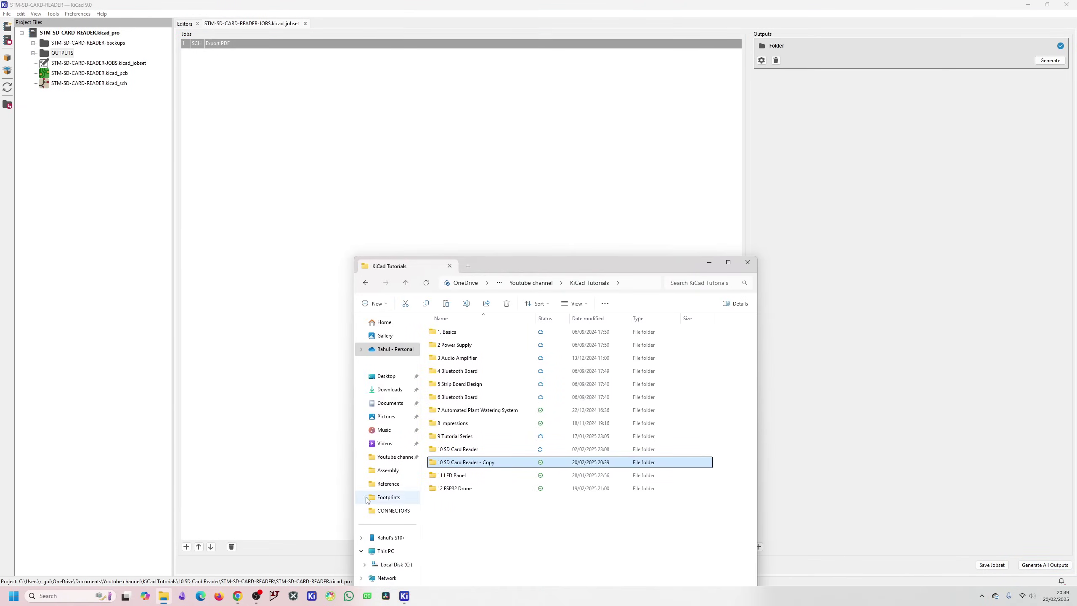
pyautogui.doubleClick(453, 450)
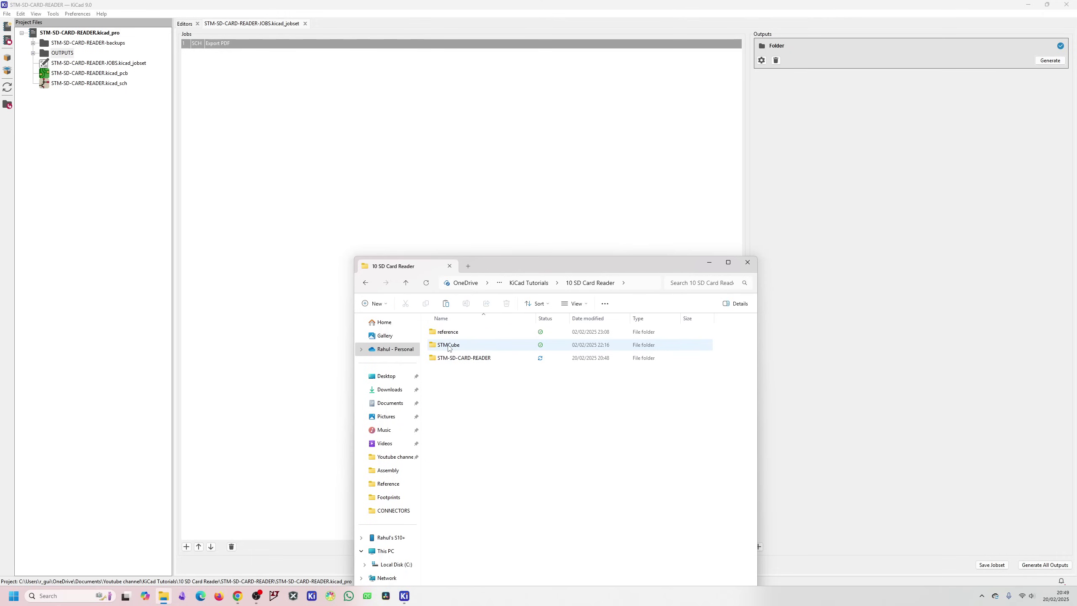
pyautogui.doubleClick(445, 358)
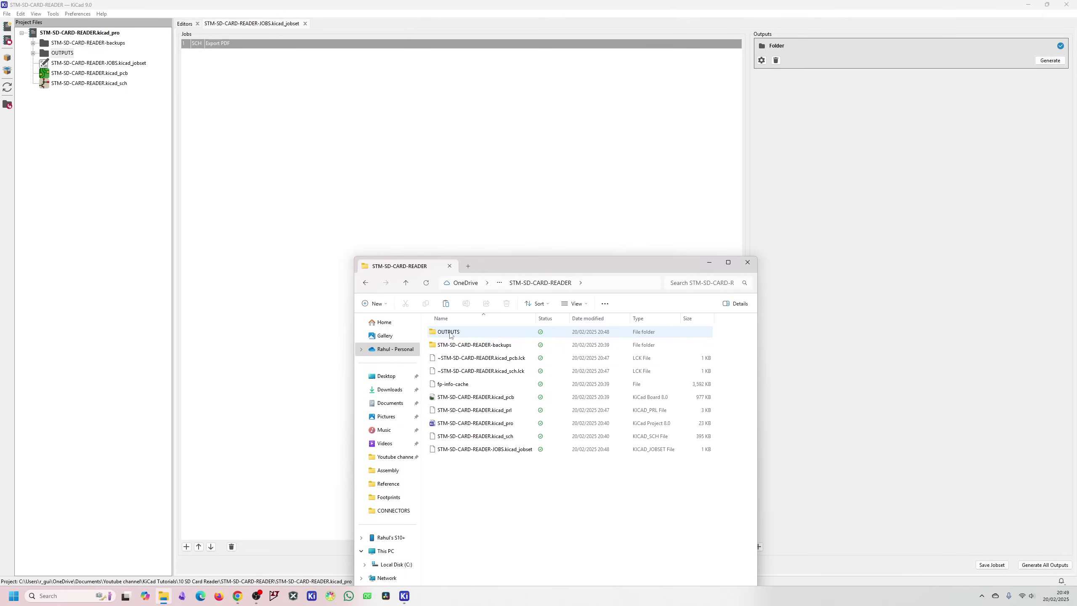
# Inside OUTPUTS > OUTPUTS, rename the exported SCHEMATIC file to SCHEMATIC.pdf.
pyautogui.doubleClick(450, 335)
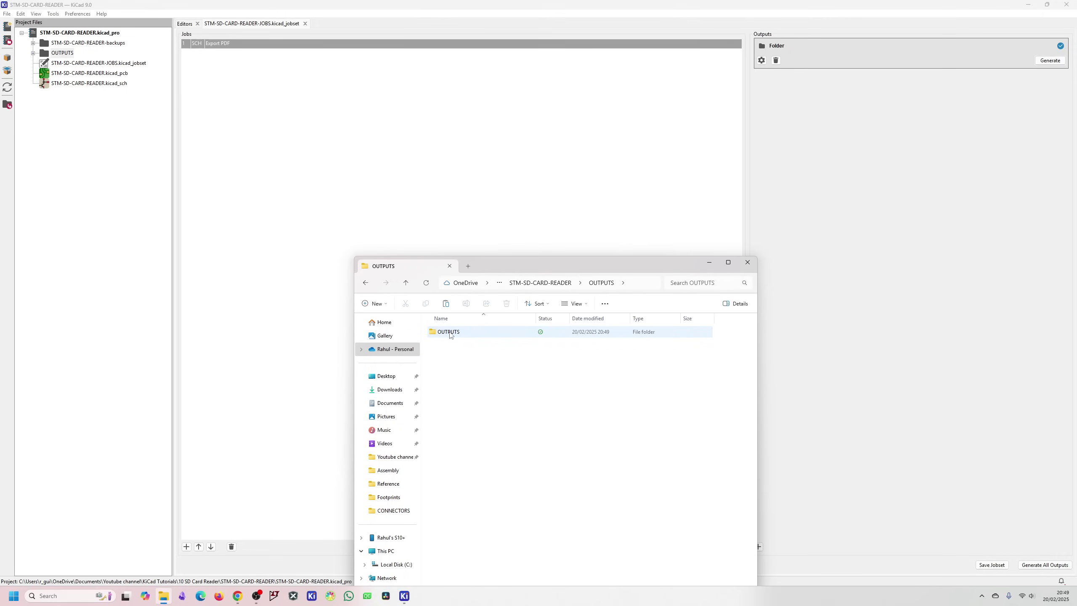
pyautogui.click(450, 335)
pyautogui.doubleClick(450, 335)
pyautogui.click(450, 334)
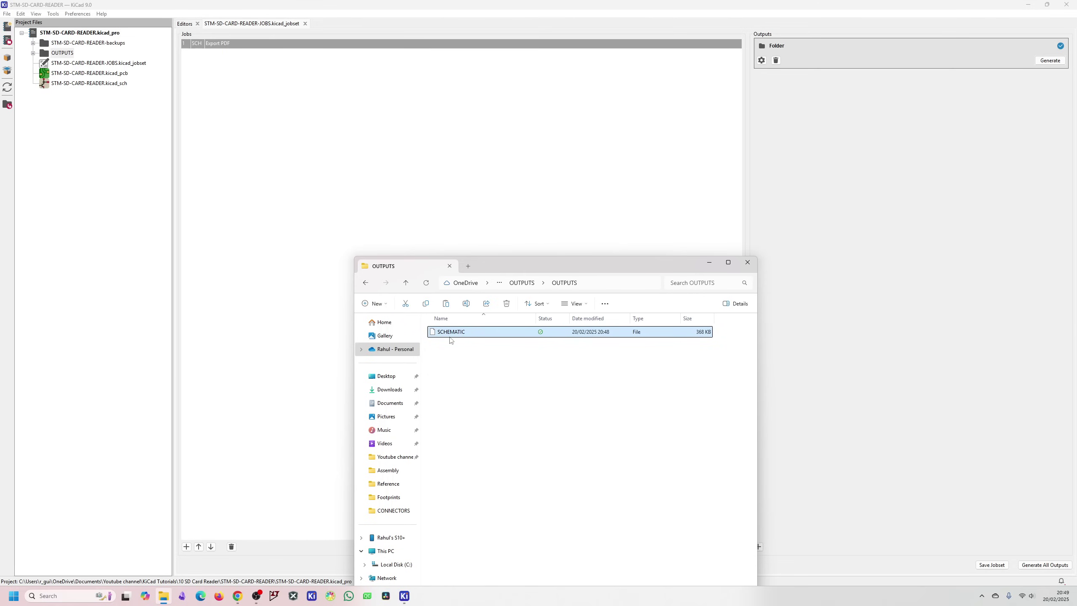
pyautogui.click(449, 336)
pyautogui.press('Return')
# Review SCHEMATIC.pdf in the PDF viewer, then close the viewer and File Explorer.
pyautogui.doubleClick(450, 337)
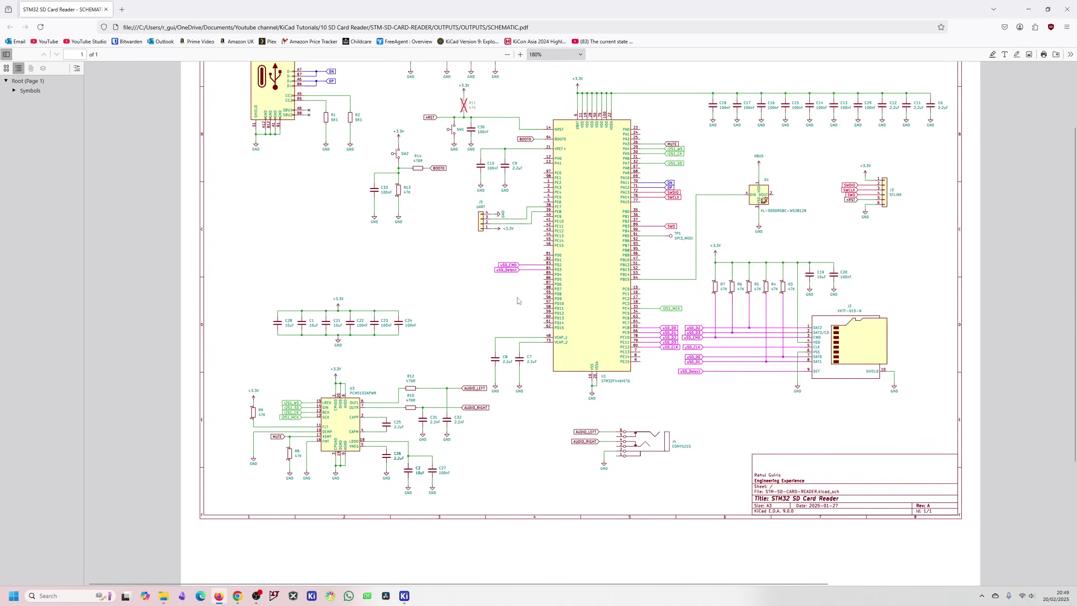
pyautogui.scroll(-5, 518, 300)
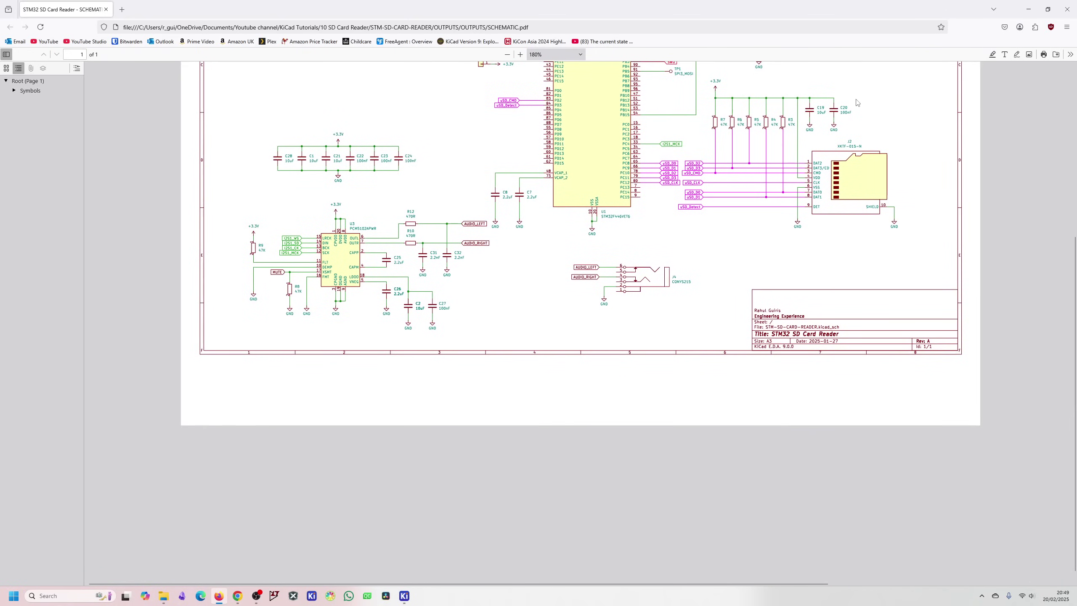
pyautogui.click(1066, 9)
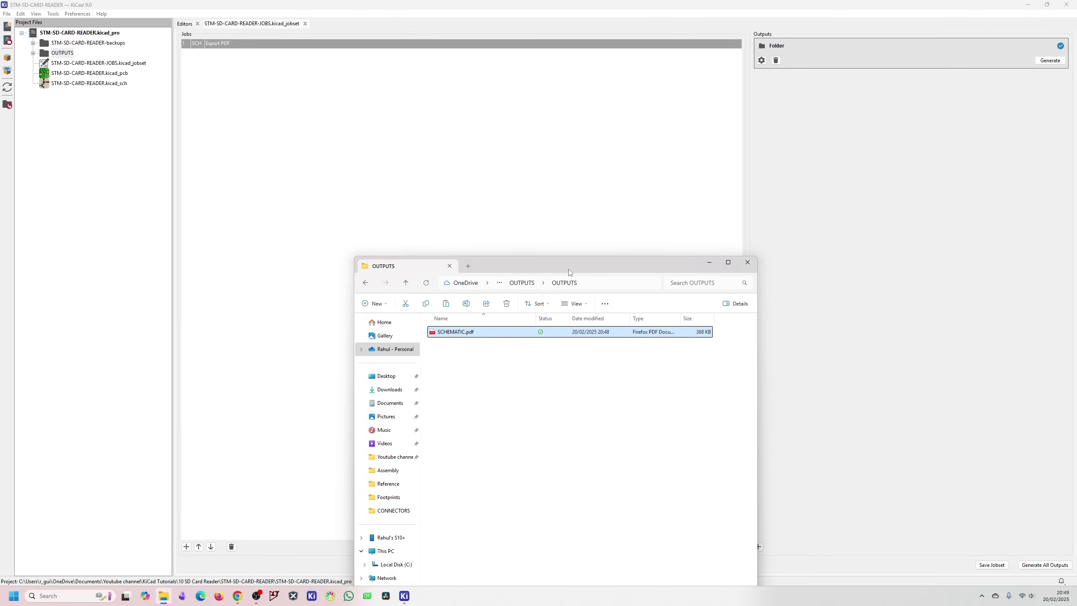
pyautogui.click(747, 262)
# Change the Export PDF job's output file to SCHEMATIC.pdf.
pyautogui.doubleClick(218, 45)
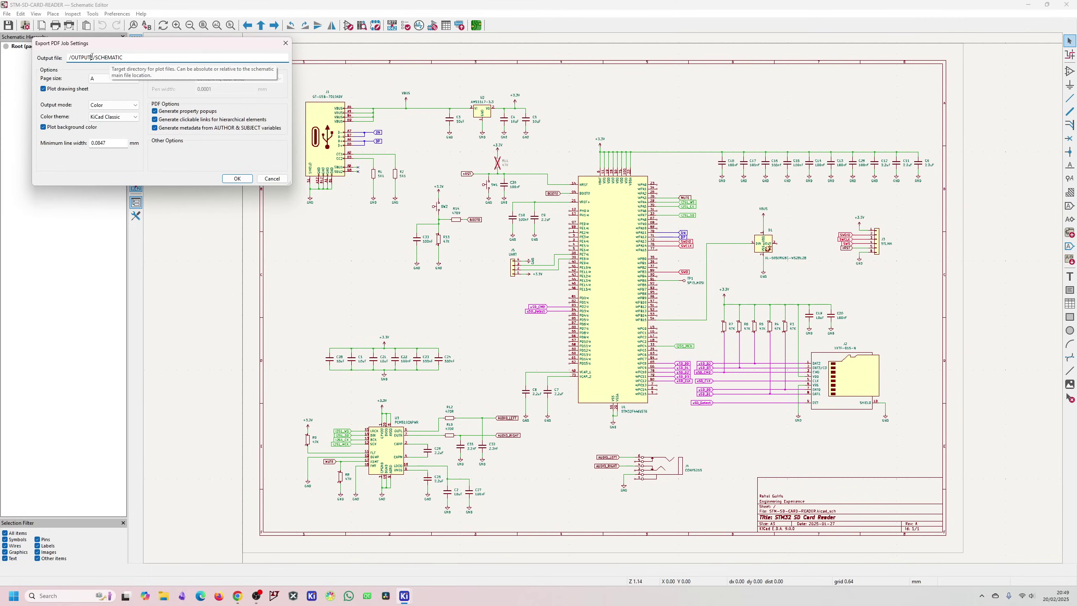
pyautogui.hotkey('ctrl', 'a')
pyautogui.write('SCHEMATIC.pd')
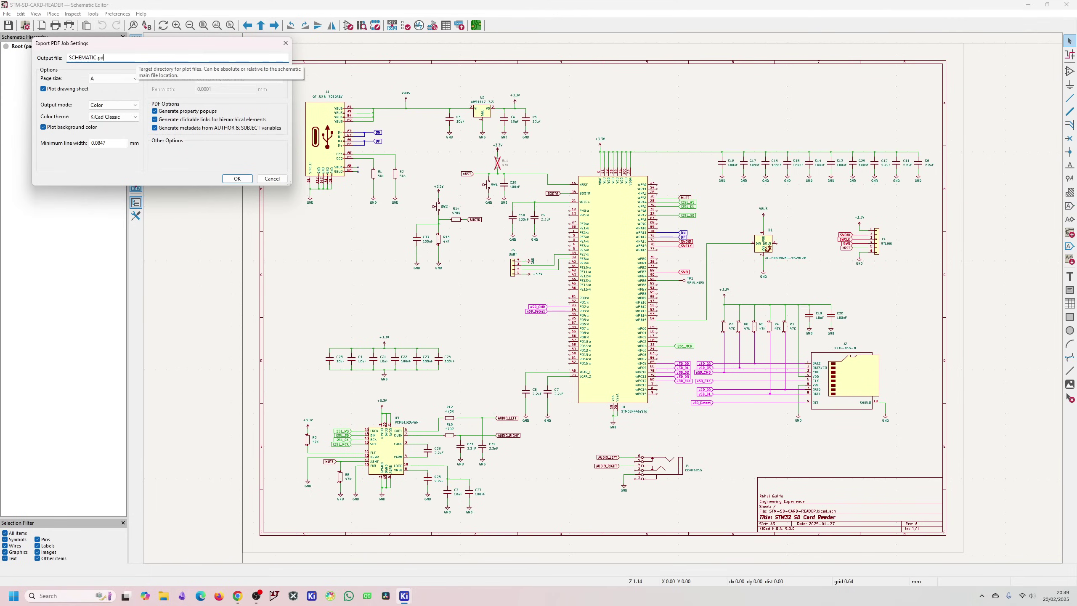
pyautogui.write('f')
pyautogui.press('Return')
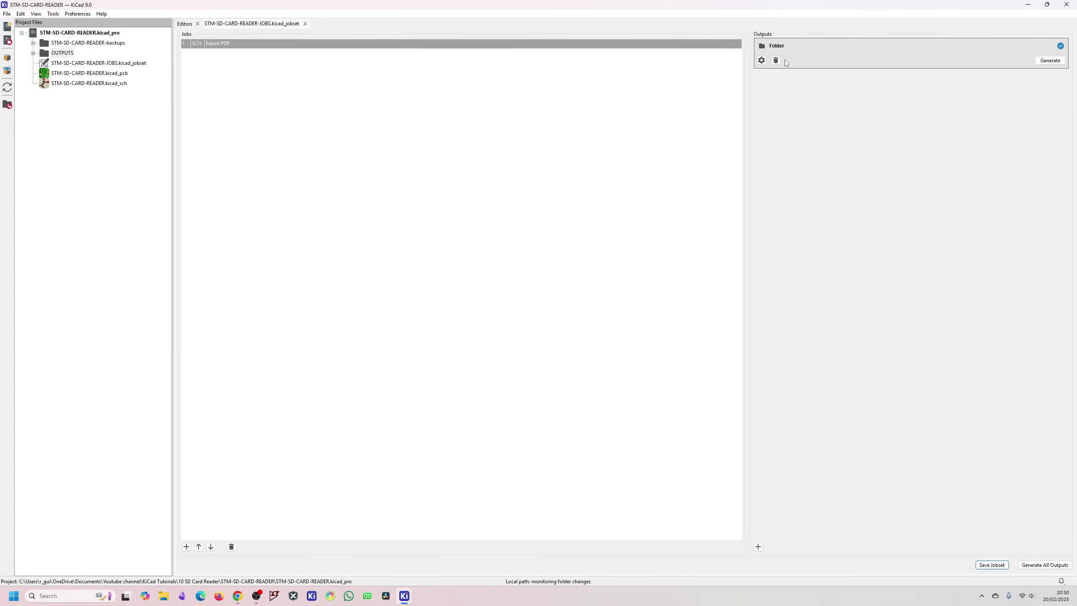
# Add a 'PCB: Export 3D Model' job with default settings.
pyautogui.click(186, 547)
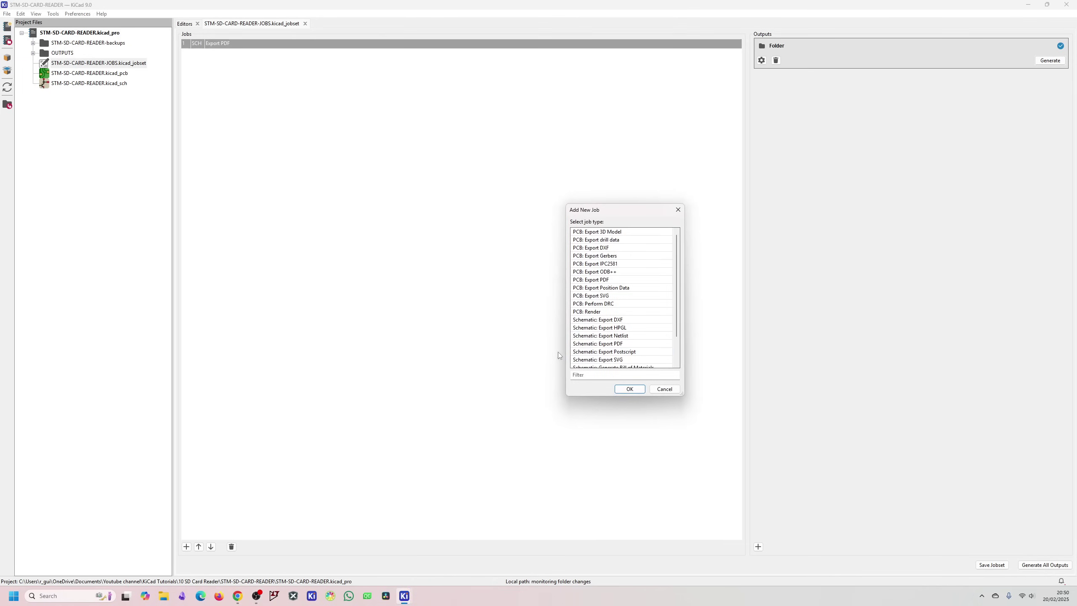
pyautogui.click(602, 232)
pyautogui.click(630, 389)
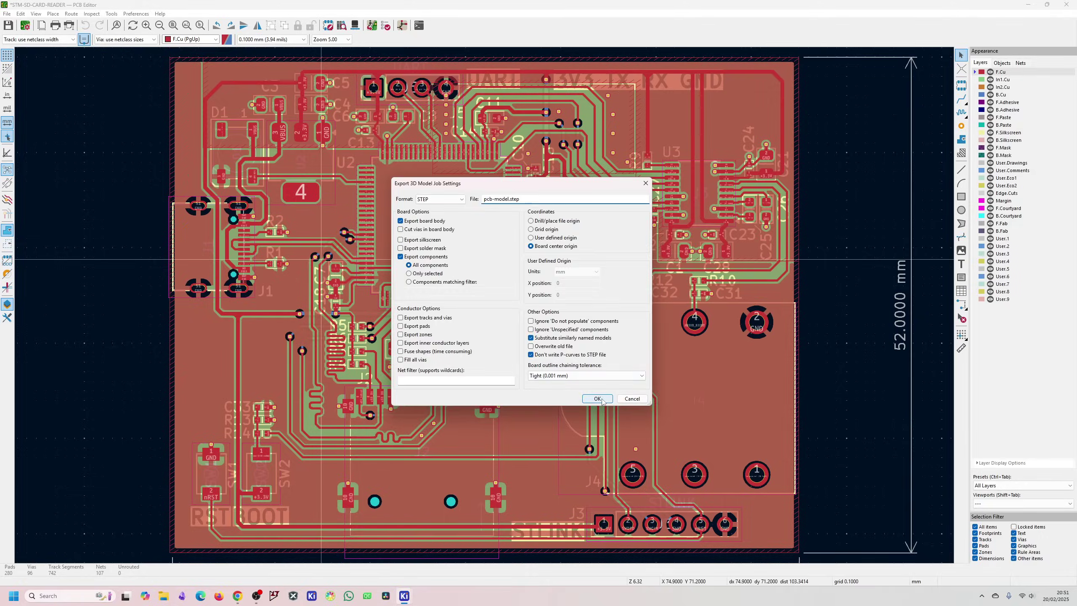
pyautogui.click(602, 400)
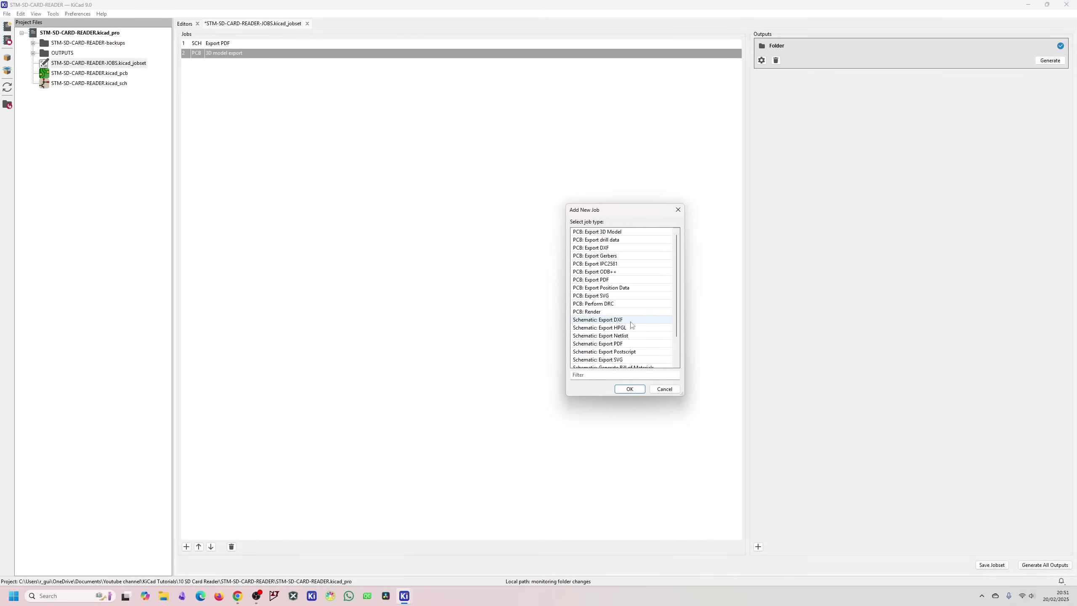
pyautogui.scroll(-2, 631, 329)
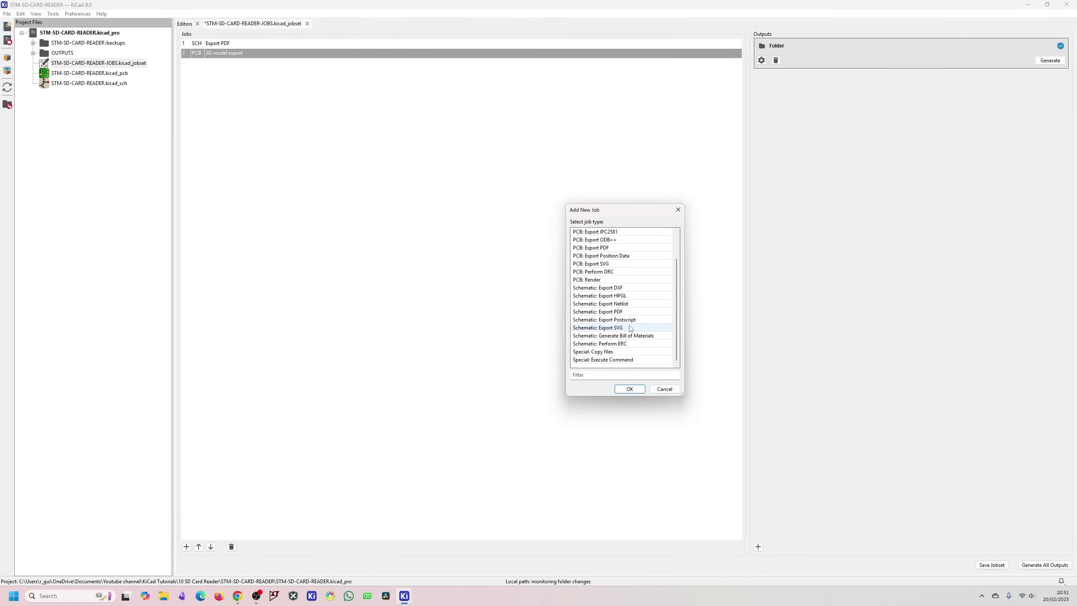
pyautogui.scroll(2, 627, 296)
# Add a 'PCB: Export Gerbers' job including the In1.Cu, In2.Cu and Edge.Cuts layers.
pyautogui.click(617, 255)
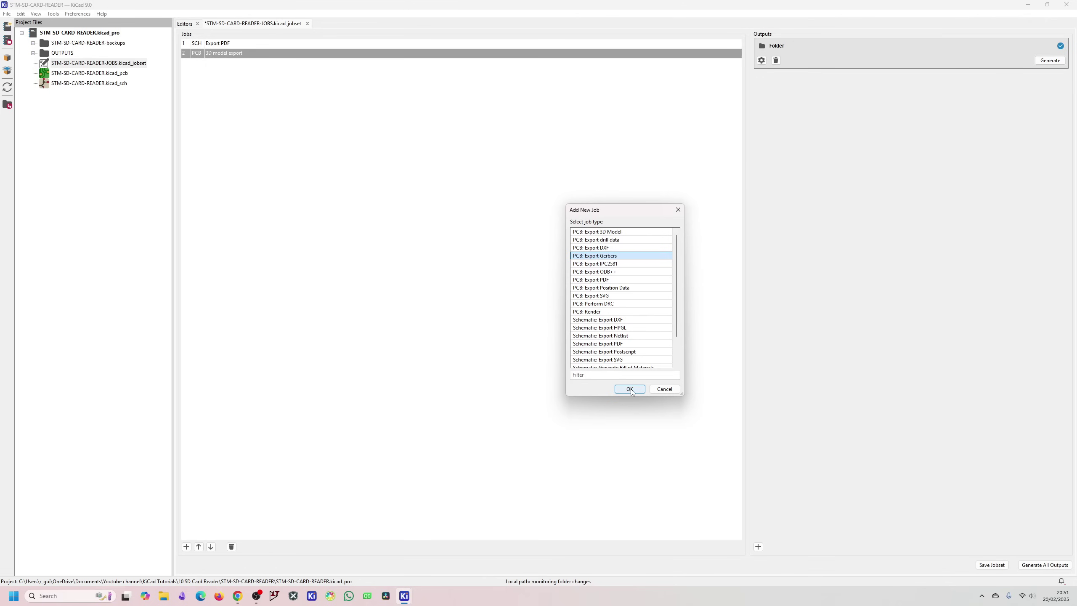
pyautogui.click(630, 388)
pyautogui.click(395, 70)
pyautogui.click(395, 63)
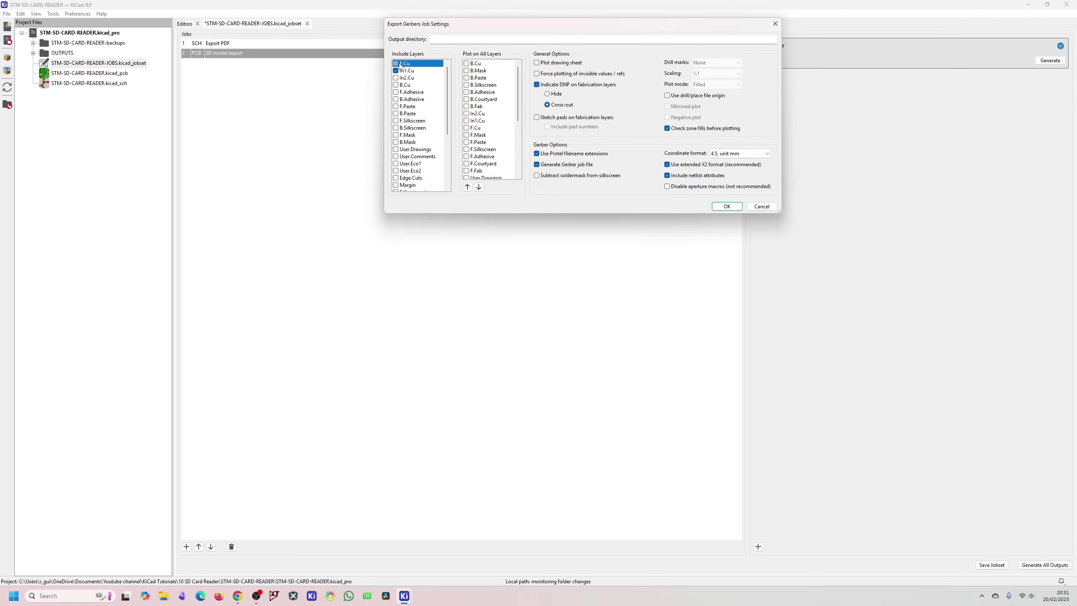
pyautogui.scroll(-4, 417, 127)
pyautogui.click(395, 85)
pyautogui.click(707, 39)
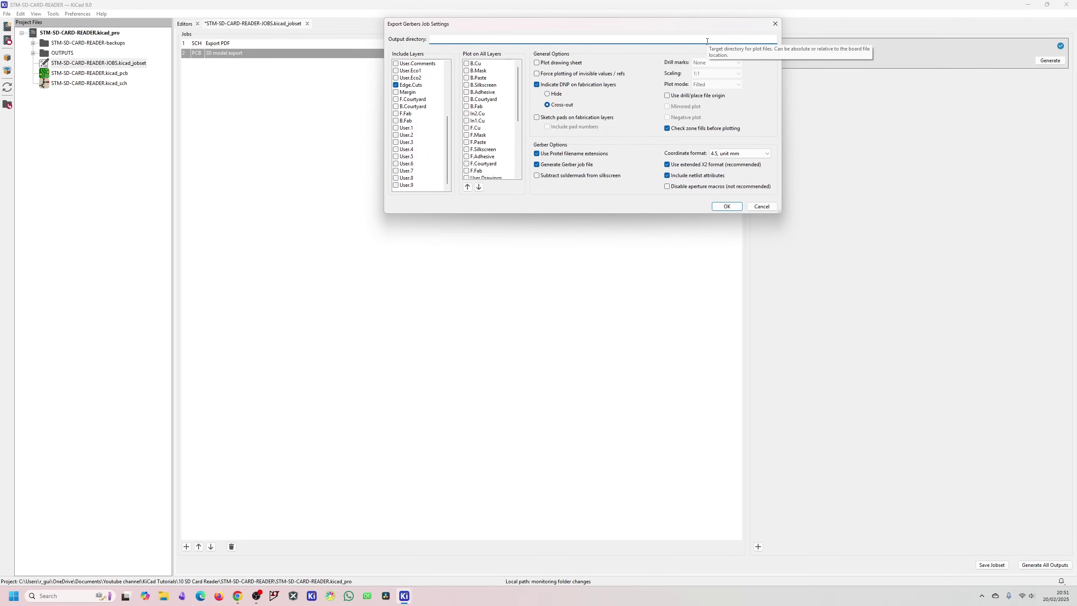
pyautogui.click(727, 206)
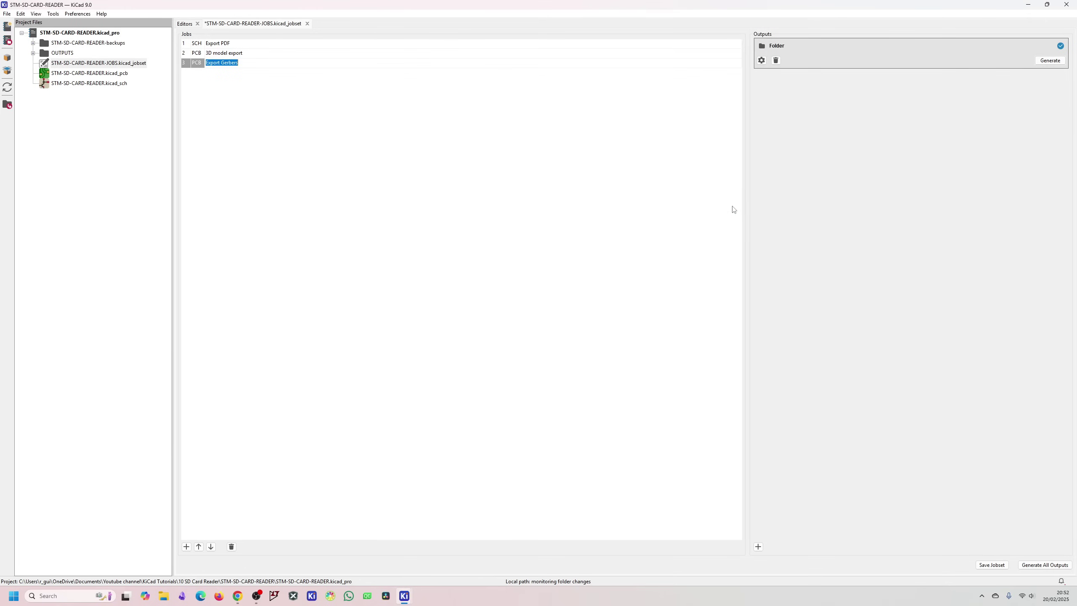
# Save the jobset, generate all outputs, and go back up to the OUTPUTS folder.
pyautogui.click(991, 564)
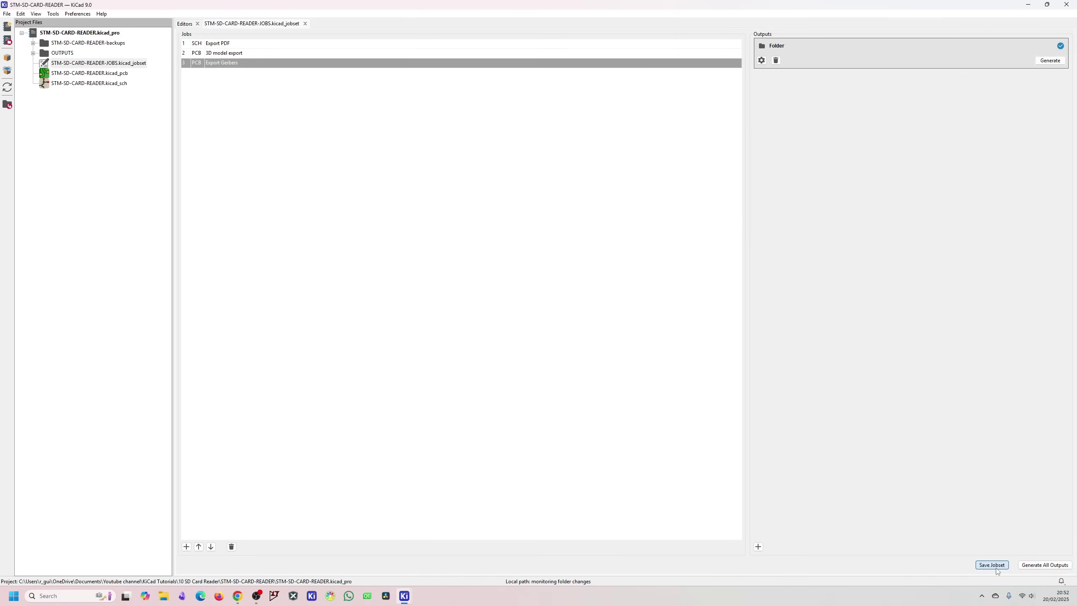
pyautogui.click(1044, 564)
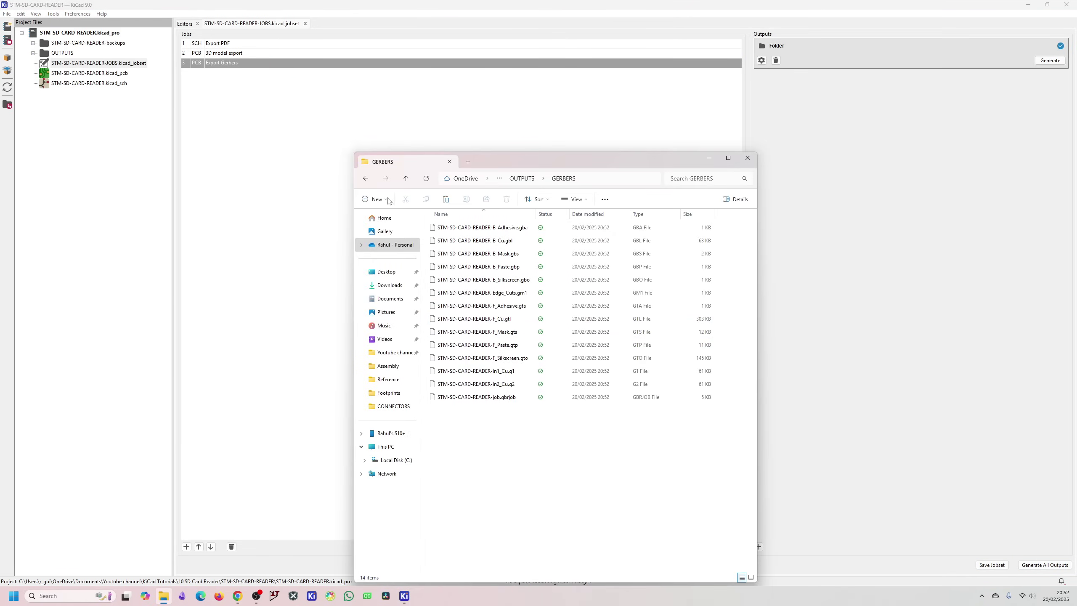
pyautogui.click(365, 179)
# Check the exported pcb-model.step and SCHEMATIC.pdf, then close the OUTPUTS window.
pyautogui.click(465, 241)
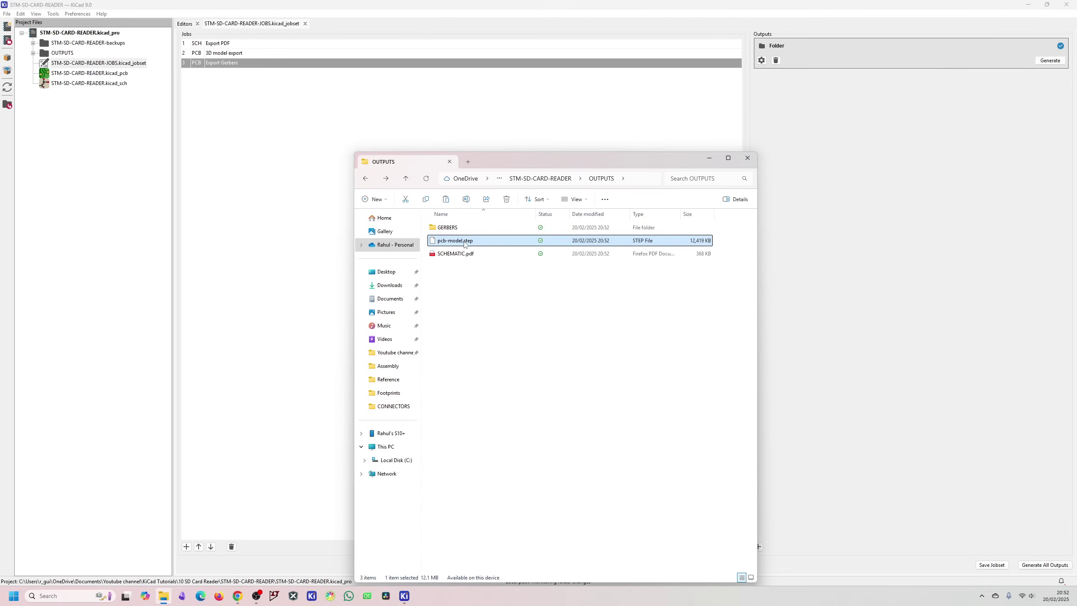
pyautogui.click(468, 256)
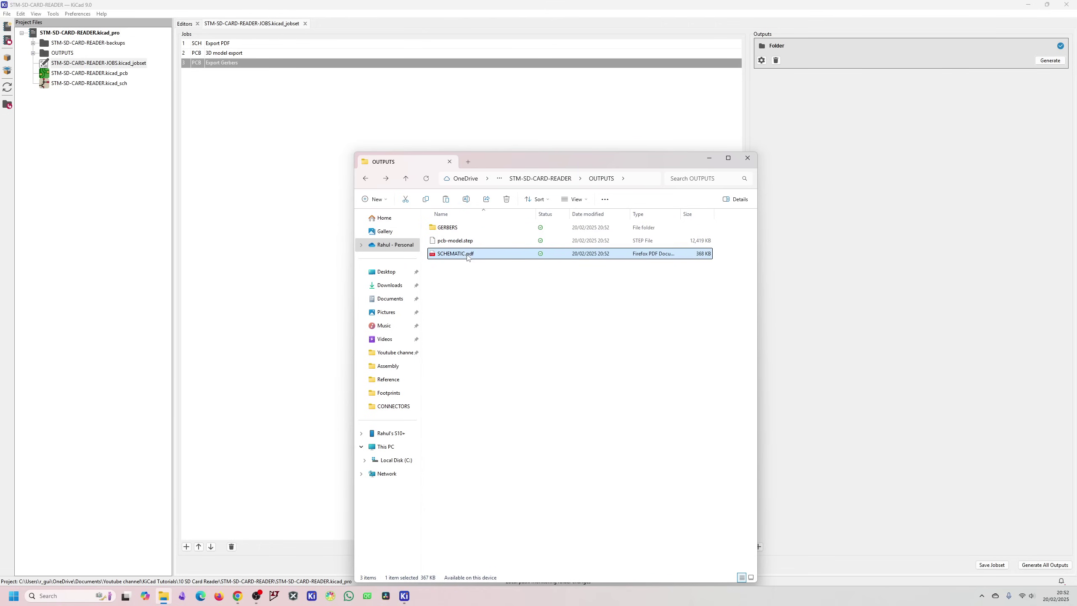
pyautogui.click(748, 158)
pyautogui.click(186, 547)
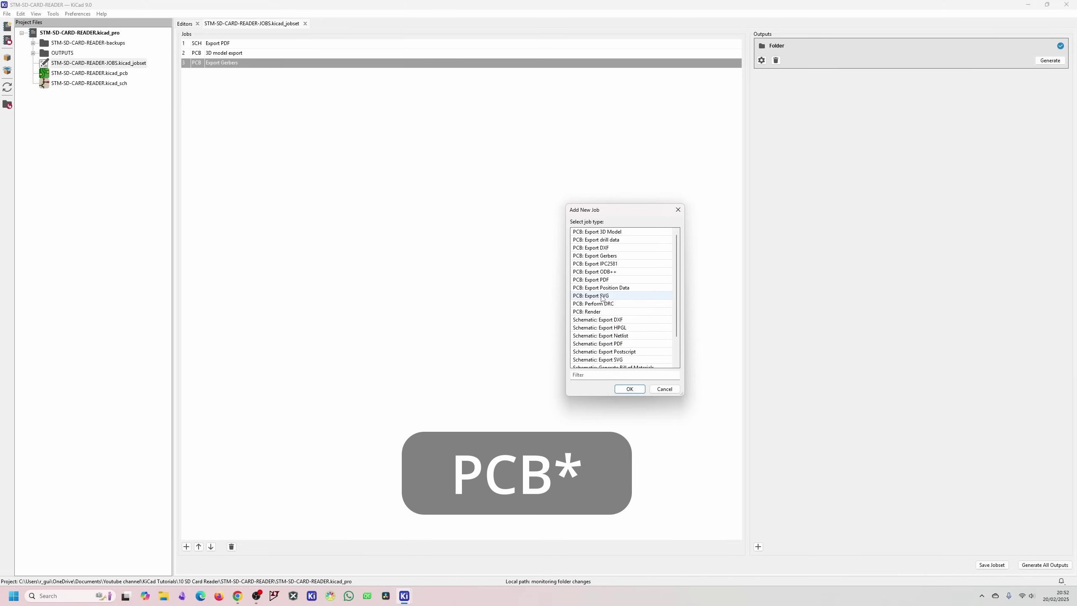
# Add a PCB: Export PDF job that includes F.Fab, with drill marks at Actual size.
pyautogui.click(602, 279)
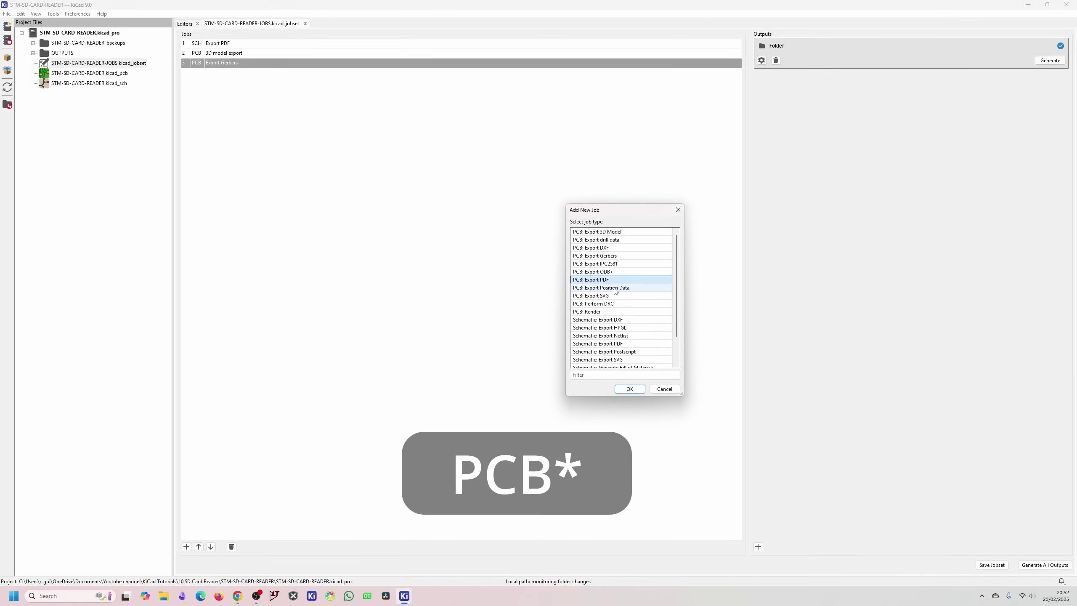
pyautogui.click(629, 389)
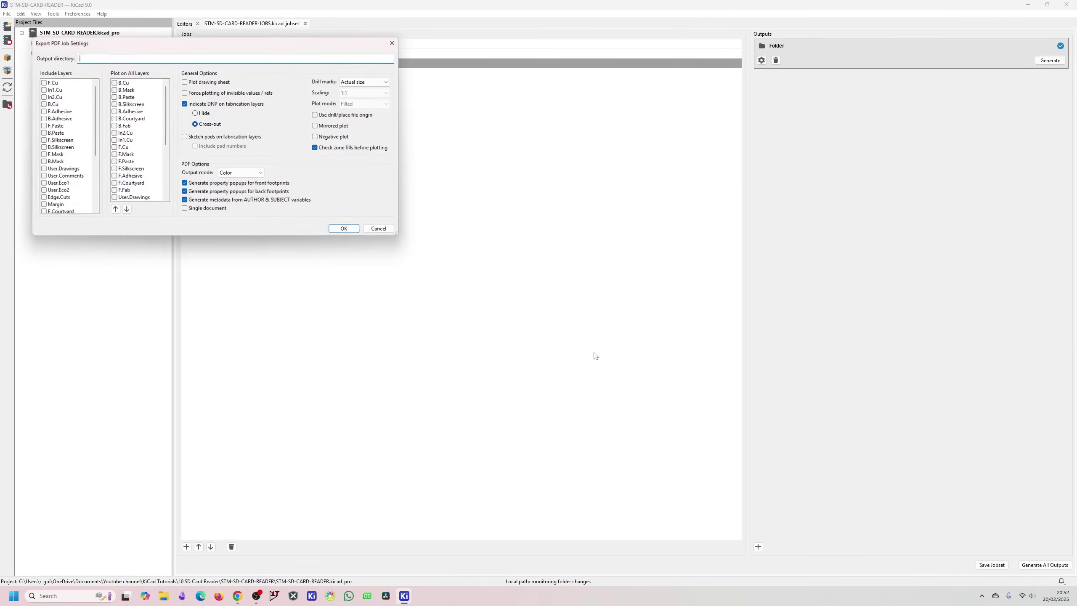
pyautogui.scroll(-2, 75, 193)
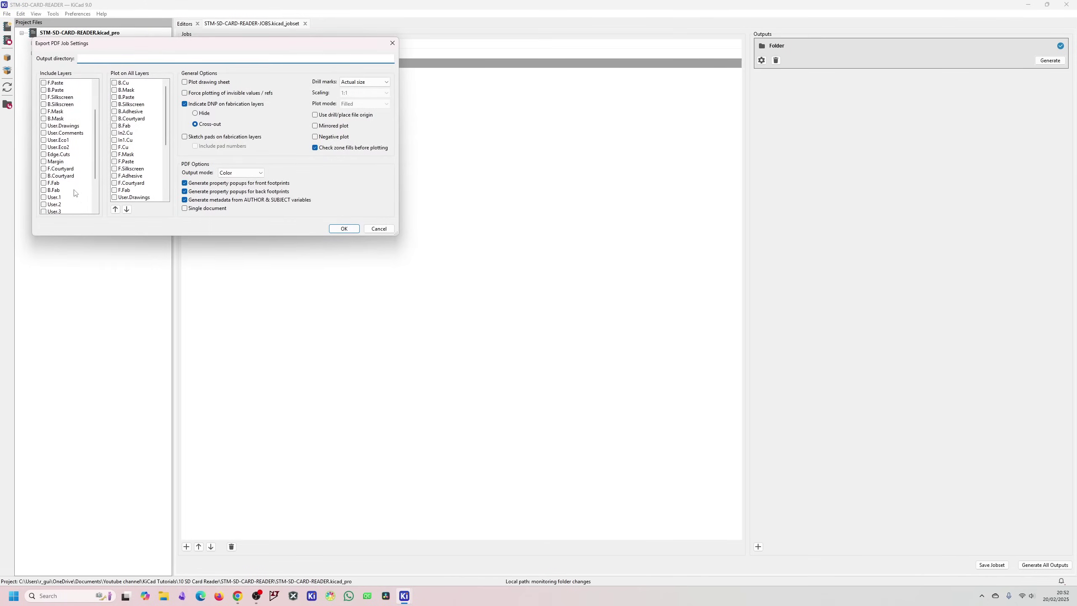
pyautogui.click(43, 182)
pyautogui.scroll(1, 43, 183)
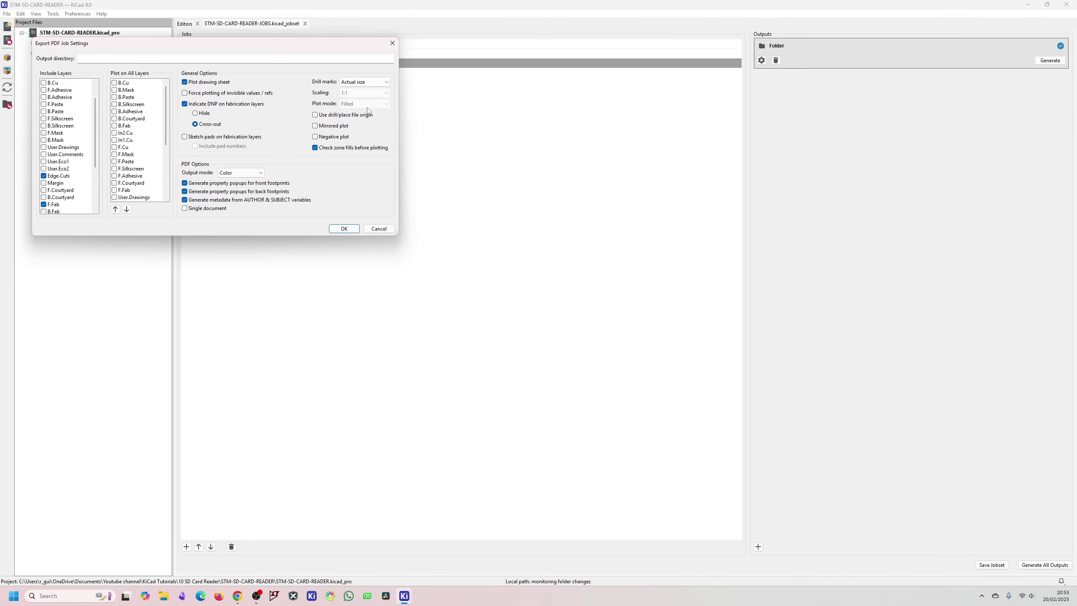
pyautogui.click(363, 82)
pyautogui.click(379, 229)
pyautogui.click(344, 229)
# Name the PDF job output assembly_drawing.pdf, then save the jobset and generate all outputs.
pyautogui.doubleClick(239, 75)
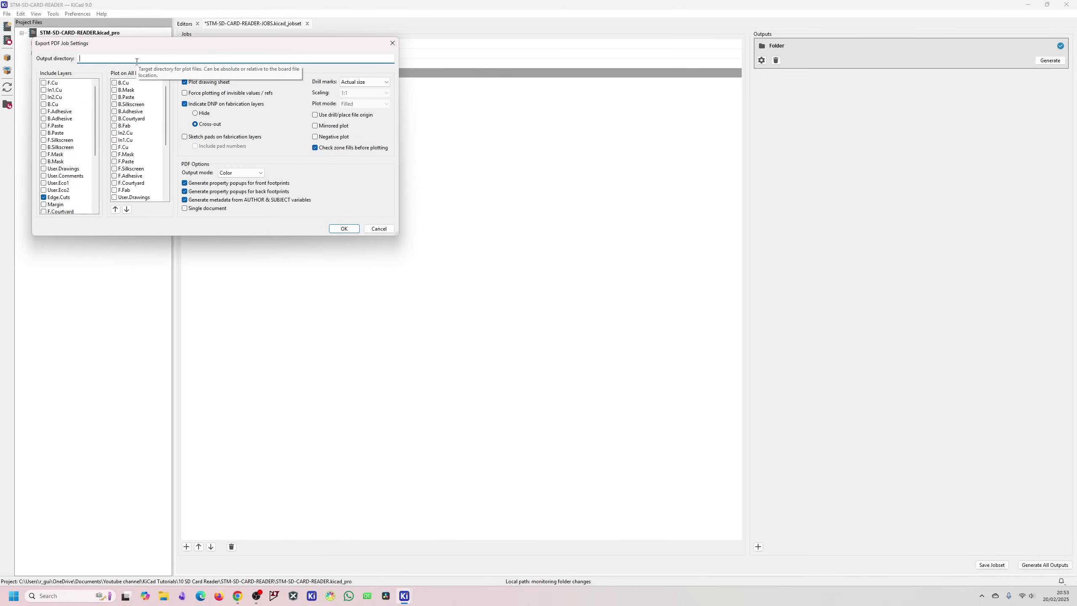
pyautogui.write('assembly')
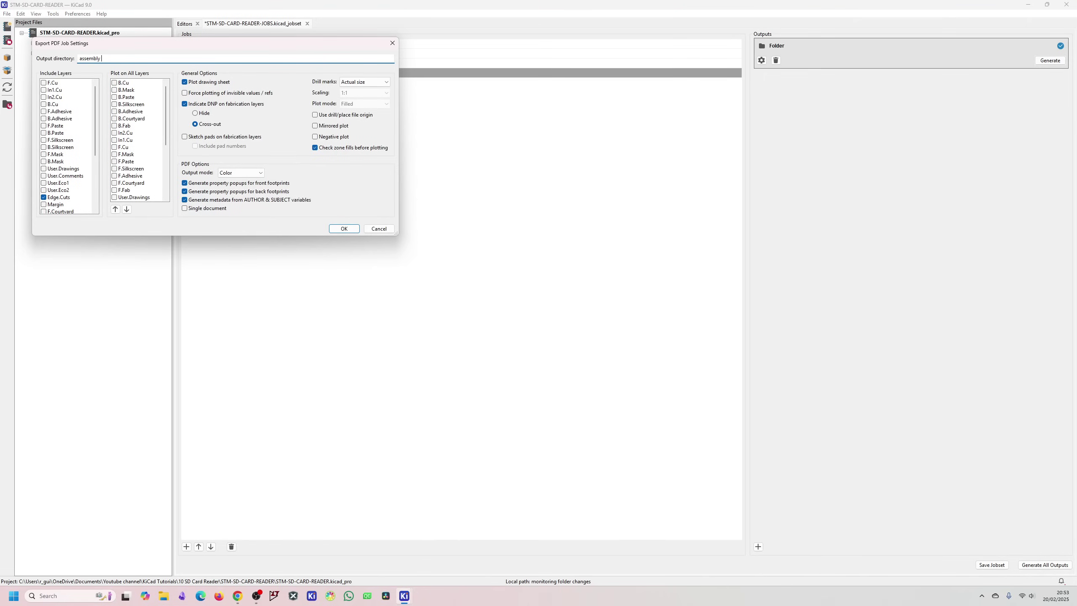
pyautogui.write('_drawing.pdf')
pyautogui.click(343, 229)
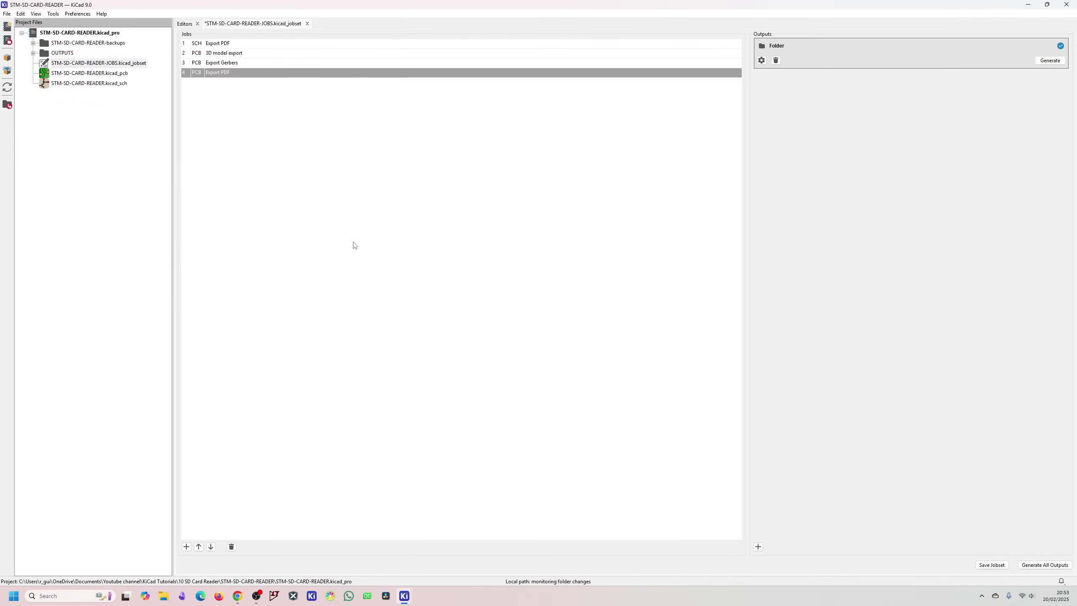
pyautogui.click(991, 564)
pyautogui.click(1044, 564)
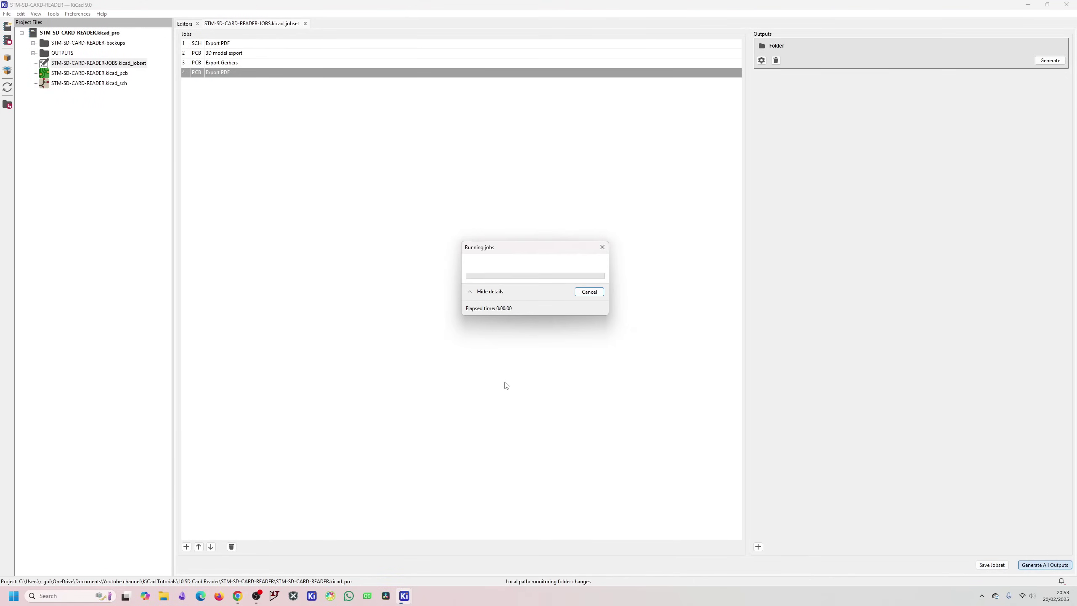
pyautogui.click(1043, 122)
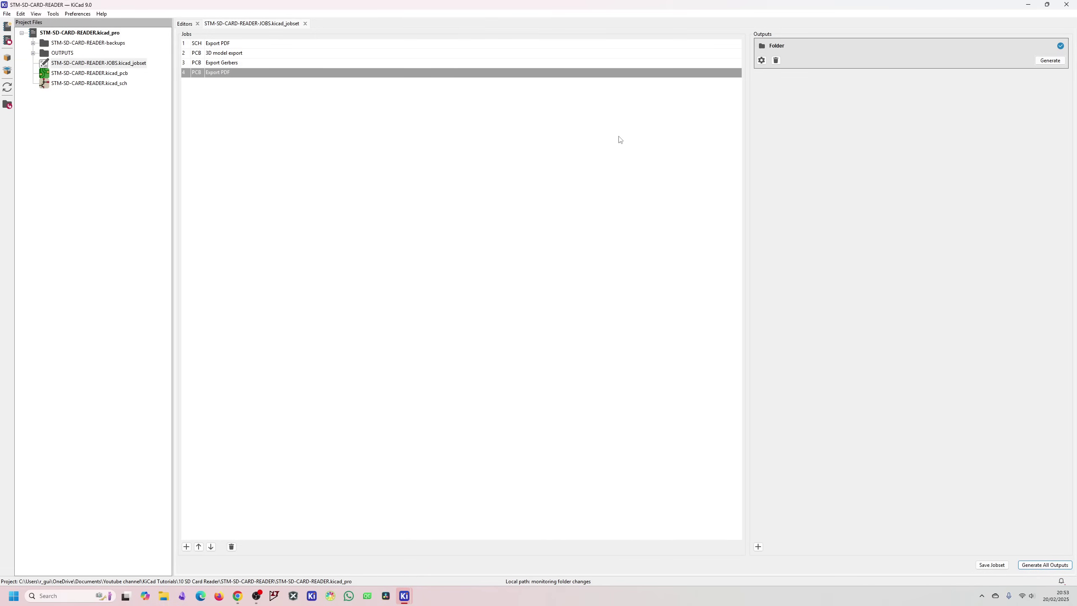
# Reopen the PCB PDF job settings and clear its output name.
pyautogui.doubleClick(255, 73)
pyautogui.moveTo(121, 58); pyautogui.dragTo(143, 76)
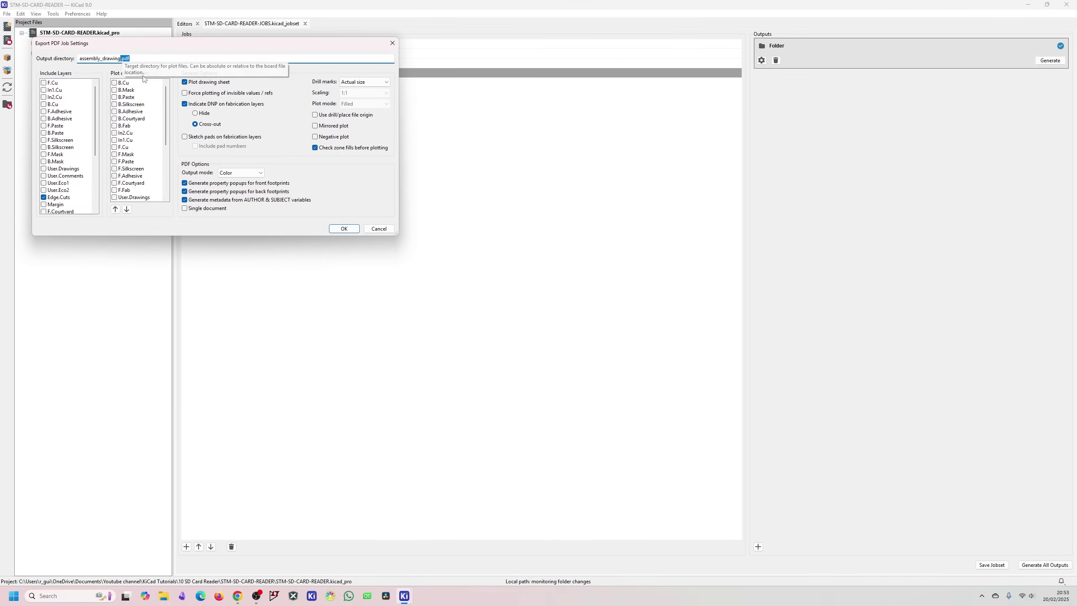
pyautogui.hotkey('ctrl', 'a')
pyautogui.press('BackSpace')
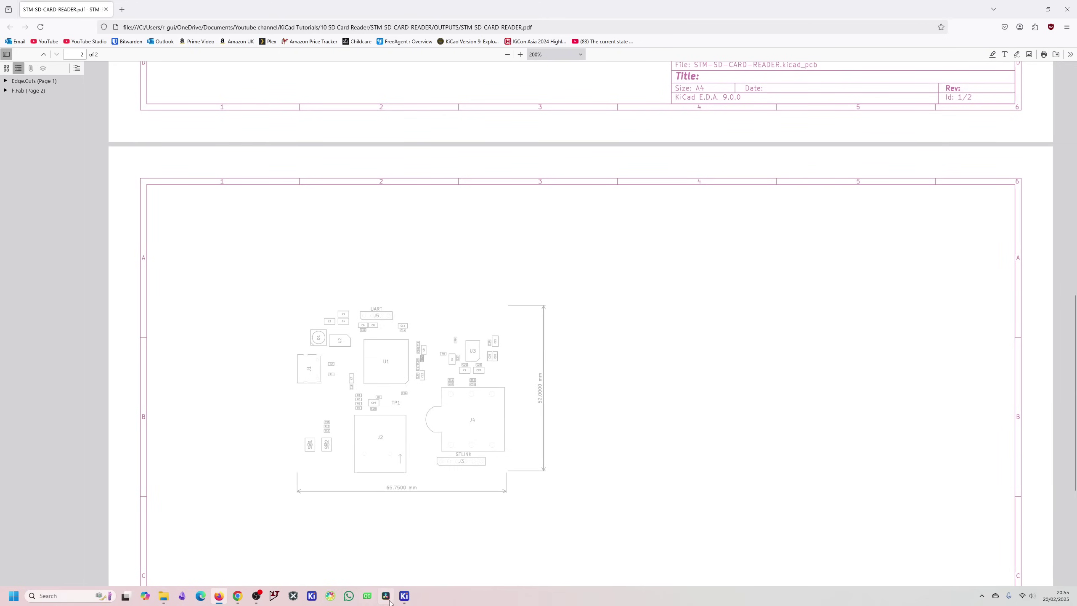
# In the PCB Editor, open File > Print and preview the mirrored board printout.
pyautogui.moveTo(404, 595)
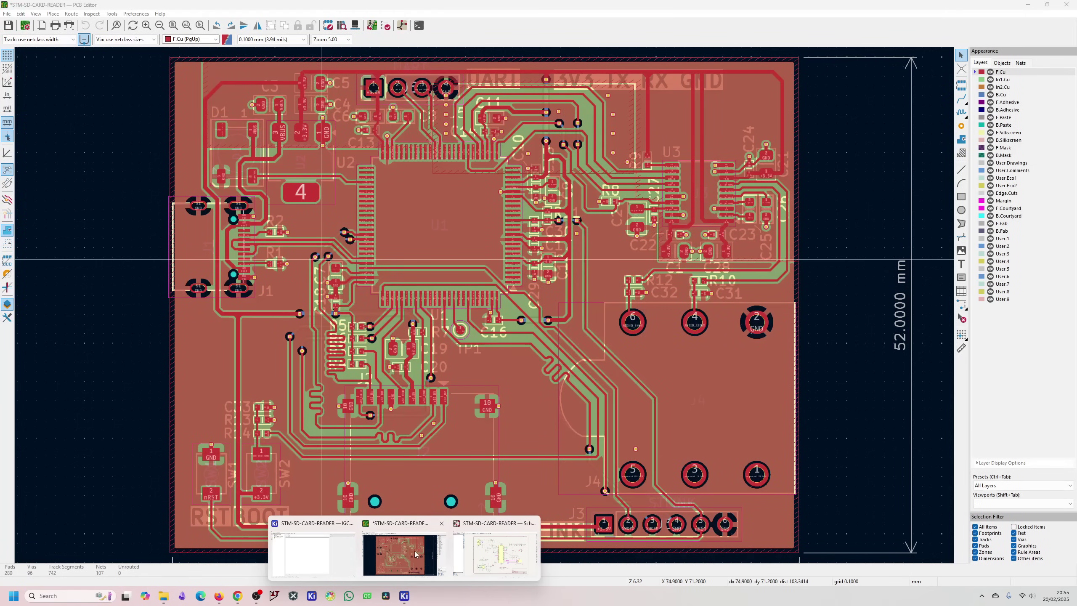
pyautogui.click(392, 559)
pyautogui.click(8, 13)
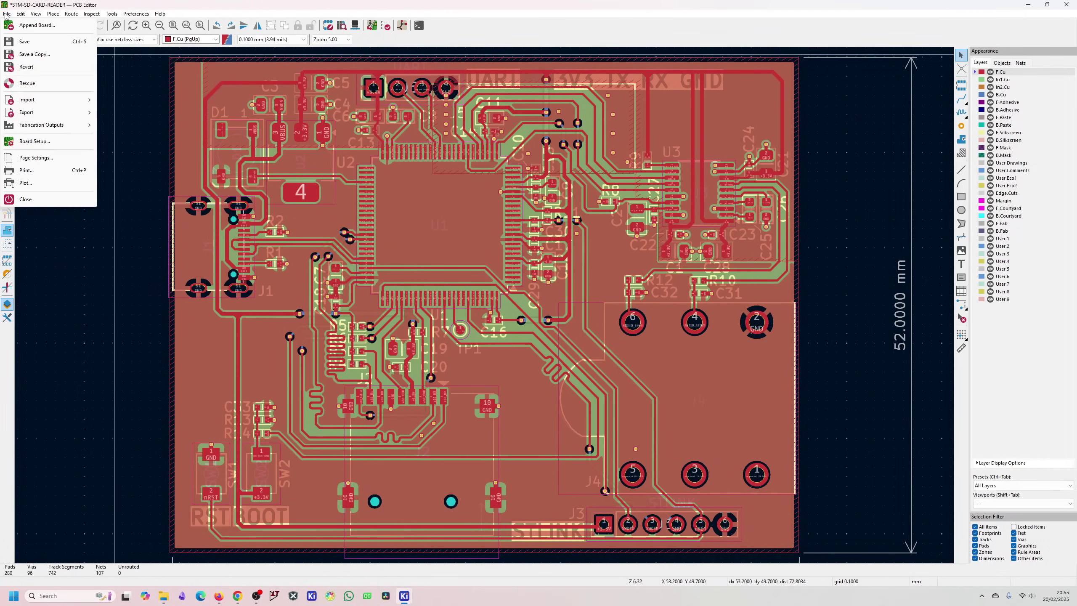
pyautogui.press('Escape')
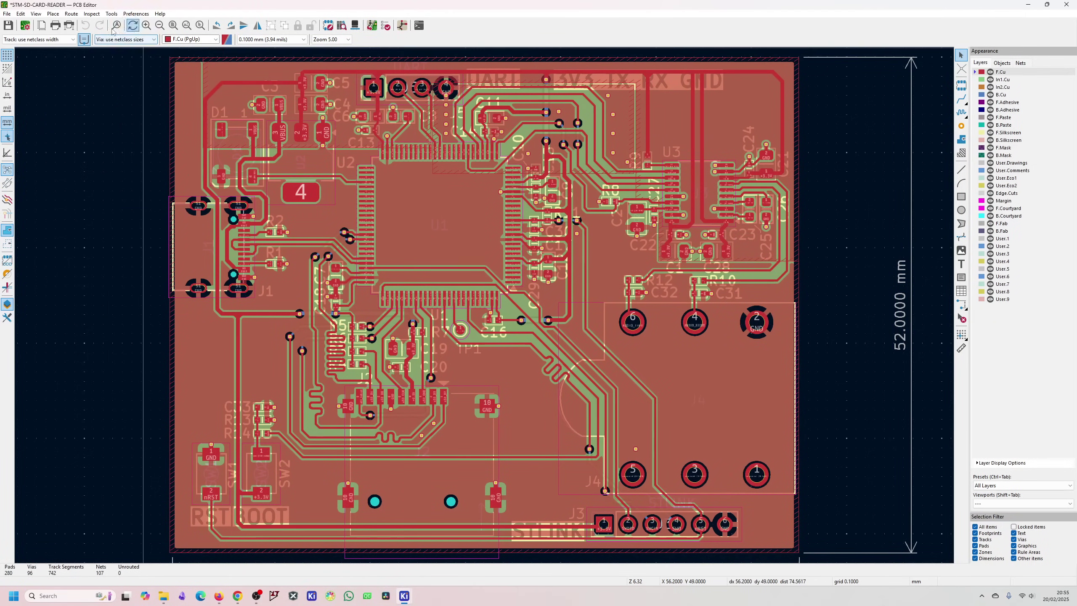
pyautogui.click(55, 25)
pyautogui.scroll(-2, 467, 364)
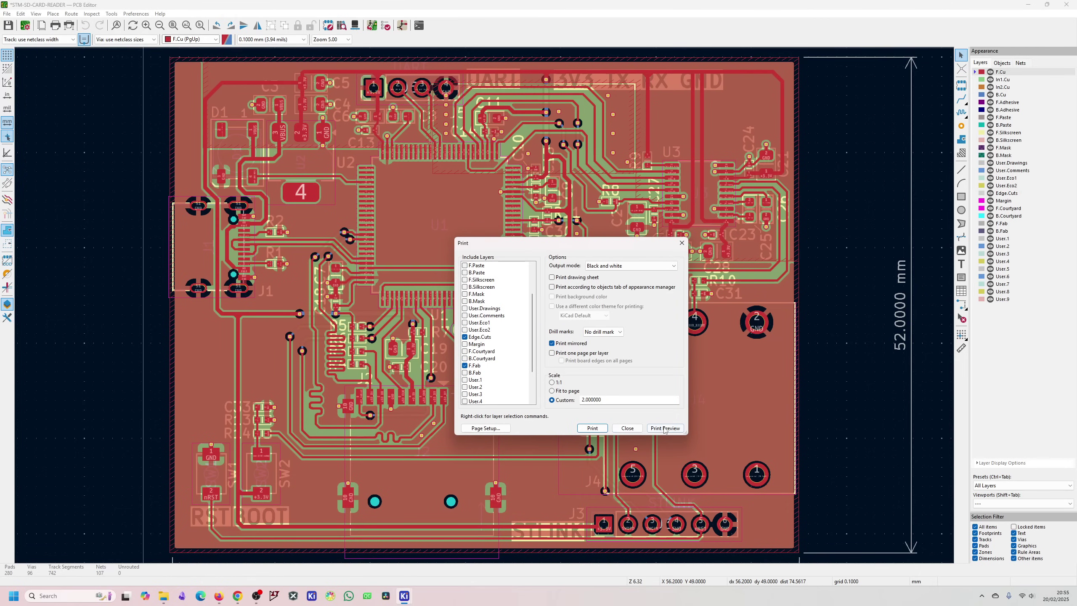
pyautogui.click(664, 428)
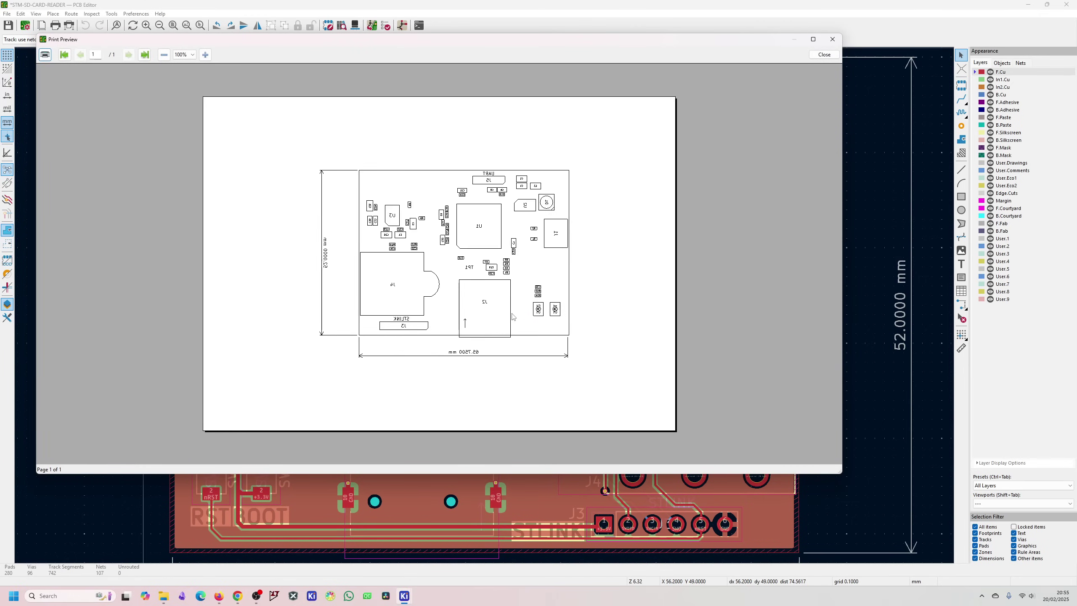
pyautogui.keyDown('ctrl'); pyautogui.scroll(1, 456, 297); pyautogui.keyUp('ctrl')
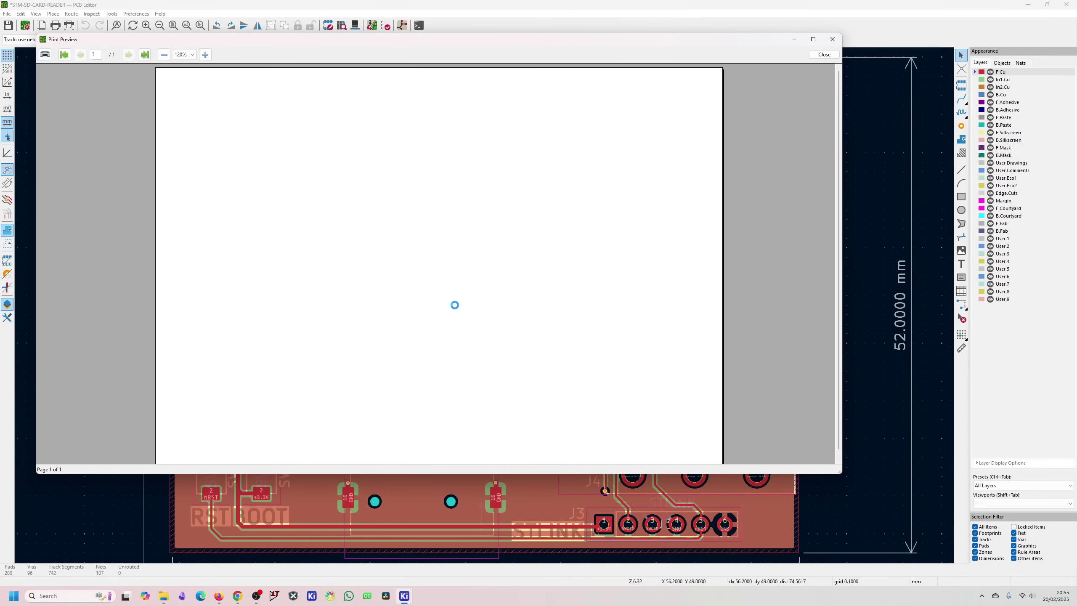
pyautogui.click(824, 54)
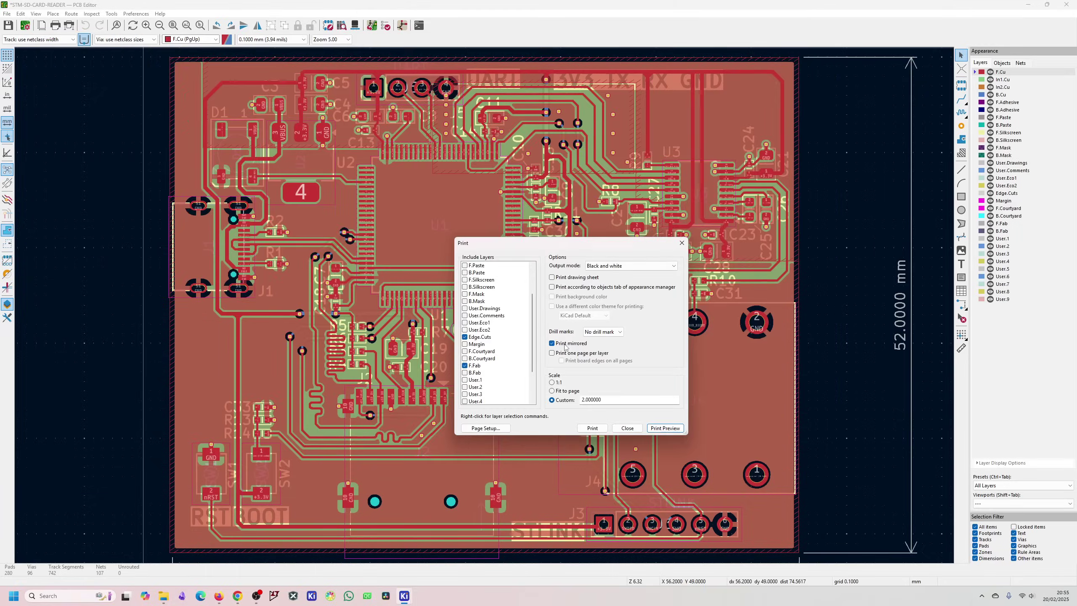
# Turn off Print mirrored, preview the un-mirrored Edge.Cuts and F.Fab page, and close the dialogs.
pyautogui.click(551, 343)
pyautogui.press('Return')
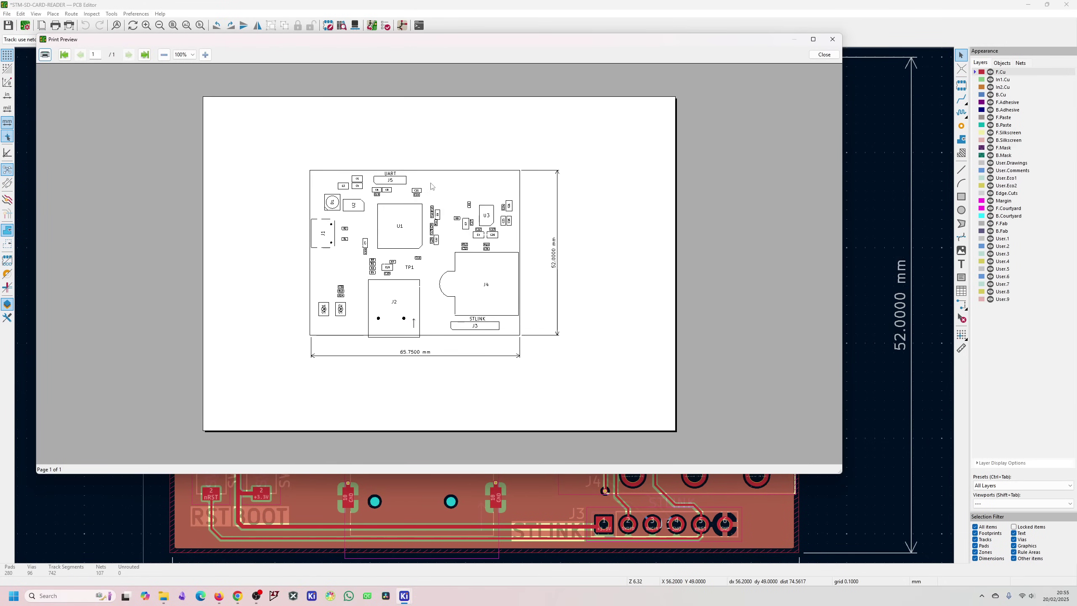
pyautogui.click(813, 38)
pyautogui.keyDown('ctrl'); pyautogui.scroll(2, 507, 280); pyautogui.keyUp('ctrl')
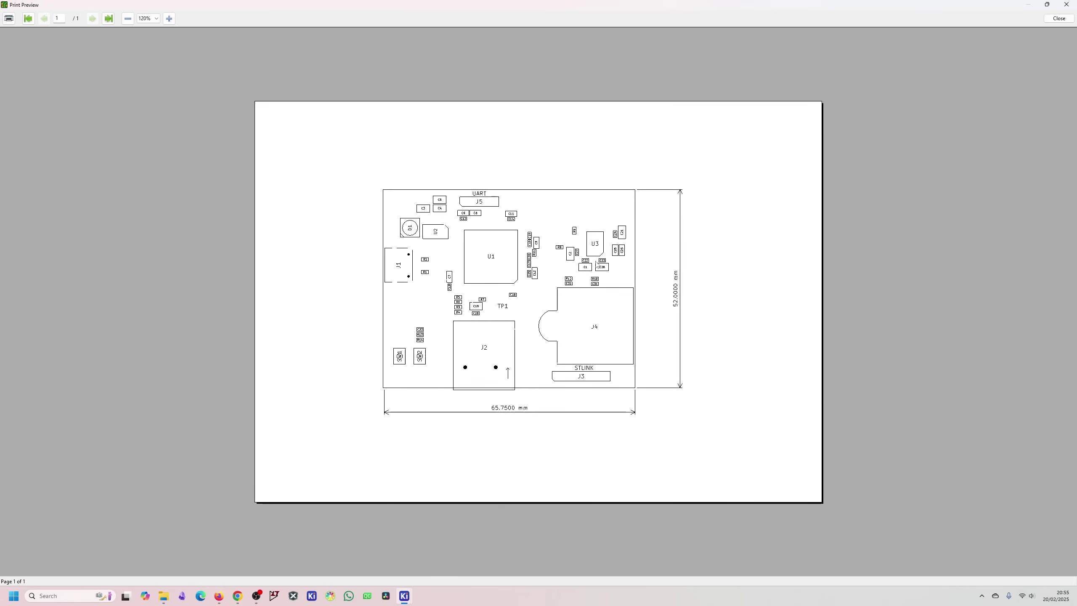
pyautogui.click(1059, 18)
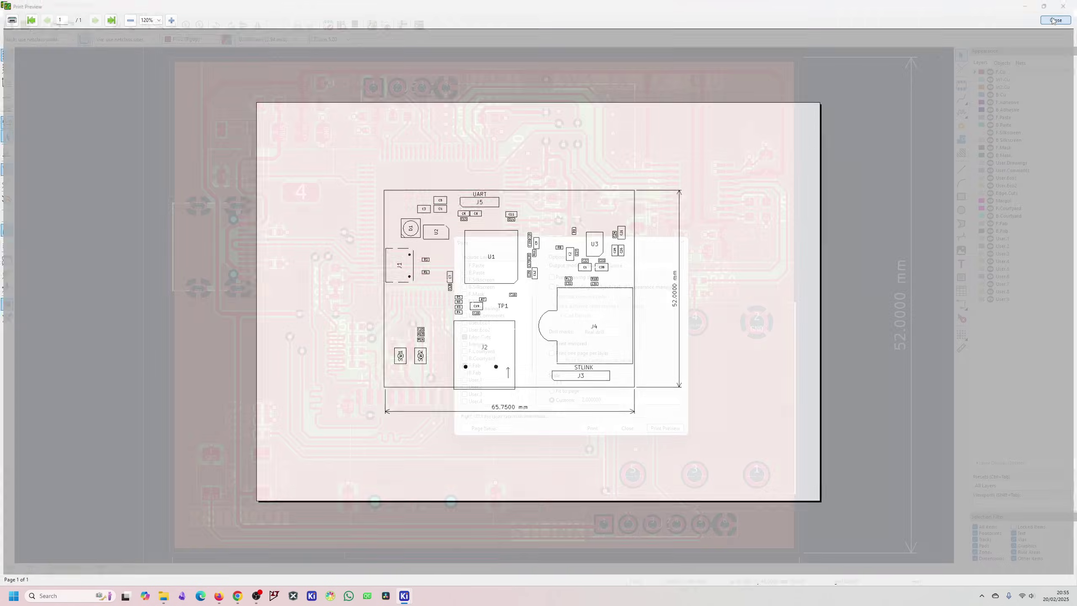
pyautogui.click(682, 247)
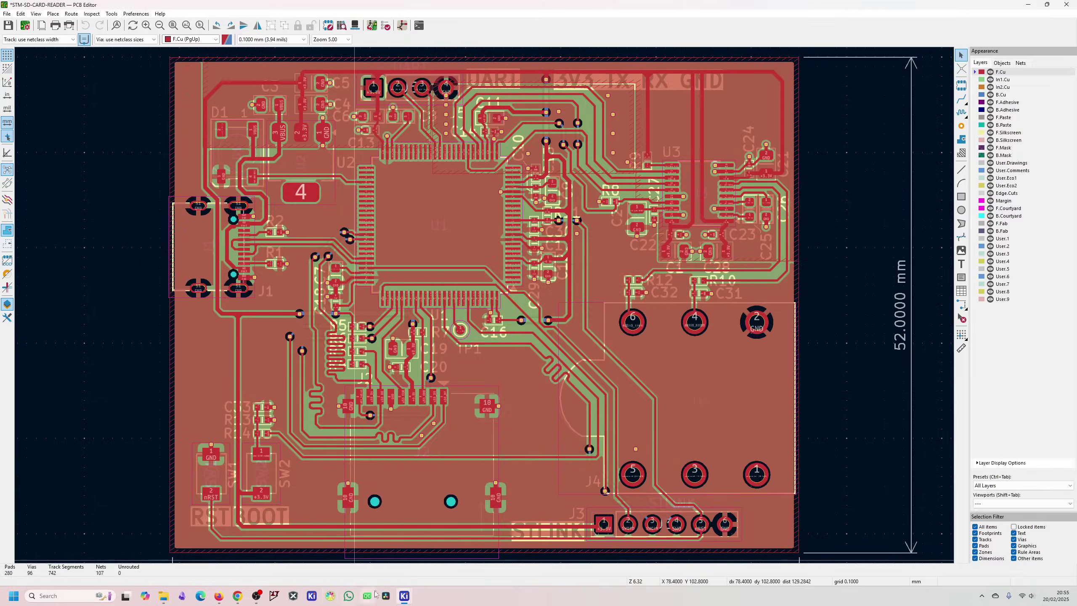
# In the project manager, add a new job of type PCB: Export PDF from the job list.
pyautogui.moveTo(404, 595)
pyautogui.click(310, 552)
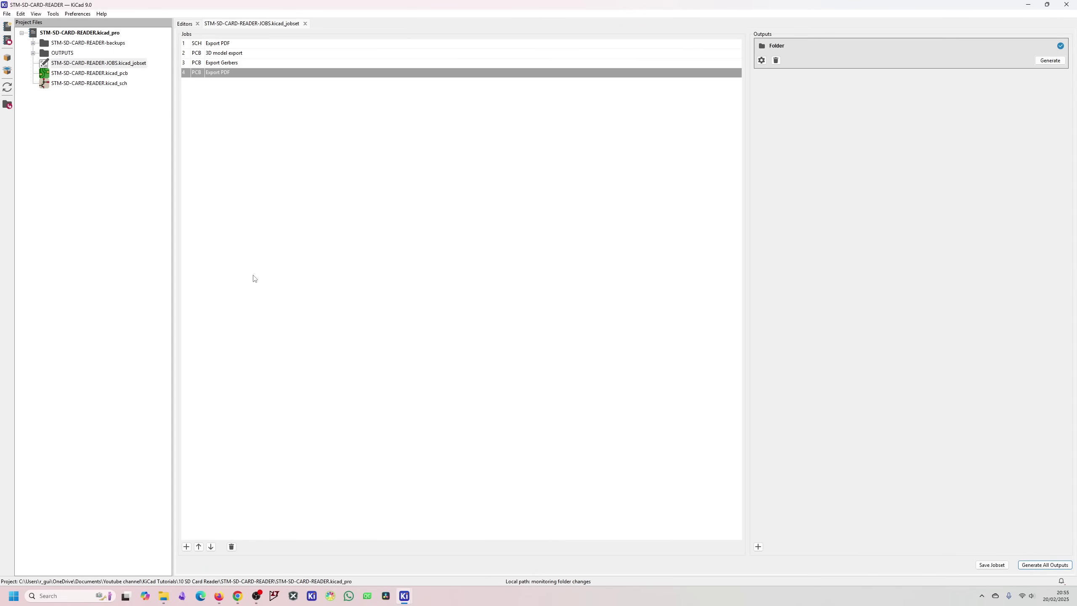
pyautogui.click(186, 547)
pyautogui.scroll(-2, 624, 322)
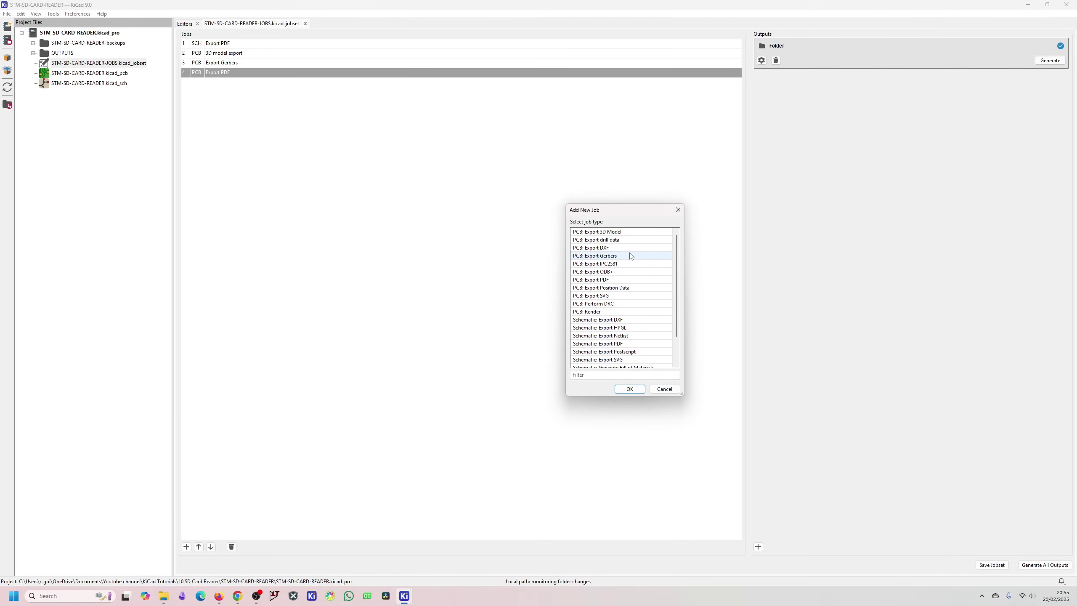
pyautogui.scroll(-2, 647, 347)
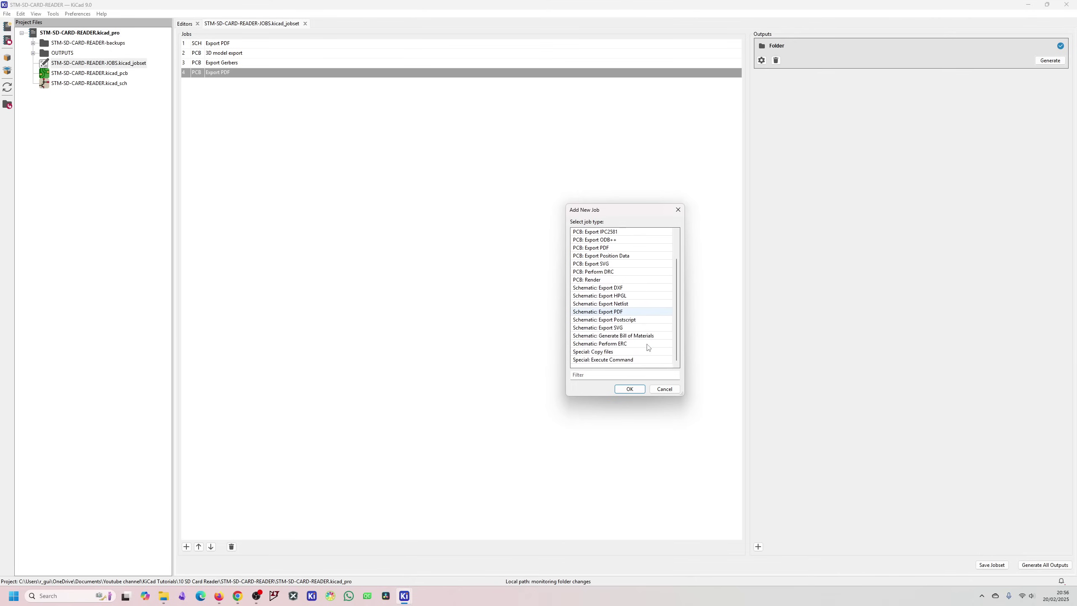
pyautogui.scroll(2, 622, 333)
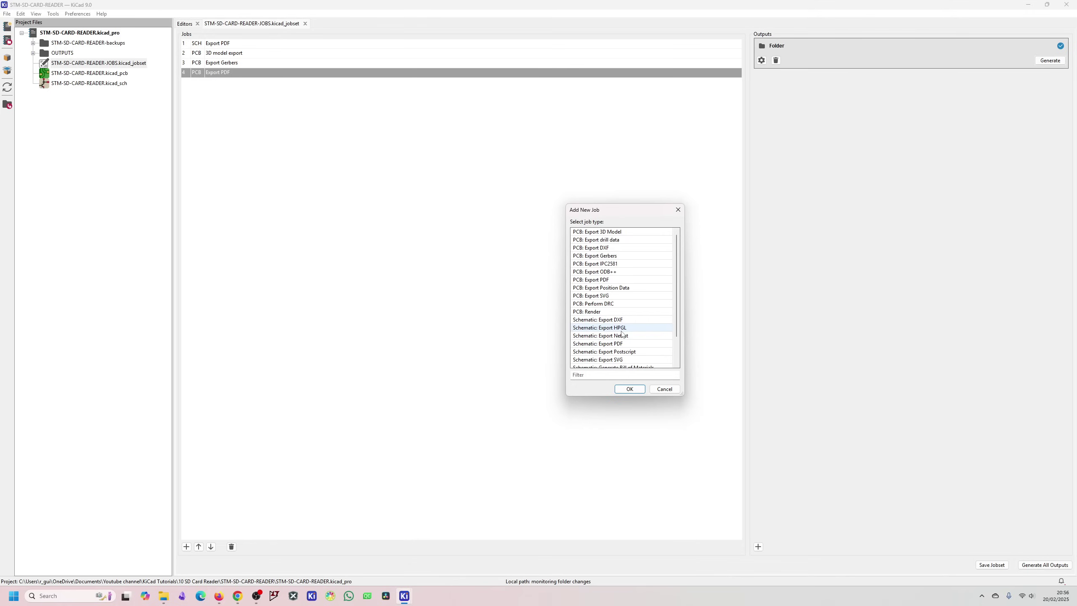
pyautogui.scroll(-1, 621, 334)
pyautogui.scroll(1, 621, 303)
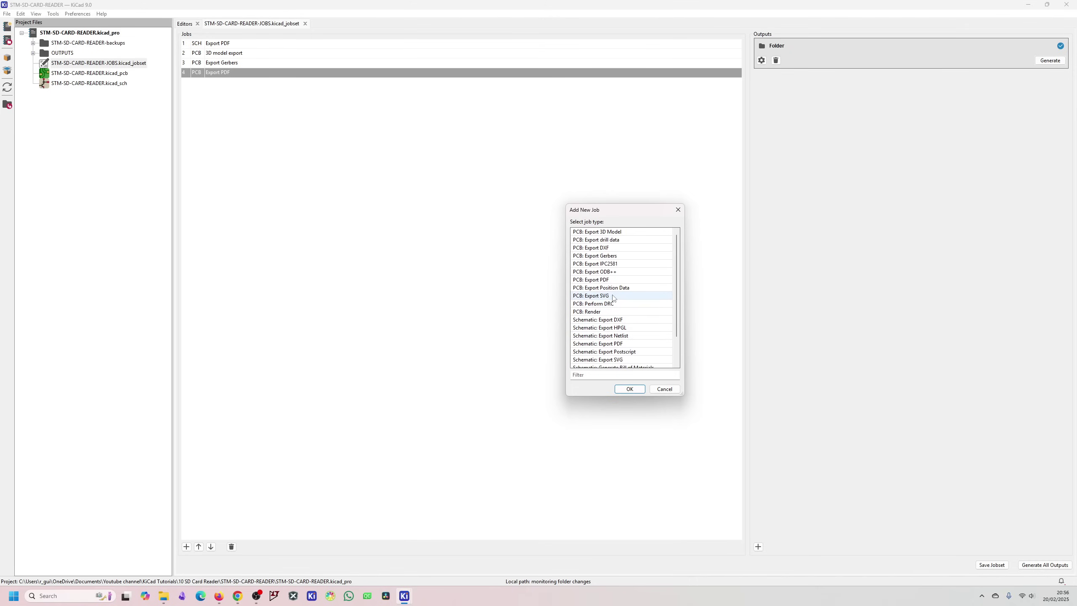
pyautogui.click(608, 280)
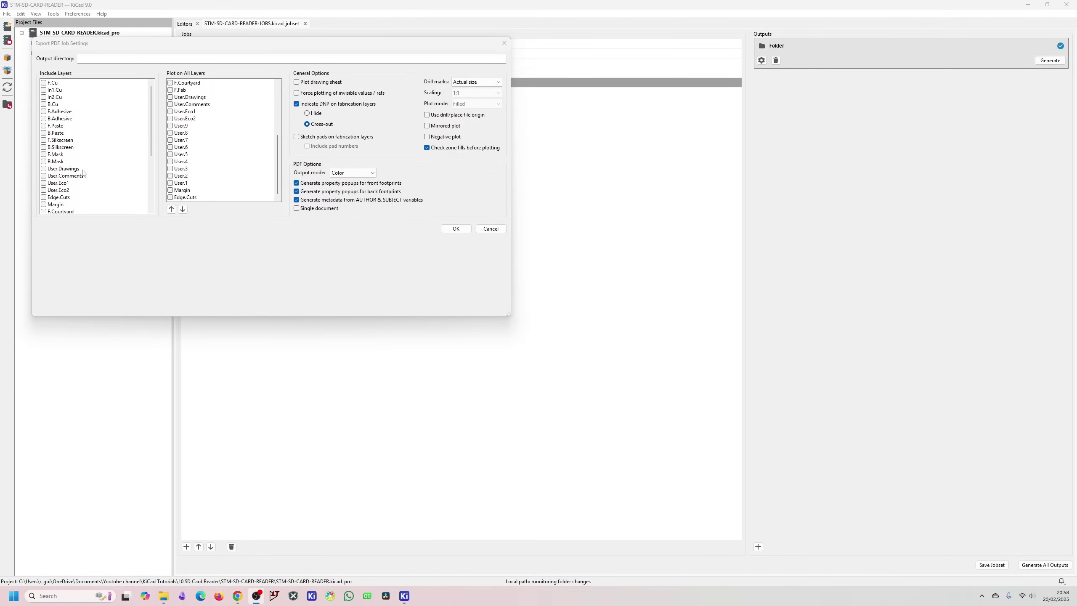
# Set the PDF job to plot Edge.Cuts and F.Fab on every page, with the drawing sheet.
pyautogui.scroll(5, 187, 164)
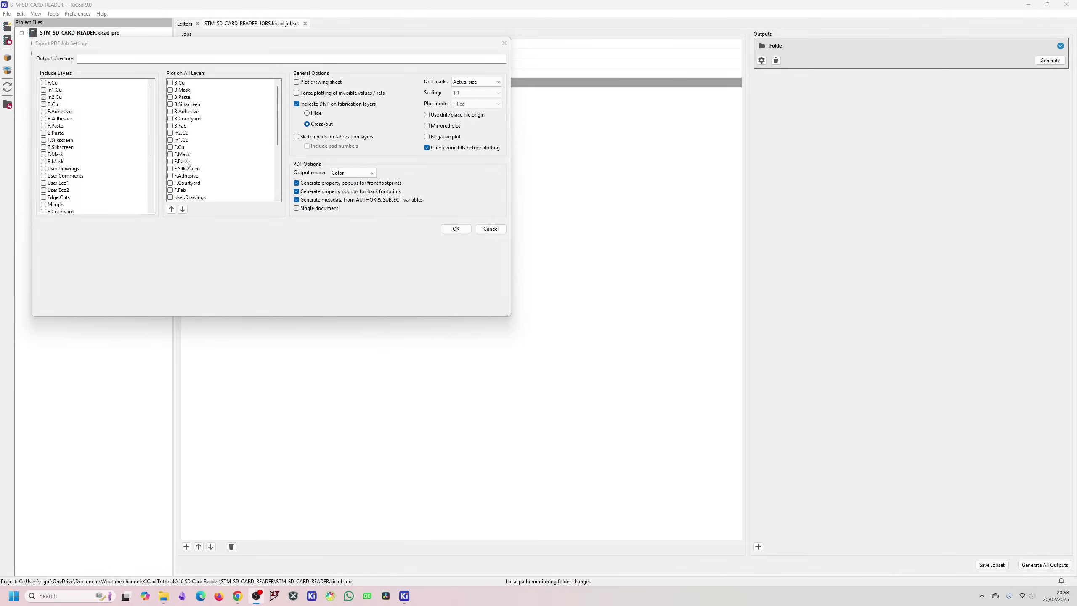
pyautogui.click(170, 191)
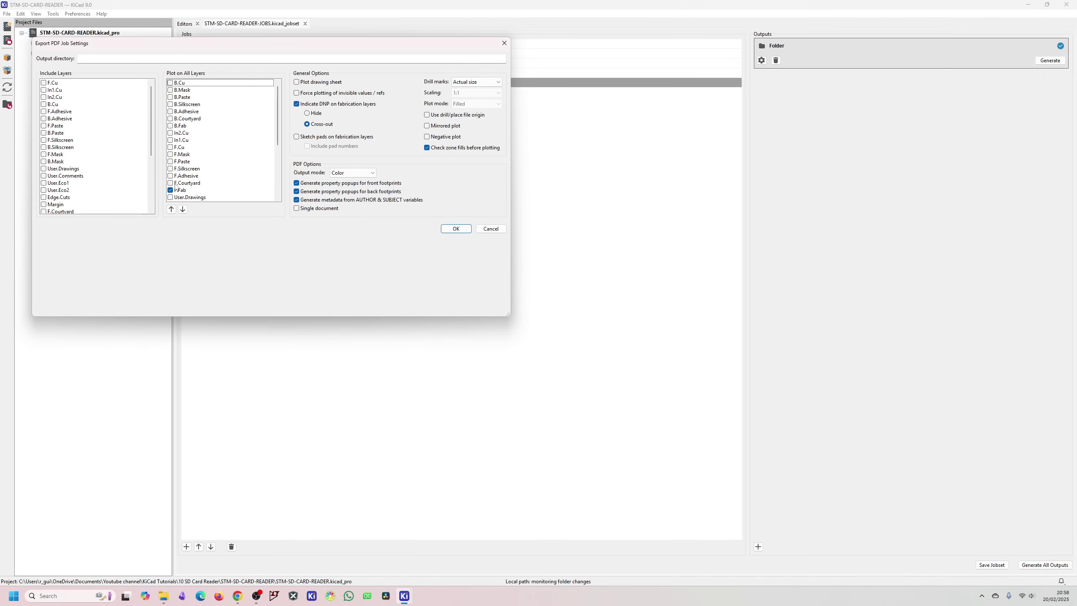
pyautogui.scroll(-1, 175, 187)
pyautogui.click(43, 197)
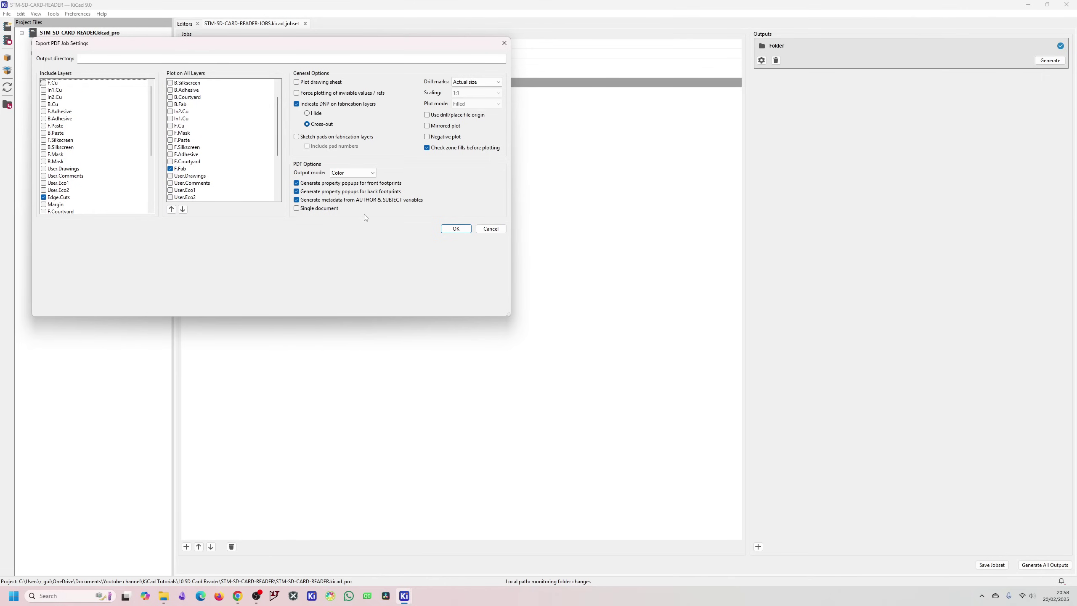
pyautogui.click(316, 83)
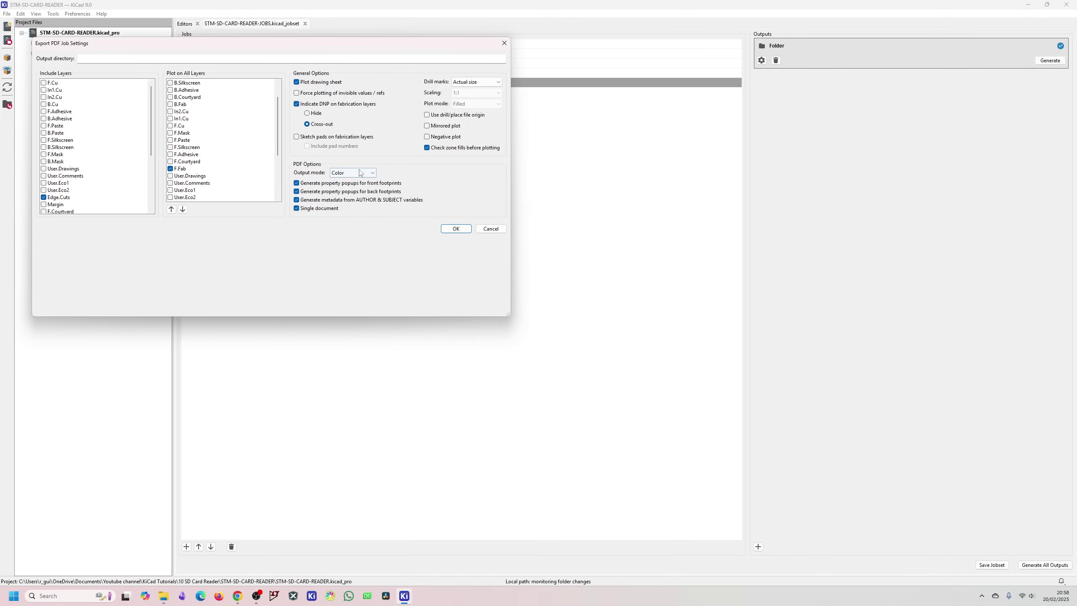
pyautogui.click(455, 228)
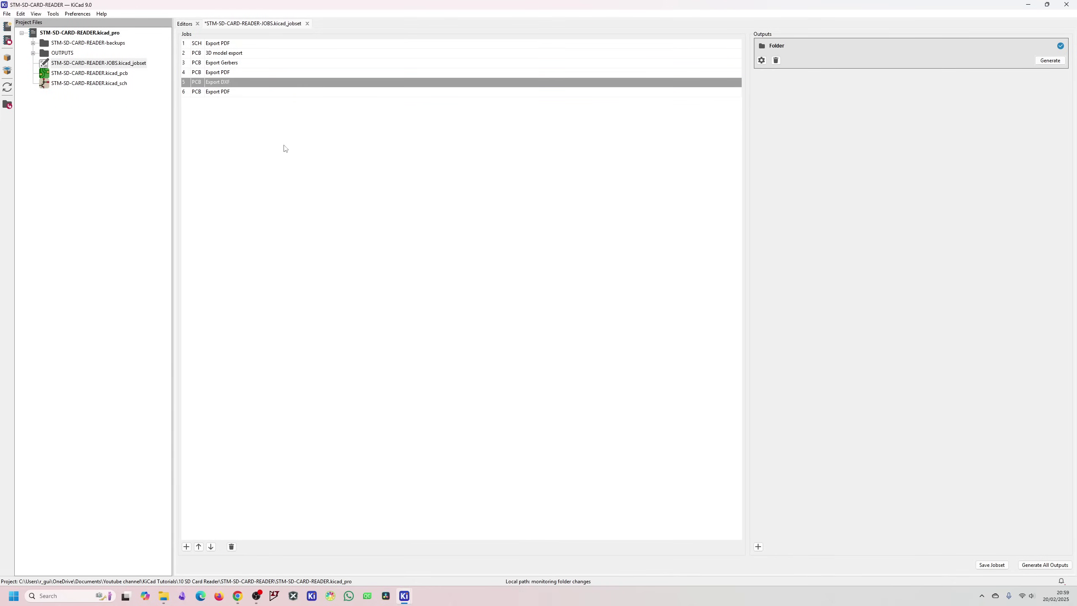
# Delete the redundant older export jobs, then save the jobset and generate all outputs.
pyautogui.click(251, 73)
pyautogui.click(231, 546)
pyautogui.click(231, 546)
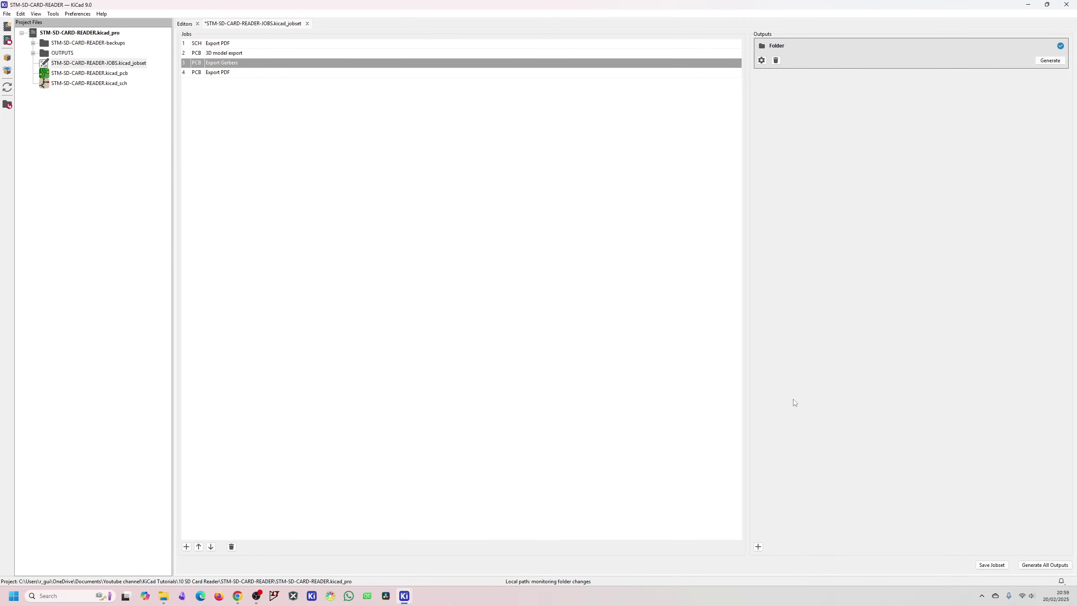
pyautogui.click(991, 564)
pyautogui.click(1044, 564)
# Open STM-SD-CARD-READER.pdf in Firefox, inspect the 65.75 × 52 mm board outline, then close it.
pyautogui.doubleClick(445, 275)
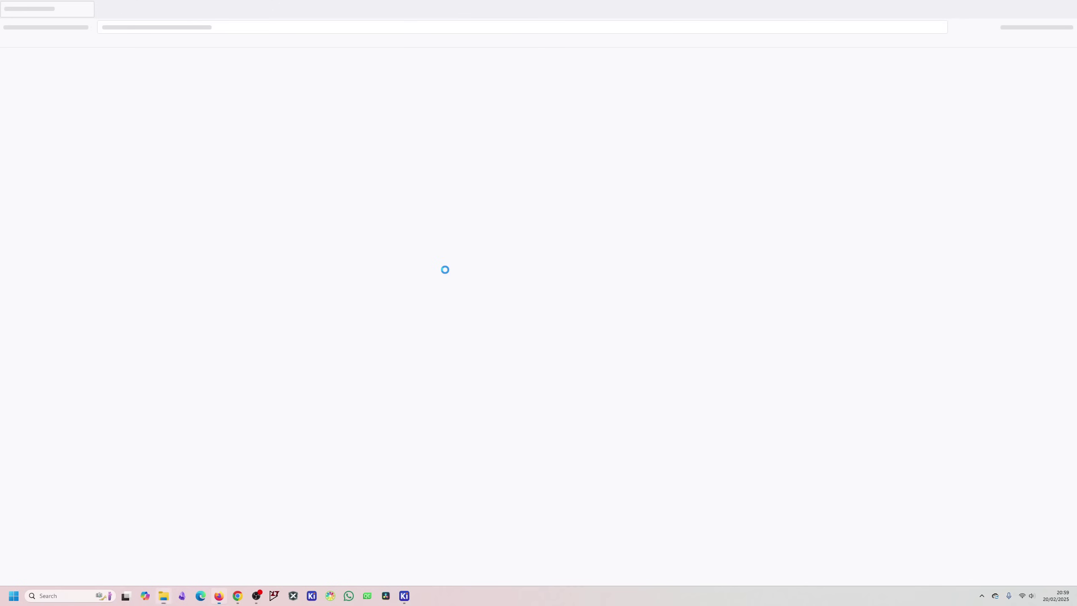
pyautogui.keyDown('ctrl'); pyautogui.scroll(10, 413, 265); pyautogui.keyUp('ctrl')
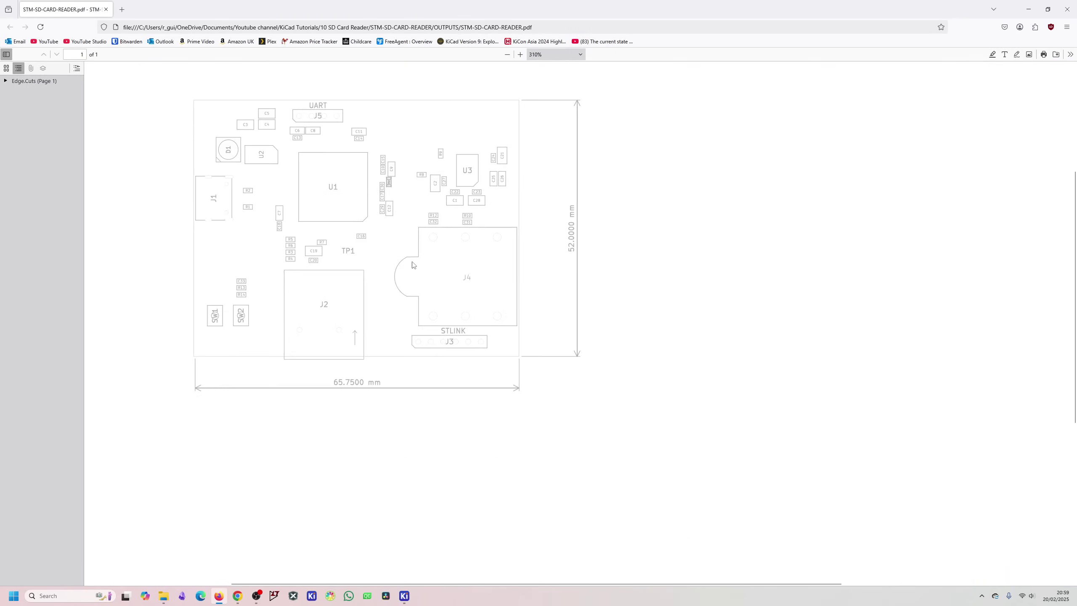
pyautogui.keyDown('ctrl'); pyautogui.scroll(3, 306, 257); pyautogui.keyUp('ctrl')
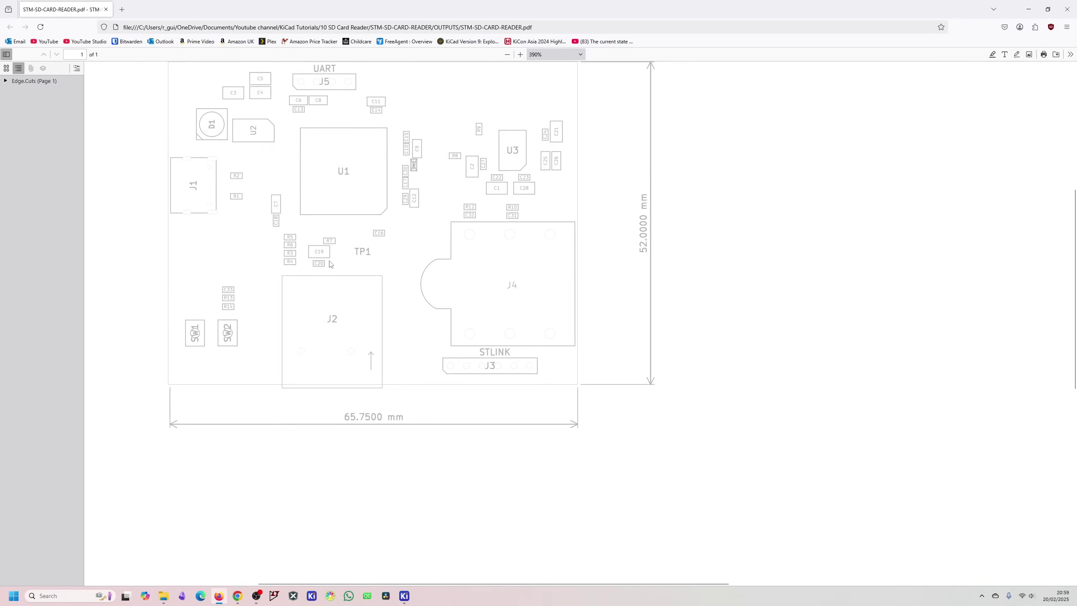
pyautogui.scroll(2, 343, 273)
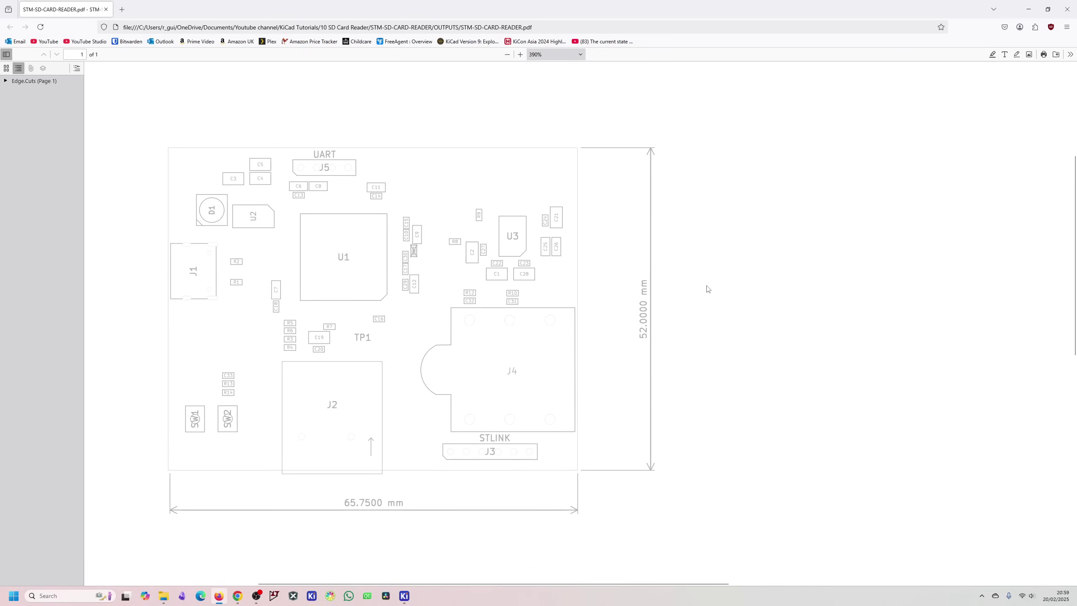
pyautogui.click(1067, 9)
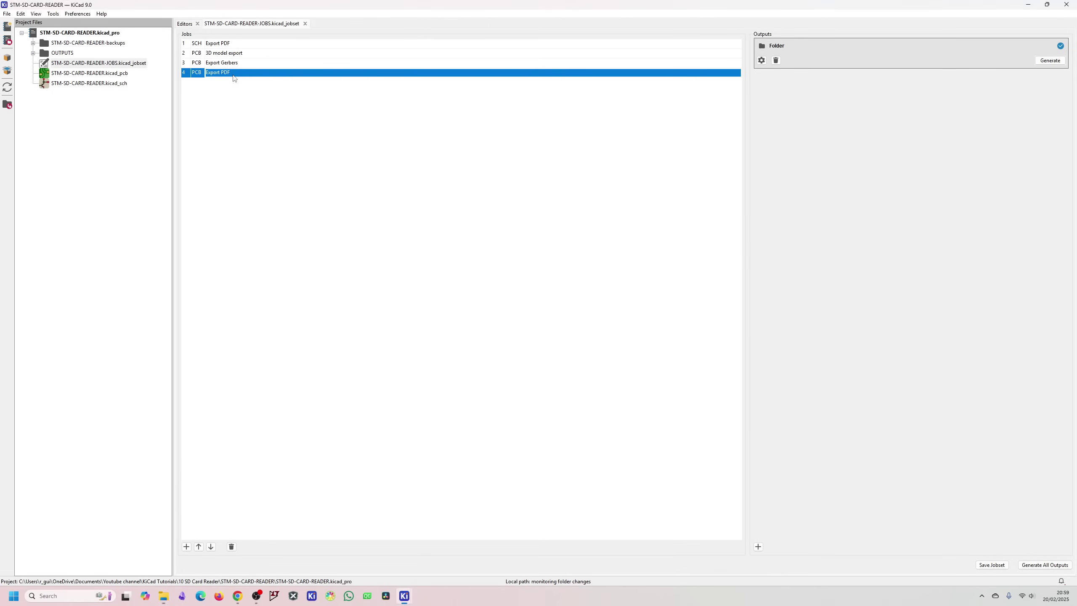
# Set the board PDF job's output mode to Black and white, save, and regenerate all outputs.
pyautogui.doubleClick(233, 79)
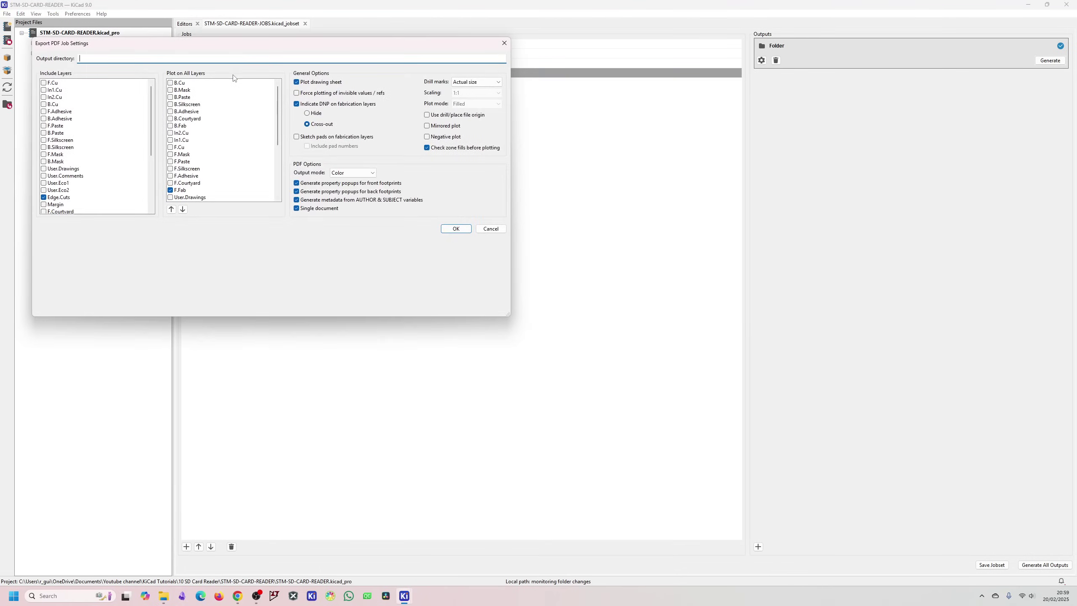
pyautogui.click(352, 172)
pyautogui.click(348, 190)
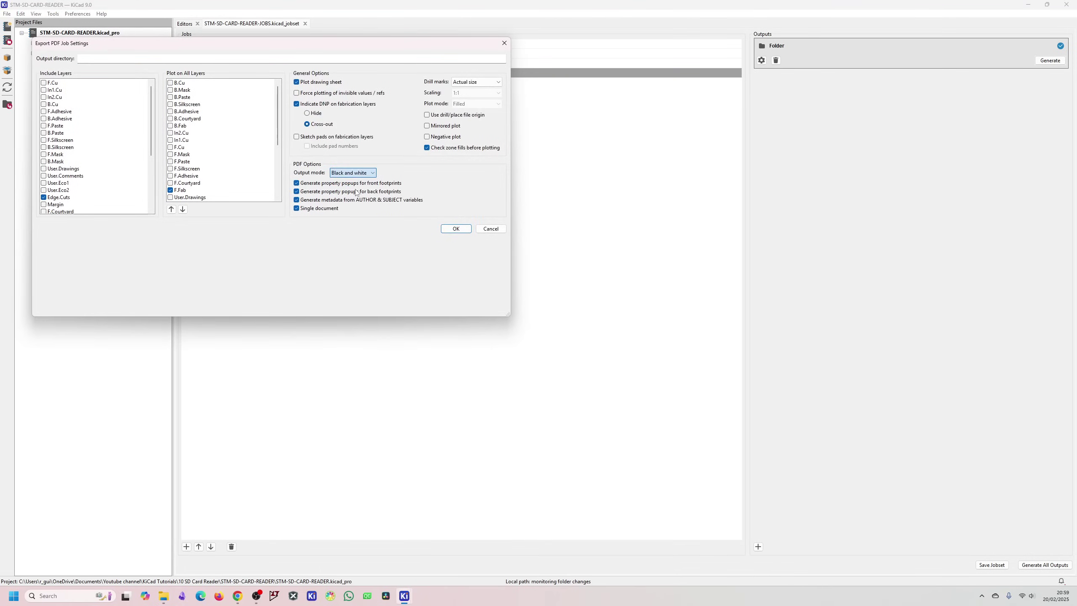
pyautogui.click(455, 229)
pyautogui.click(983, 566)
pyautogui.click(1045, 564)
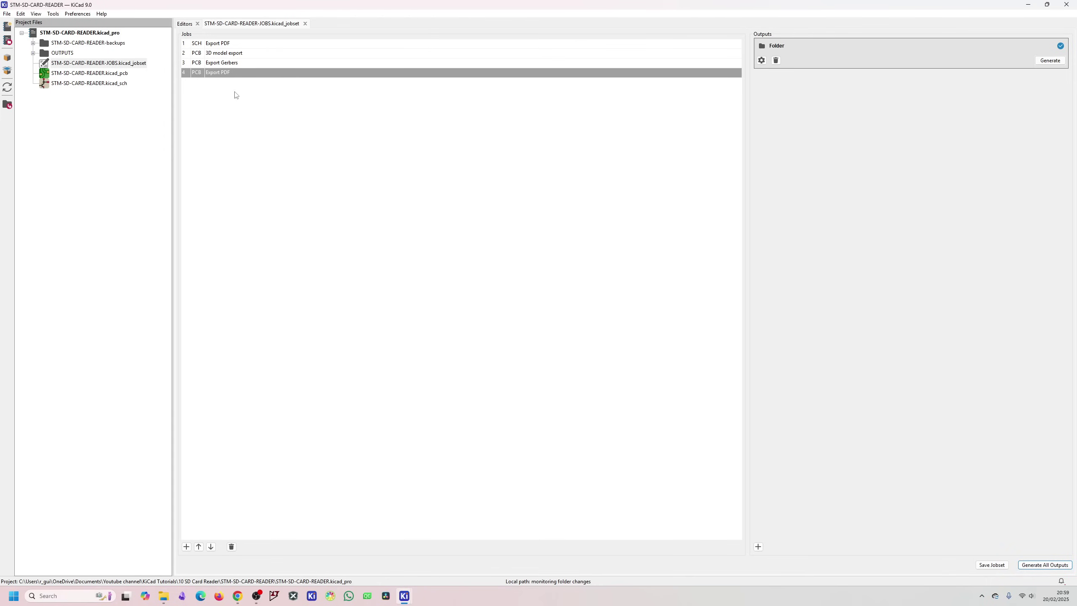
pyautogui.click(163, 595)
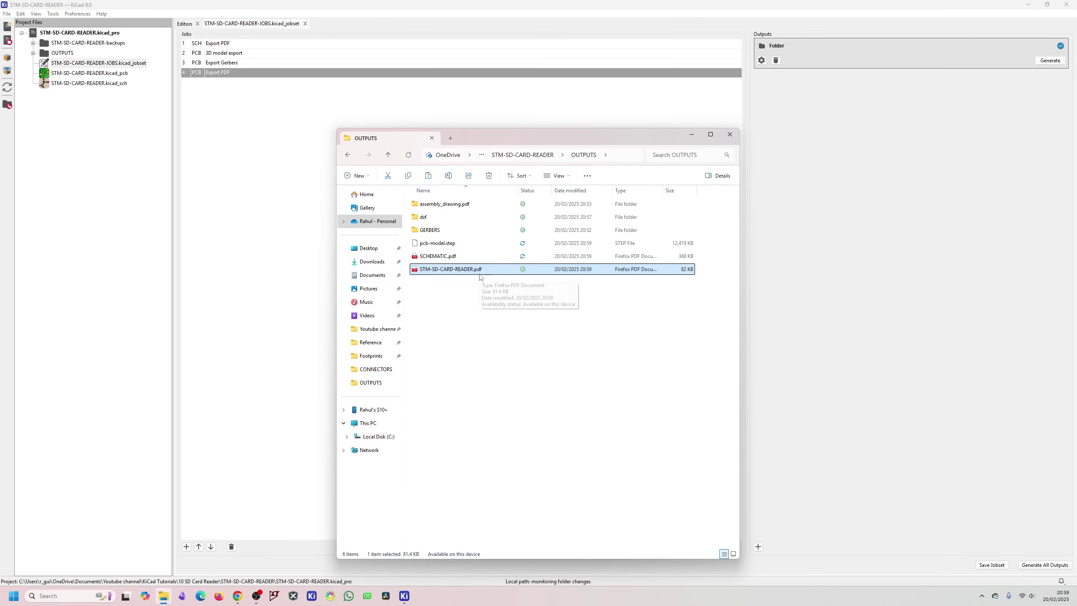
# Inspect the regenerated black-and-white STM-SD-CARD-READER.pdf in Firefox, then return to the jobset editor.
pyautogui.doubleClick(453, 270)
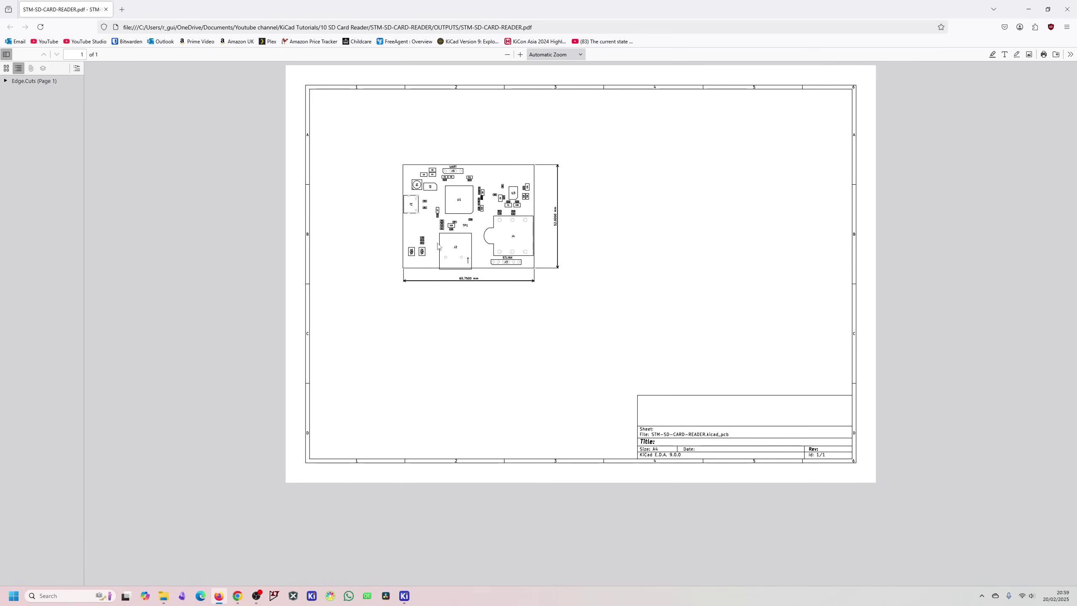
pyautogui.keyDown('ctrl'); pyautogui.scroll(6, 359, 248); pyautogui.keyUp('ctrl')
pyautogui.scroll(1, 358, 248)
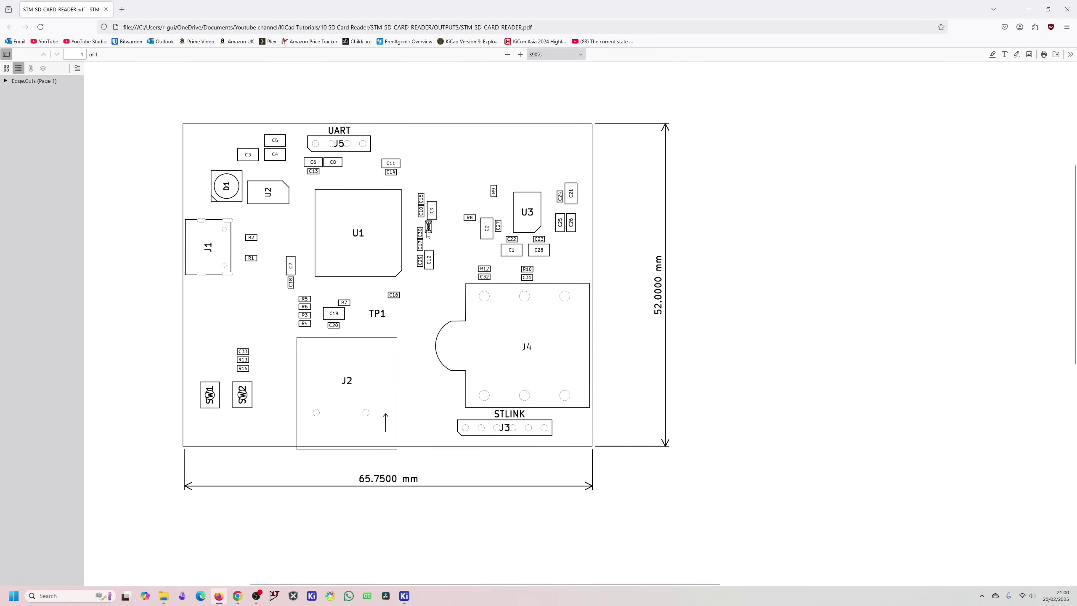
pyautogui.keyDown('ctrl'); pyautogui.scroll(6, 427, 231); pyautogui.keyUp('ctrl')
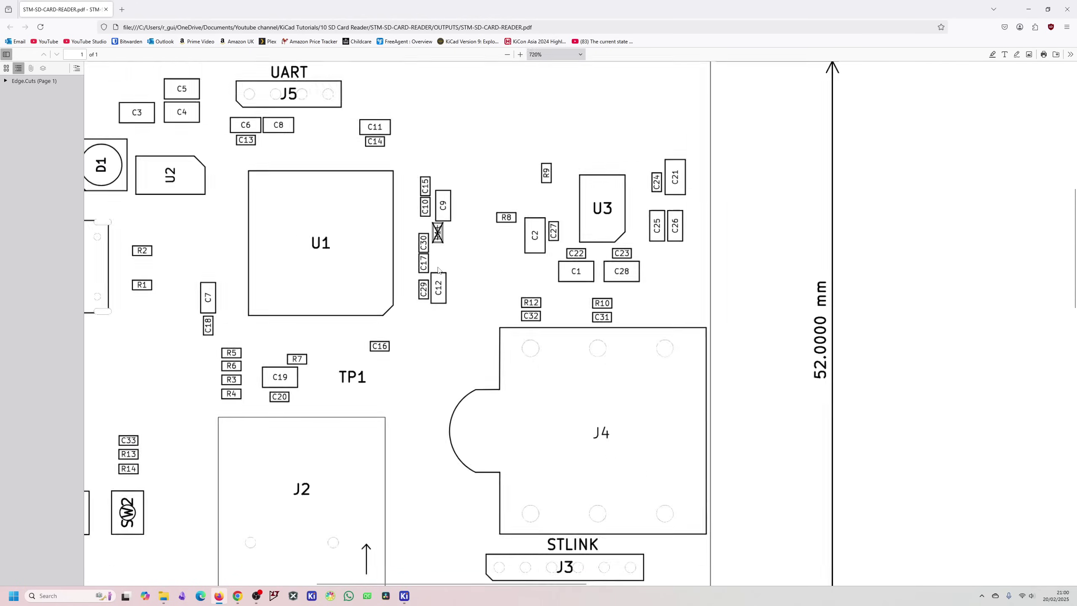
pyautogui.hotkey('ctrl', 'w')
pyautogui.click(326, 431)
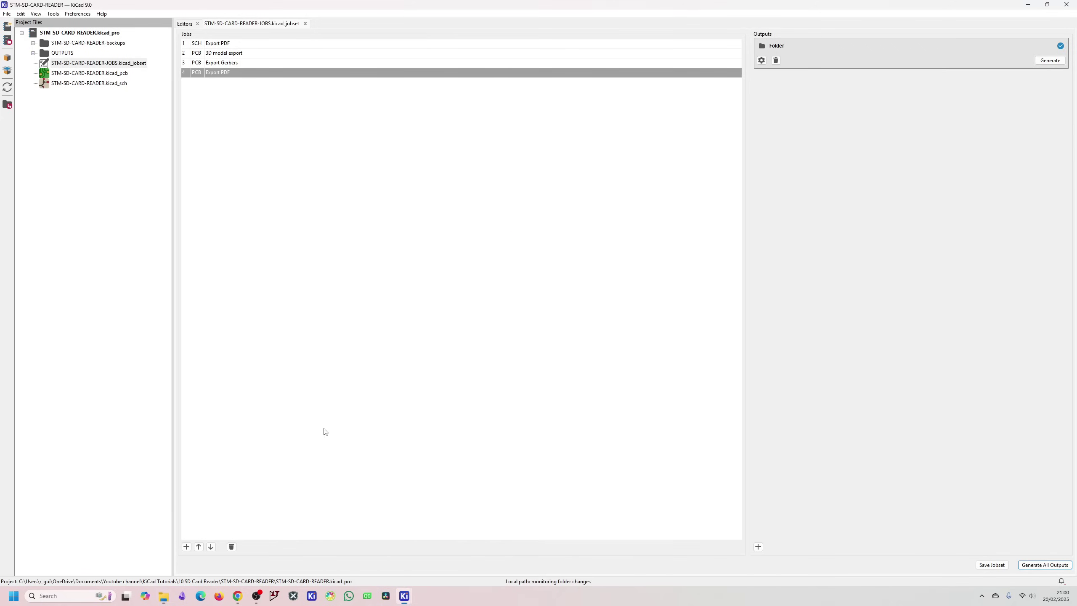
# Add a Schematic: Generate Bill of Materials job using the ee-preset view preset.
pyautogui.click(186, 547)
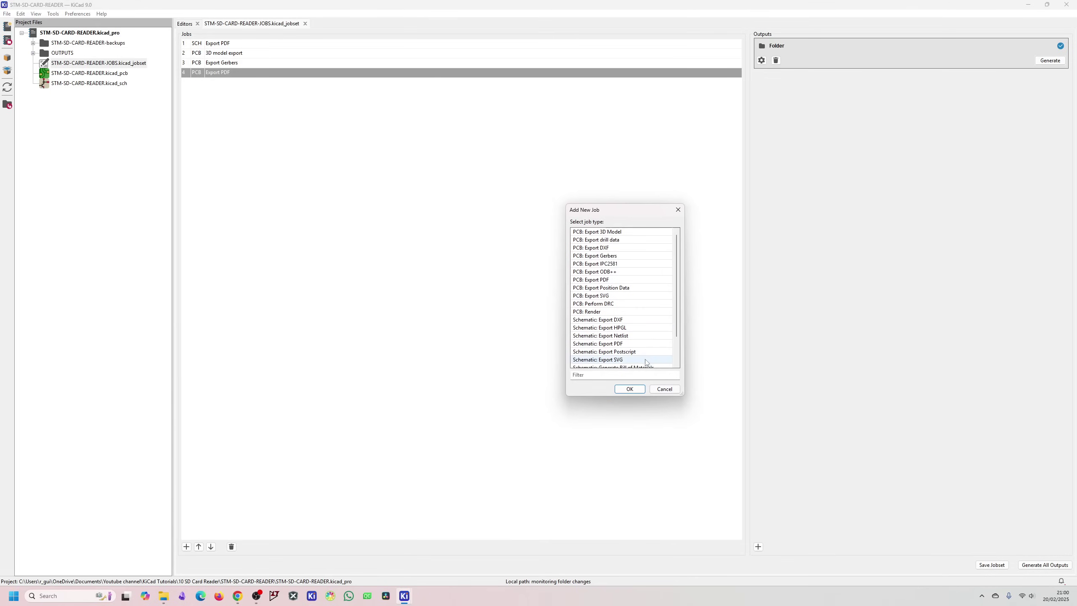
pyautogui.scroll(-3, 617, 339)
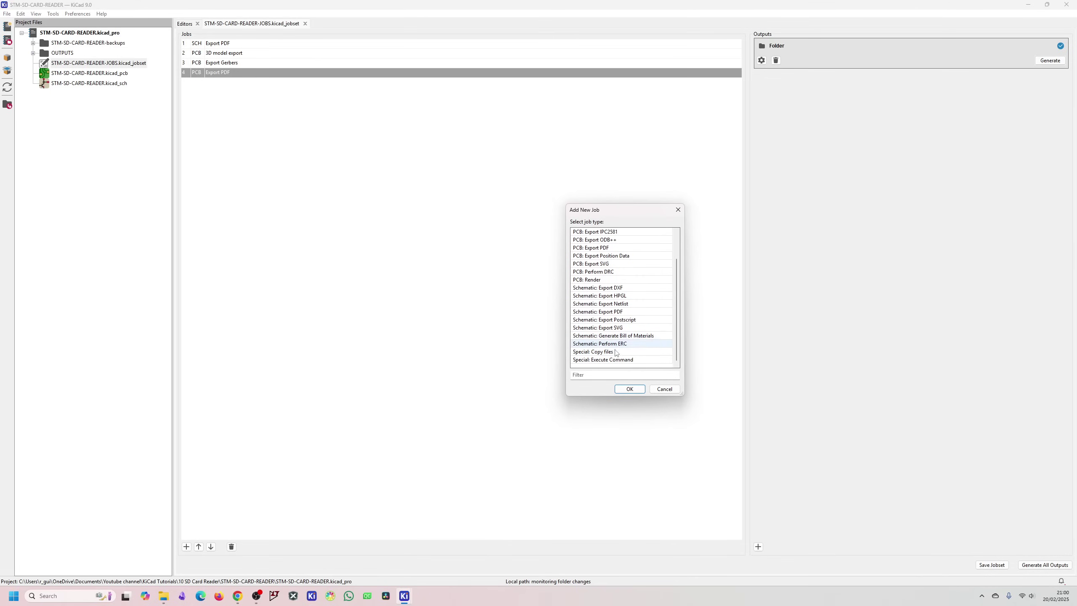
pyautogui.click(622, 337)
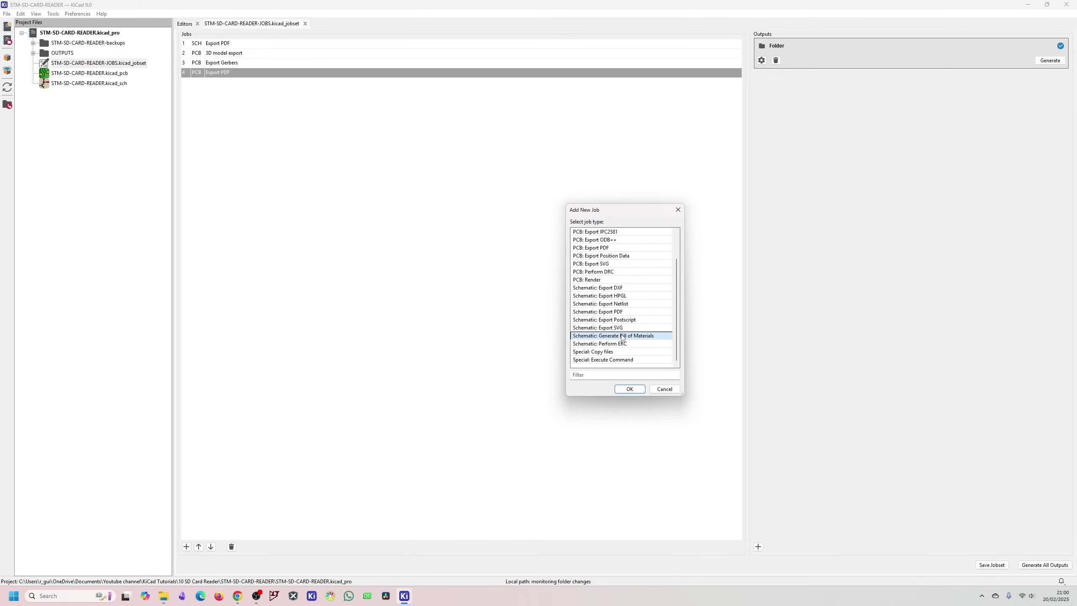
pyautogui.click(624, 389)
pyautogui.click(216, 483)
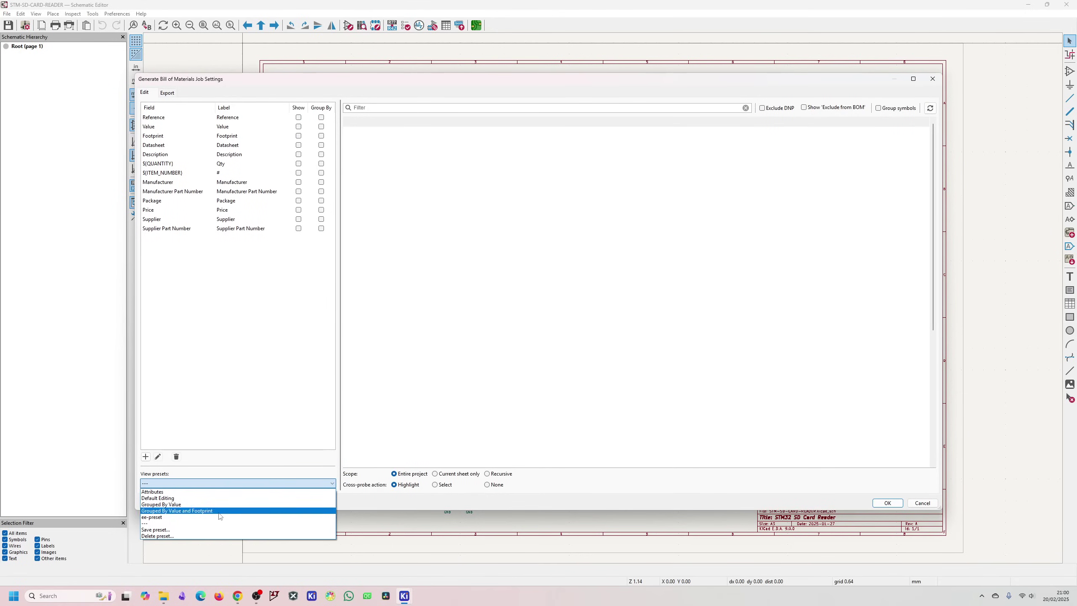
pyautogui.click(207, 524)
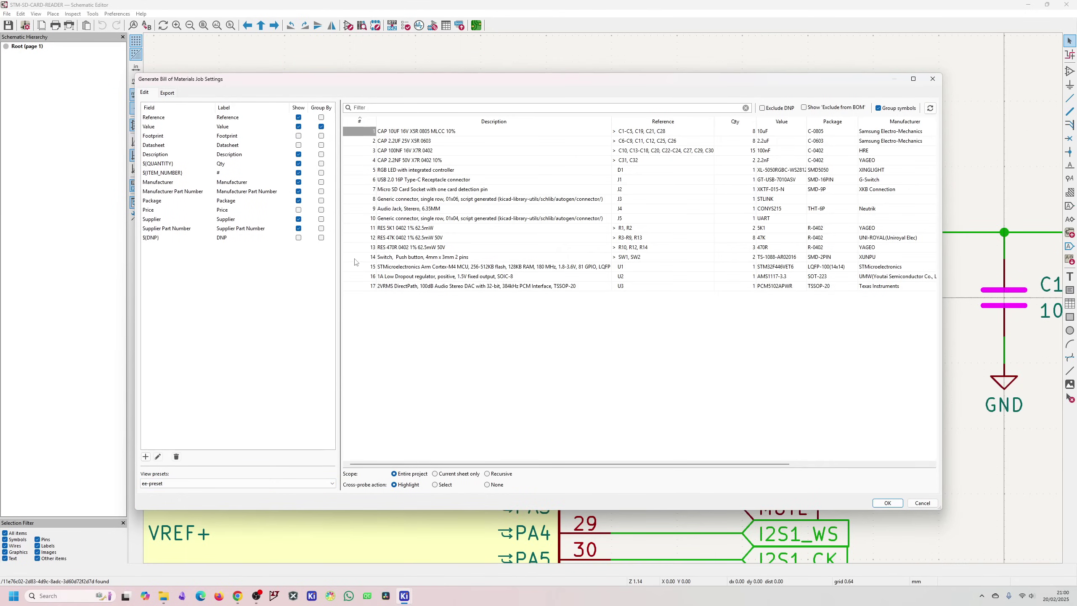
pyautogui.click(887, 503)
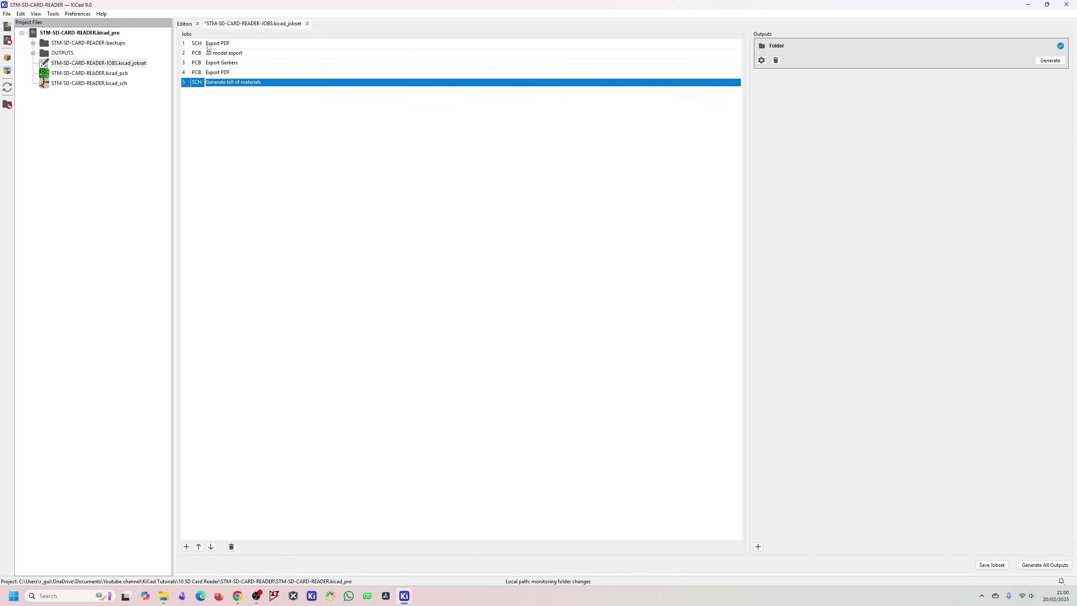
# Save the jobset and generate all outputs twice, moving the Explorer window aside.
pyautogui.click(987, 565)
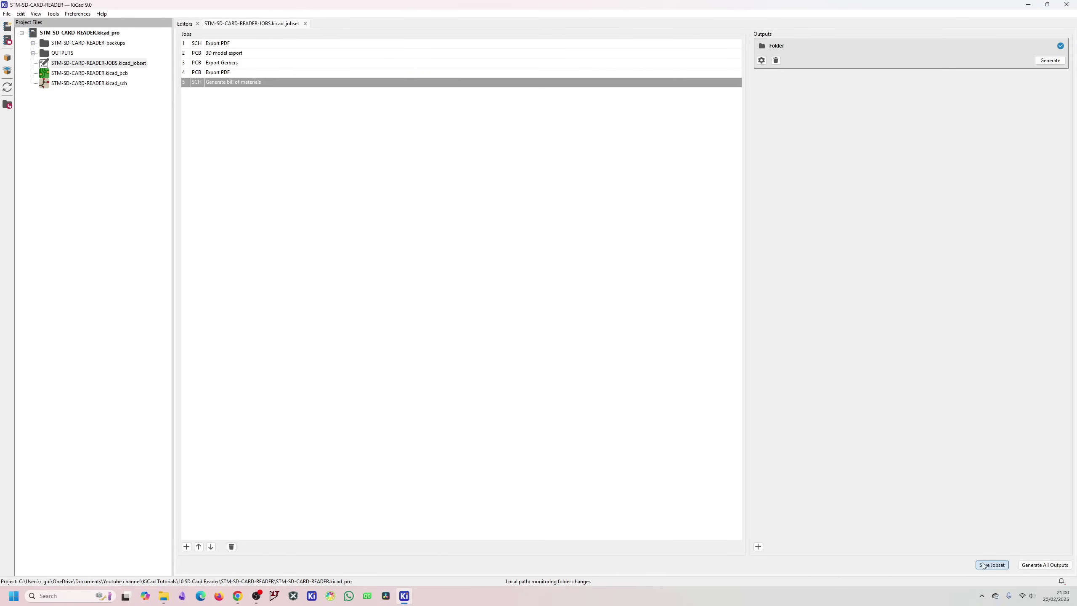
pyautogui.click(1043, 564)
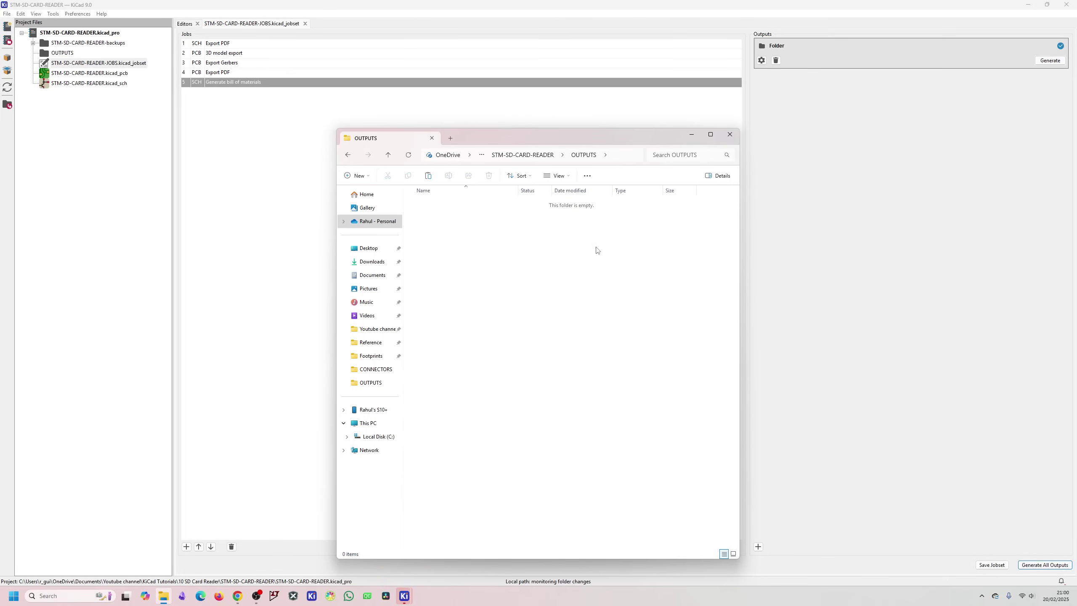
pyautogui.moveTo(508, 138); pyautogui.dragTo(261, 110)
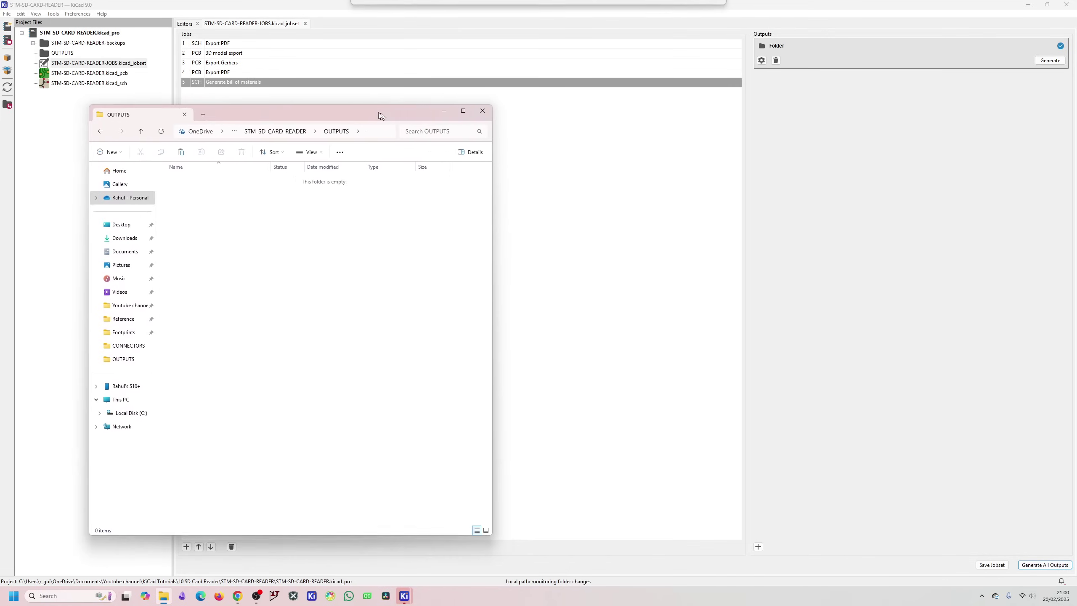
pyautogui.click(991, 565)
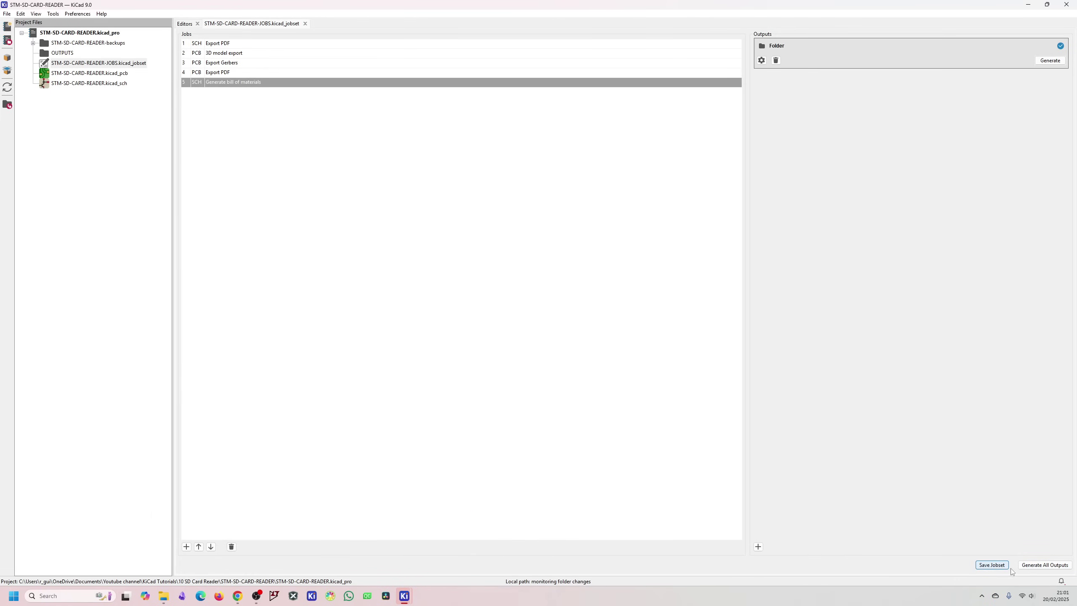
pyautogui.click(1045, 565)
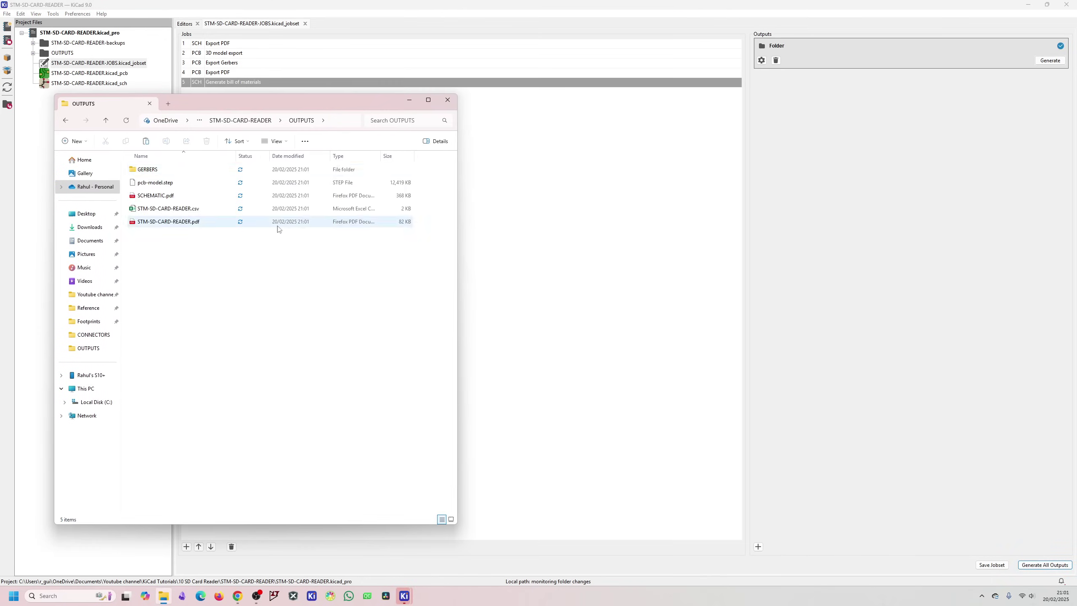
# Check the GERBERS folder and the SCHEMATIC.pdf output in OUTPUTS.
pyautogui.doubleClick(148, 169)
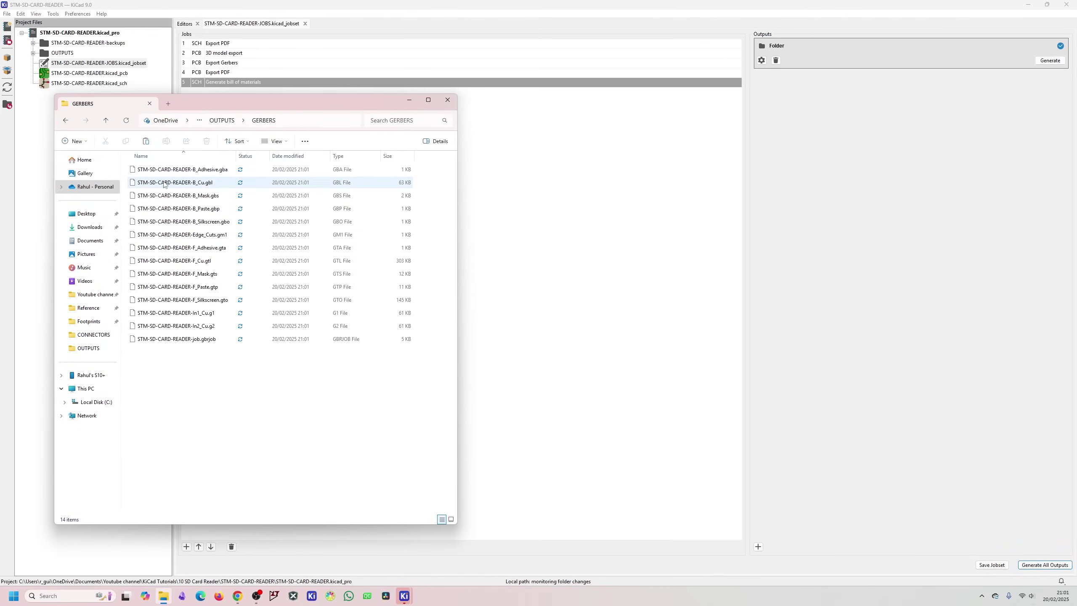
pyautogui.hotkey('alt', 'Left')
pyautogui.click(157, 182)
pyautogui.doubleClick(170, 196)
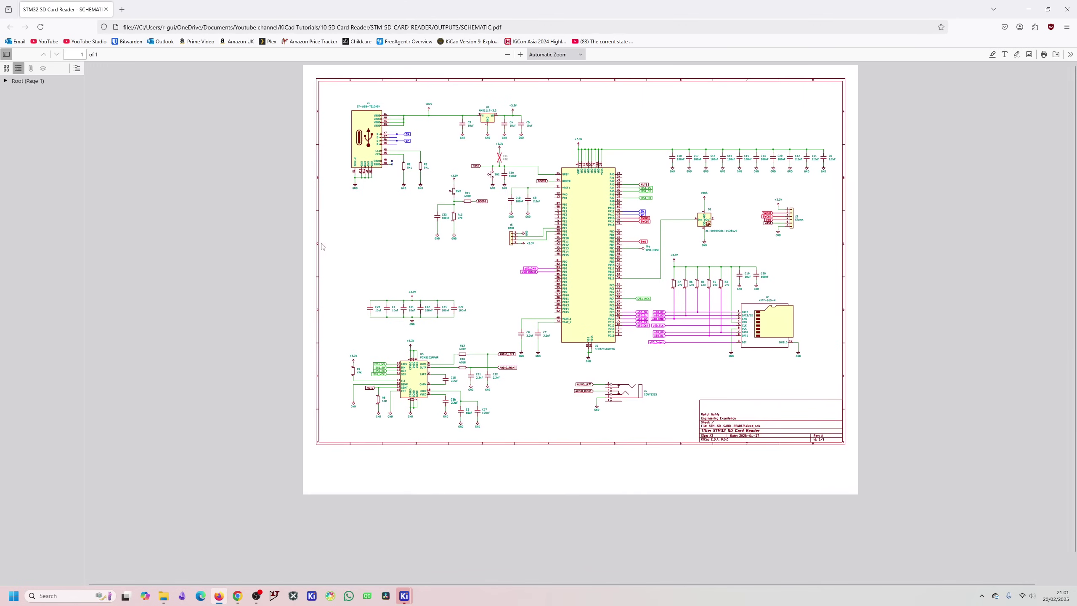
pyautogui.hotkey('ctrl', 'w')
# Split the BOM csv into columns in the spreadsheet, close it, and open STM-SD-CARD-READER.pdf.
pyautogui.doubleClick(178, 209)
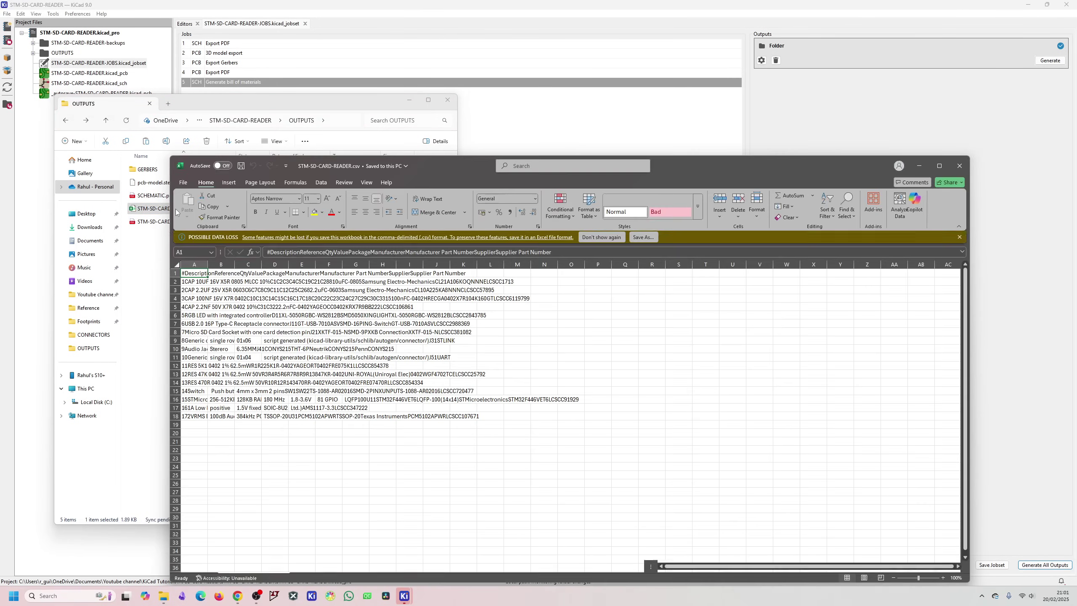
pyautogui.click(321, 182)
pyautogui.click(669, 206)
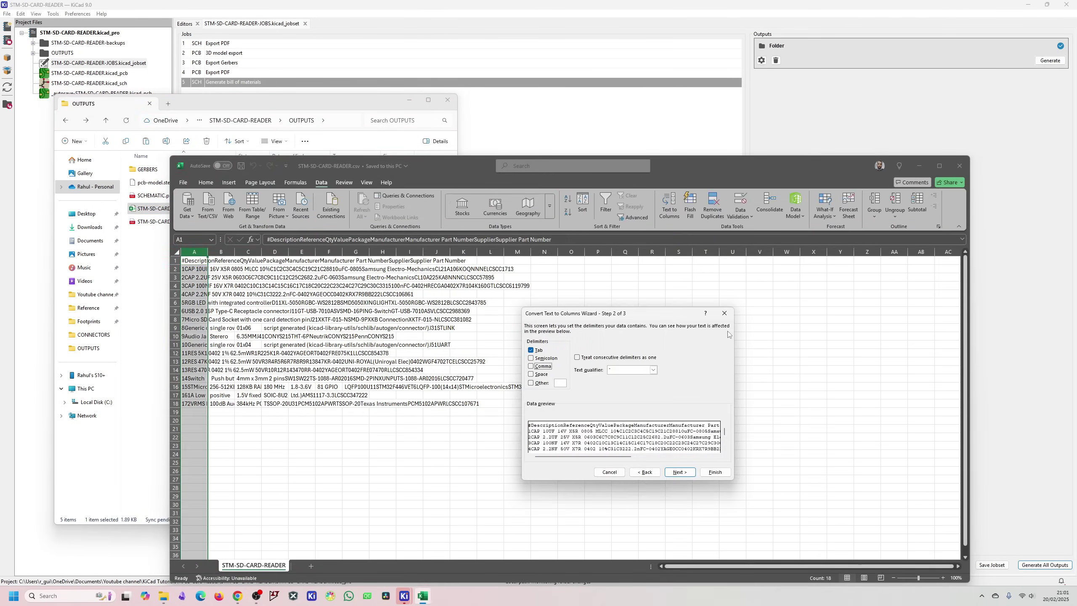
pyautogui.click(730, 318)
pyautogui.click(959, 166)
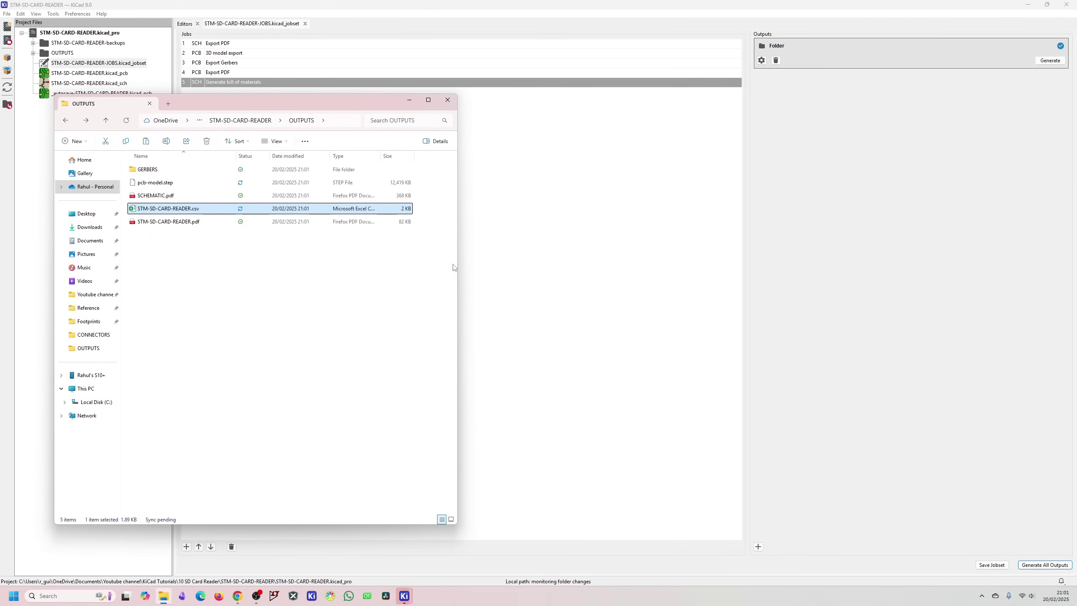
pyautogui.doubleClick(163, 221)
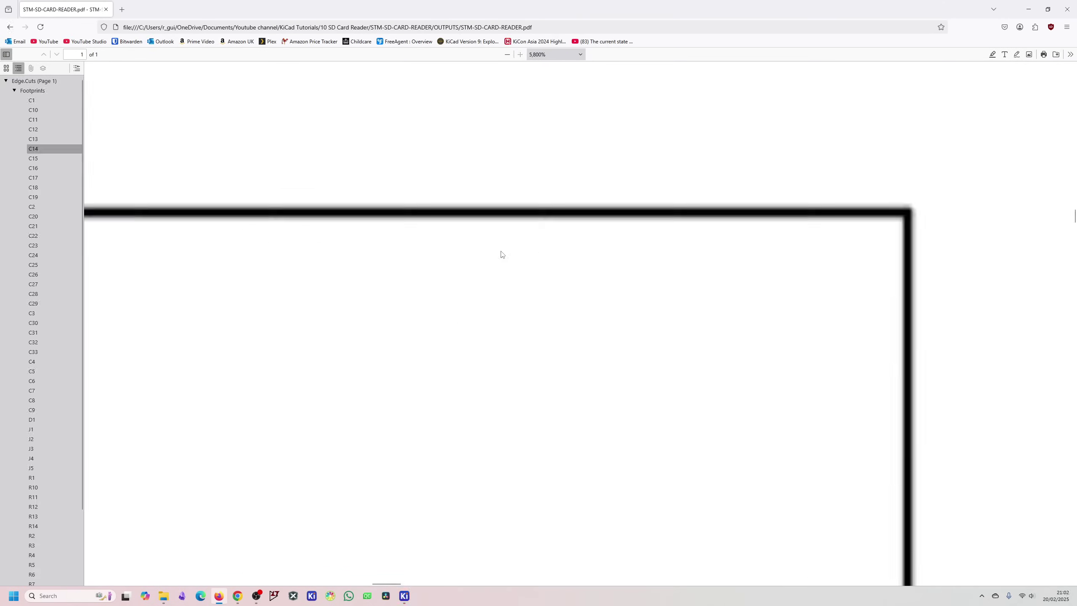
# Jump to footprints J5, D1, C30 and C25 in the board PDF, then close it.
pyautogui.keyDown('ctrl'); pyautogui.scroll(-3, 500, 252); pyautogui.keyUp('ctrl')
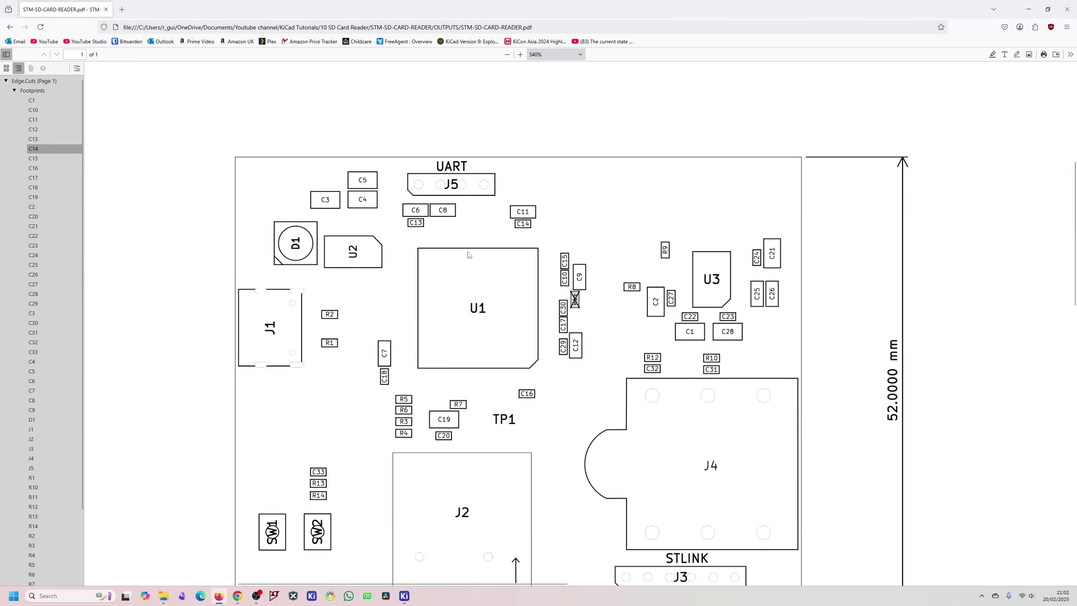
pyautogui.keyDown('ctrl'); pyautogui.scroll(1, 446, 253); pyautogui.keyUp('ctrl')
pyautogui.scroll(-2, 47, 233)
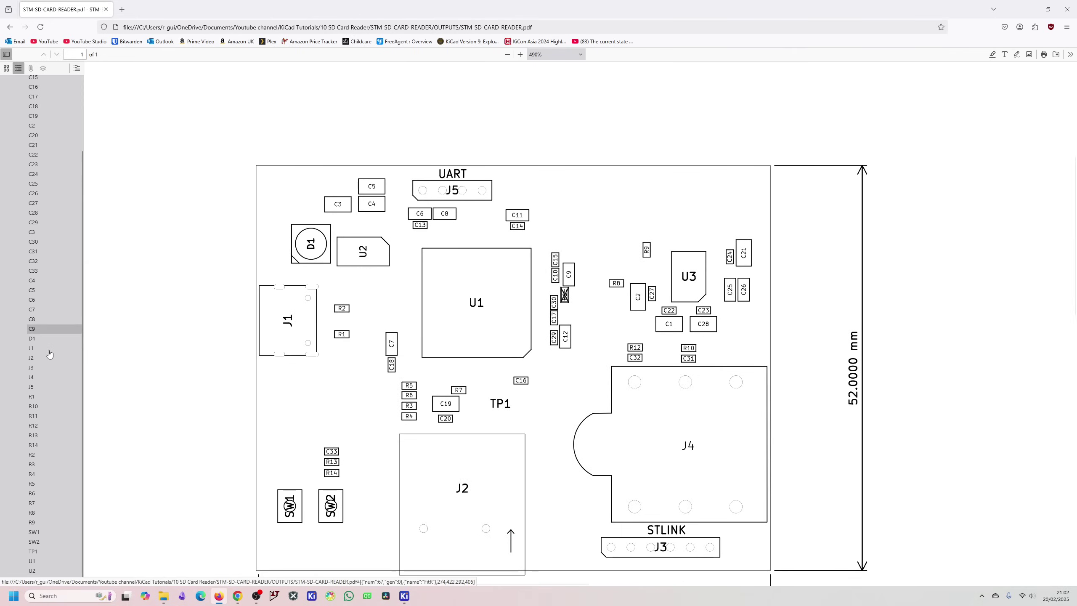
pyautogui.click(47, 387)
pyautogui.click(46, 338)
pyautogui.click(49, 242)
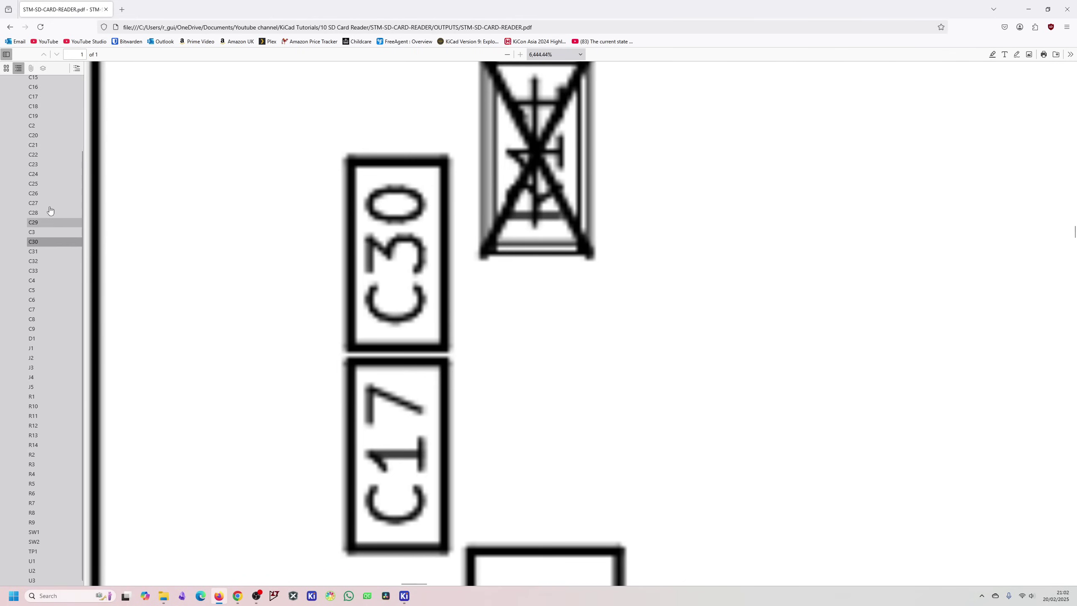
pyautogui.click(43, 184)
pyautogui.hotkey('ctrl', 'w')
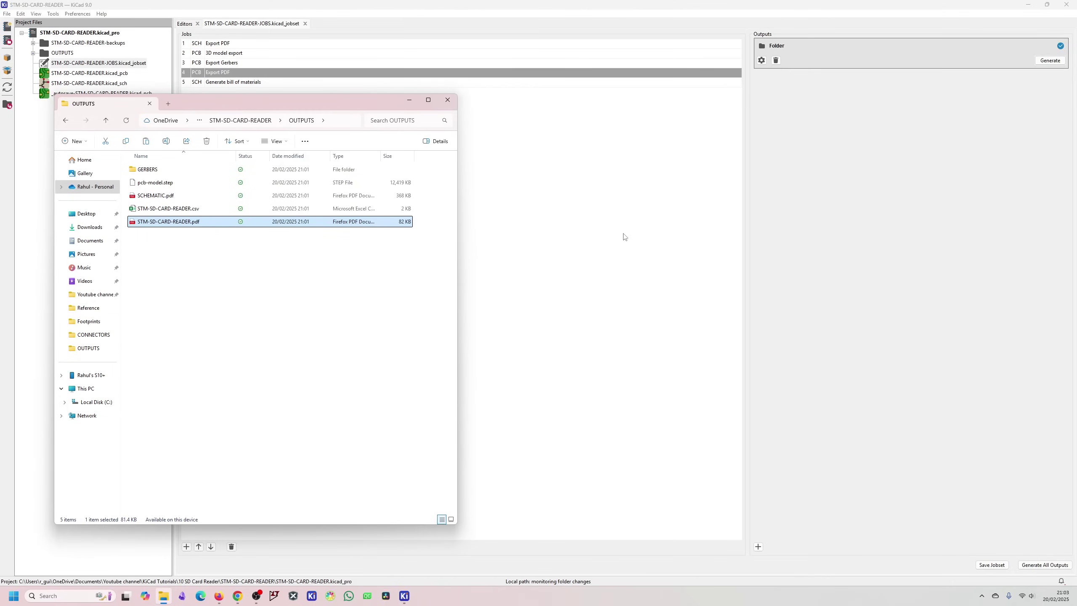
# Minimize the OUTPUTS folder and switch back to the KiCad 9.0 release notes in Chrome.
pyautogui.click(415, 98)
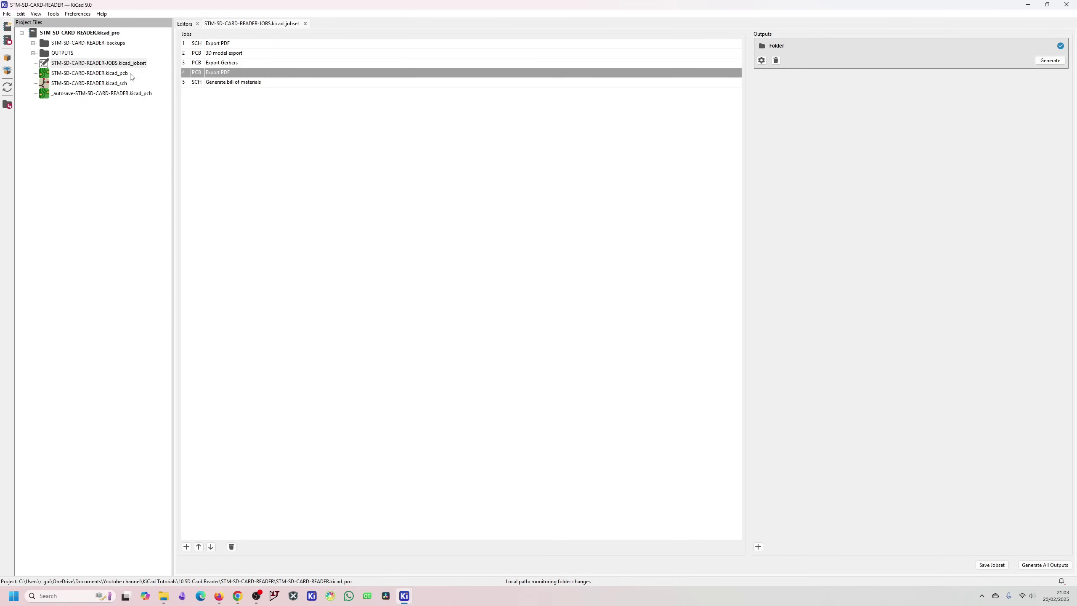
pyautogui.hotkey('alt', 'Tab')
pyautogui.scroll(3, 276, 389)
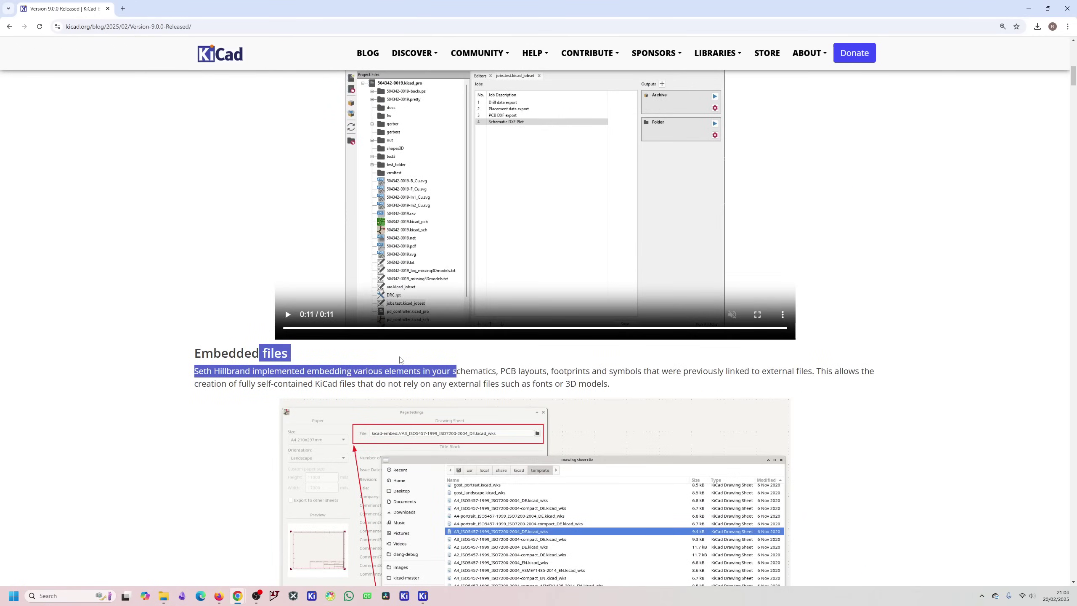
# Read down from Embedded files to the Bezier curve tool section, then return to KiCad.
pyautogui.scroll(-5, 399, 380)
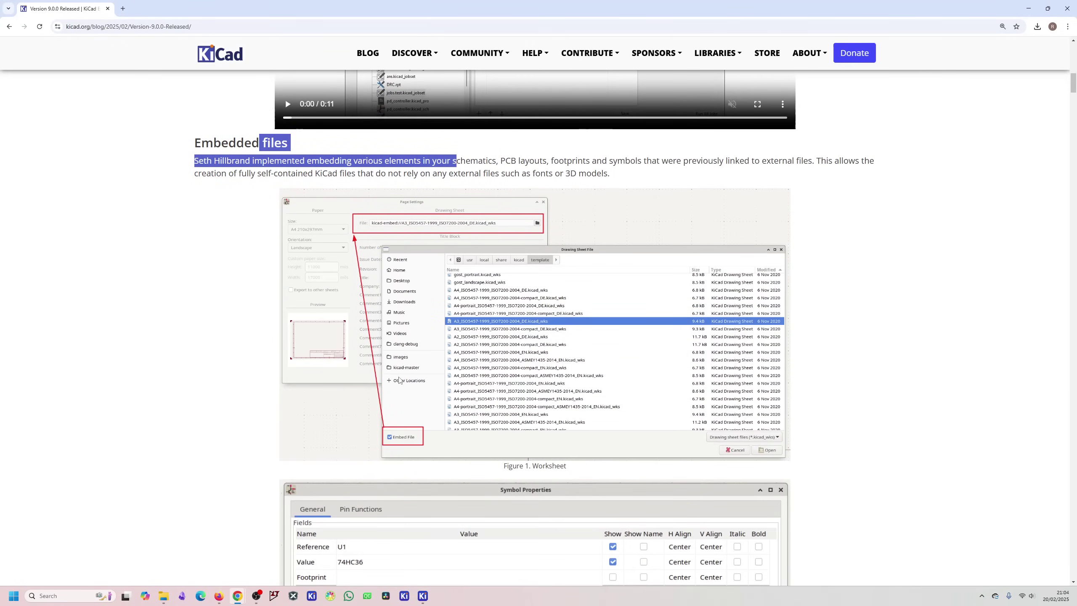
pyautogui.click(235, 198)
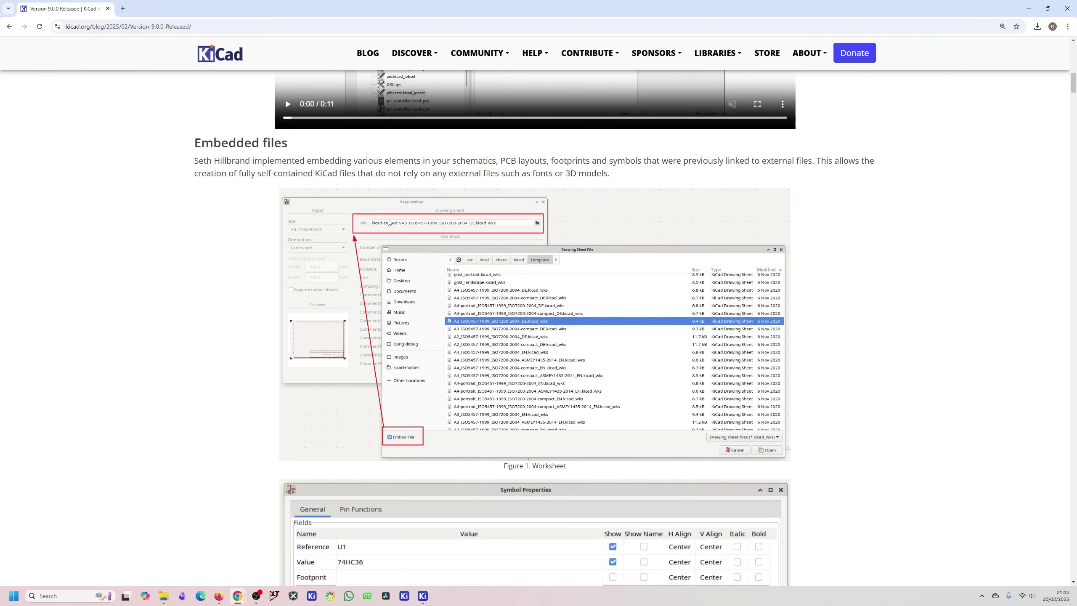
pyautogui.scroll(-1, 439, 329)
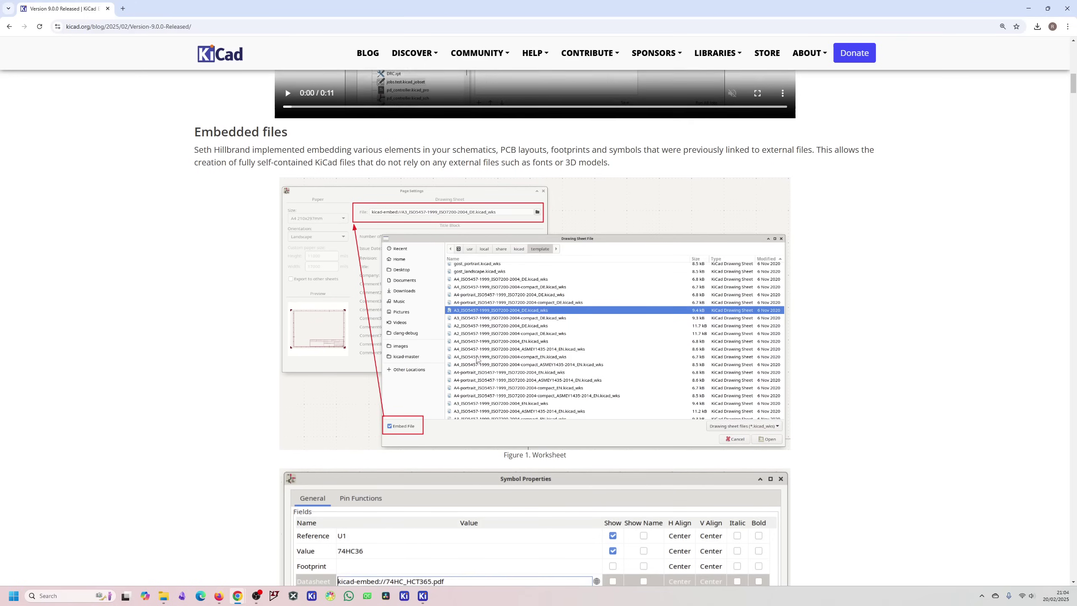
pyautogui.scroll(-2, 479, 360)
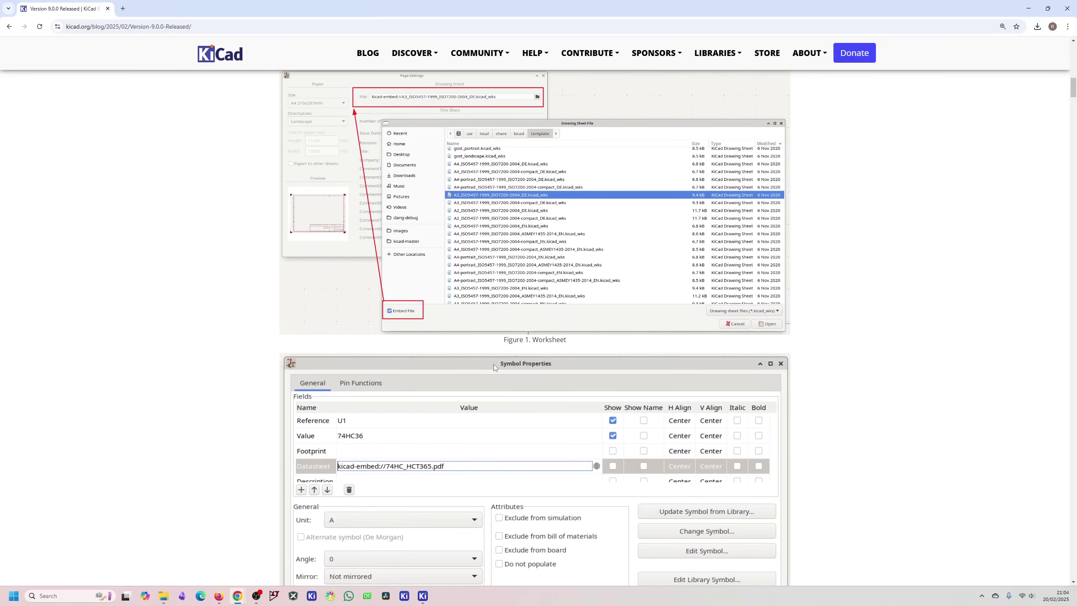
pyautogui.scroll(-6, 493, 363)
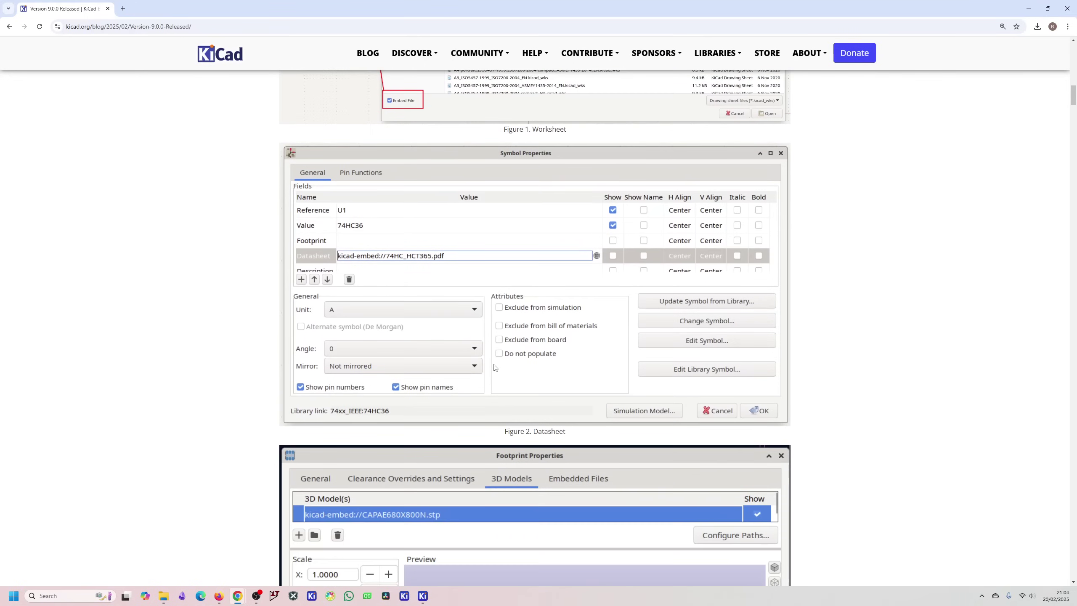
pyautogui.scroll(-5, 493, 367)
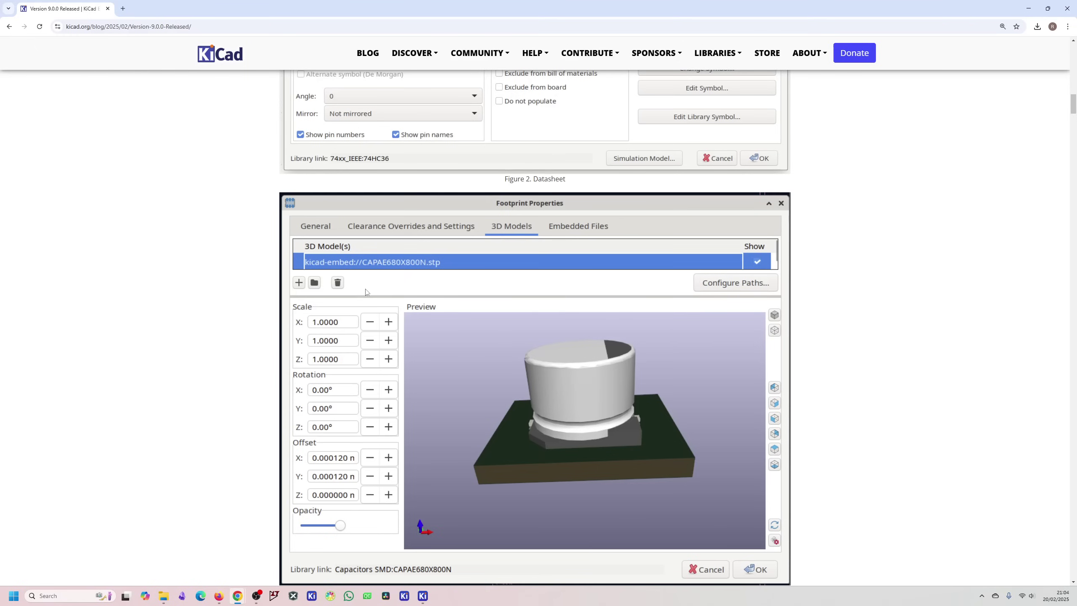
pyautogui.scroll(-15, 372, 323)
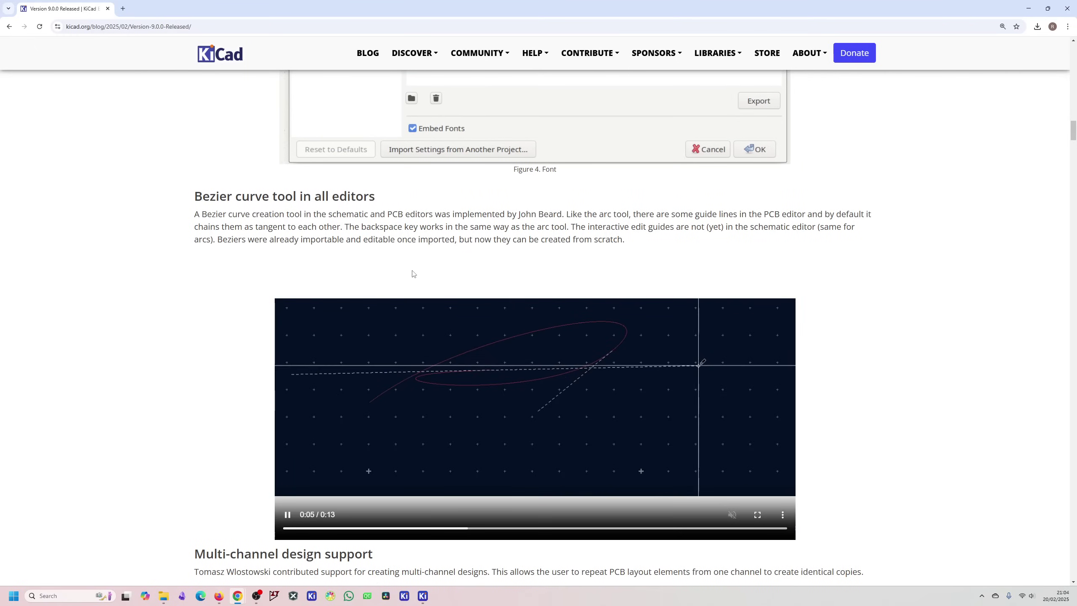
pyautogui.click(423, 595)
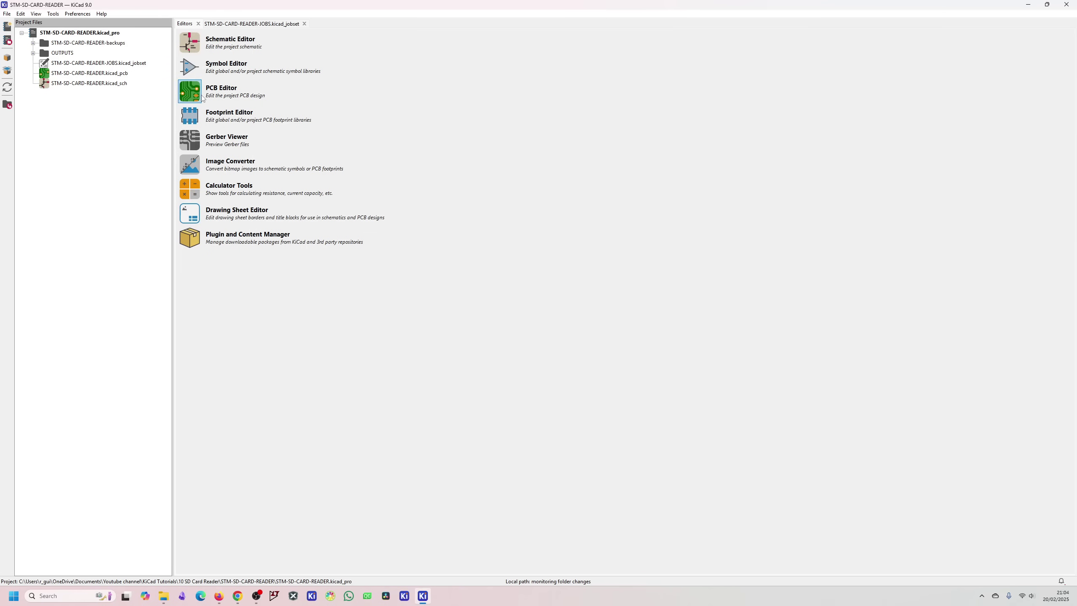
# Close the editors without saving, then reopen the STM-SD-CARD-READER board in the PCB Editor.
pyautogui.hotkey('ctrl', 'p')
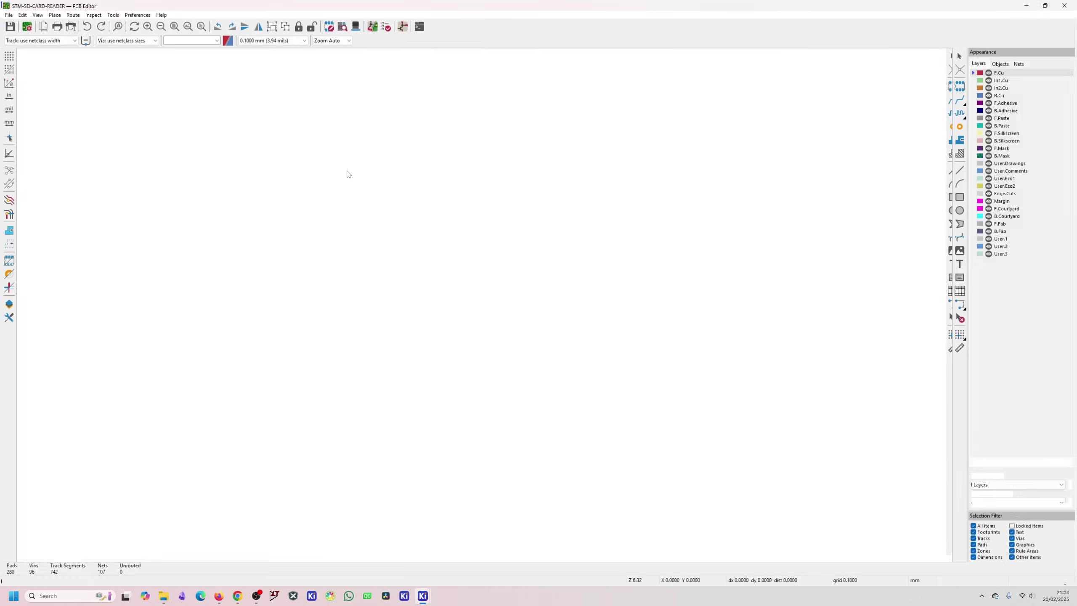
pyautogui.scroll(-3, 414, 315)
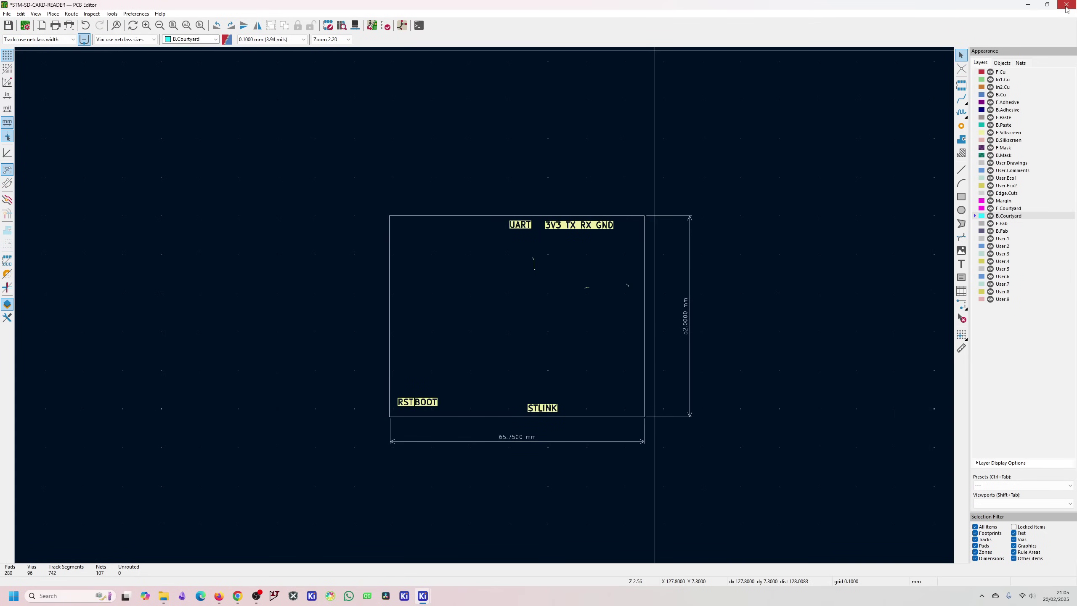
pyautogui.click(1065, 5)
pyautogui.click(553, 309)
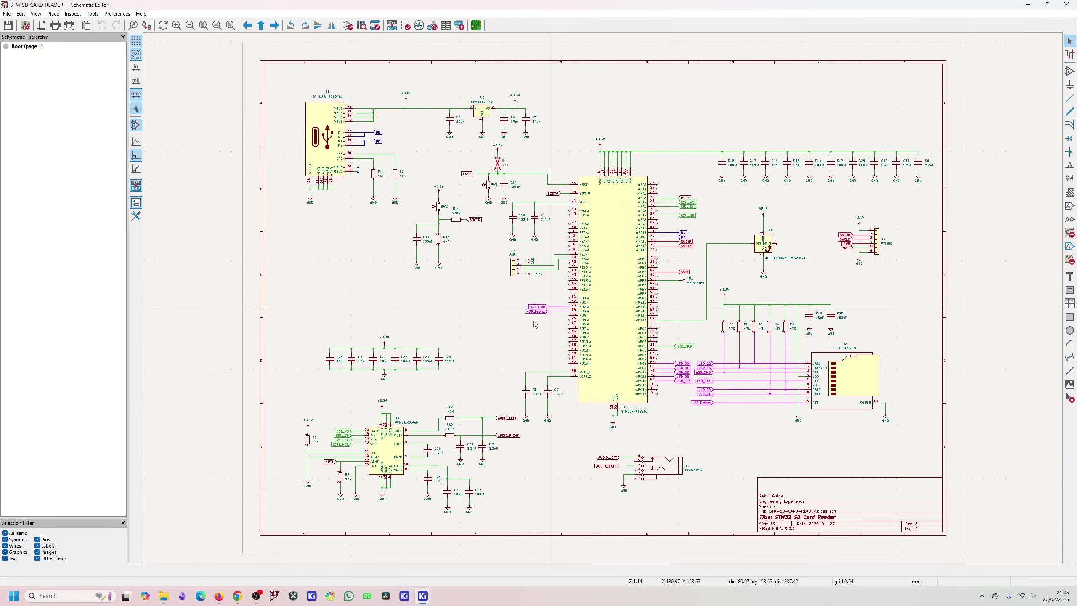
pyautogui.click(1066, 4)
pyautogui.click(1072, 4)
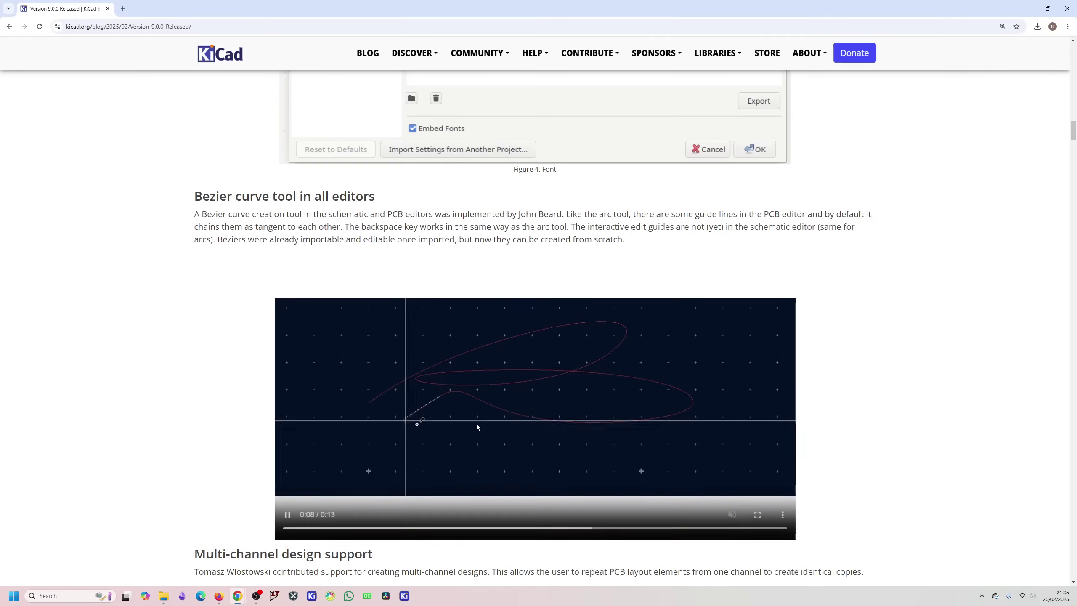
pyautogui.click(404, 595)
pyautogui.hotkey('ctrl', 'p')
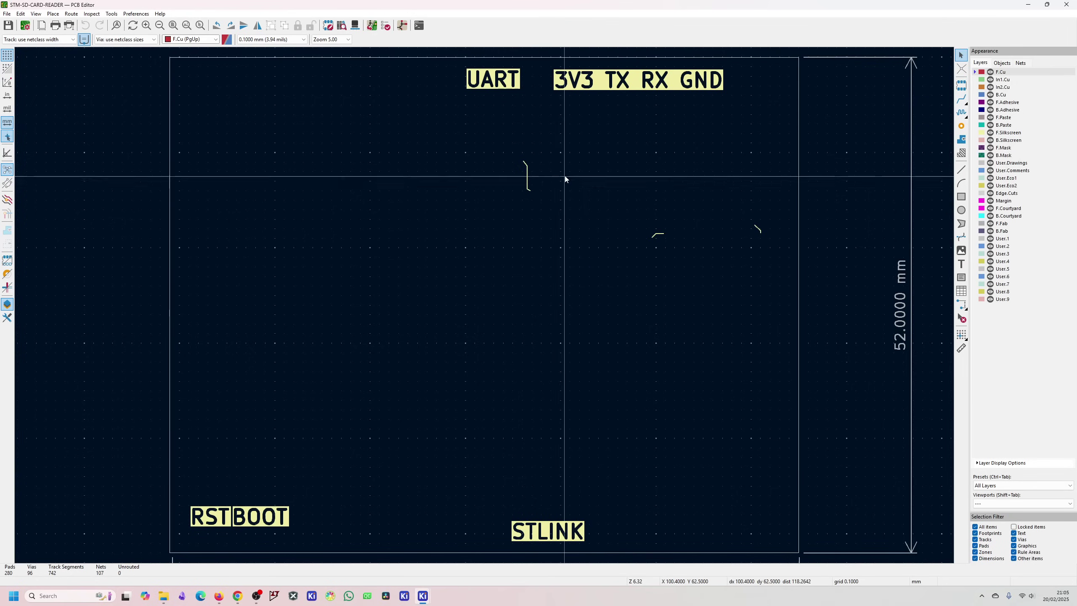
# Turn on front footprints, tracks, vias, pads and zones in Appearance > Objects.
pyautogui.click(1007, 63)
pyautogui.click(984, 141)
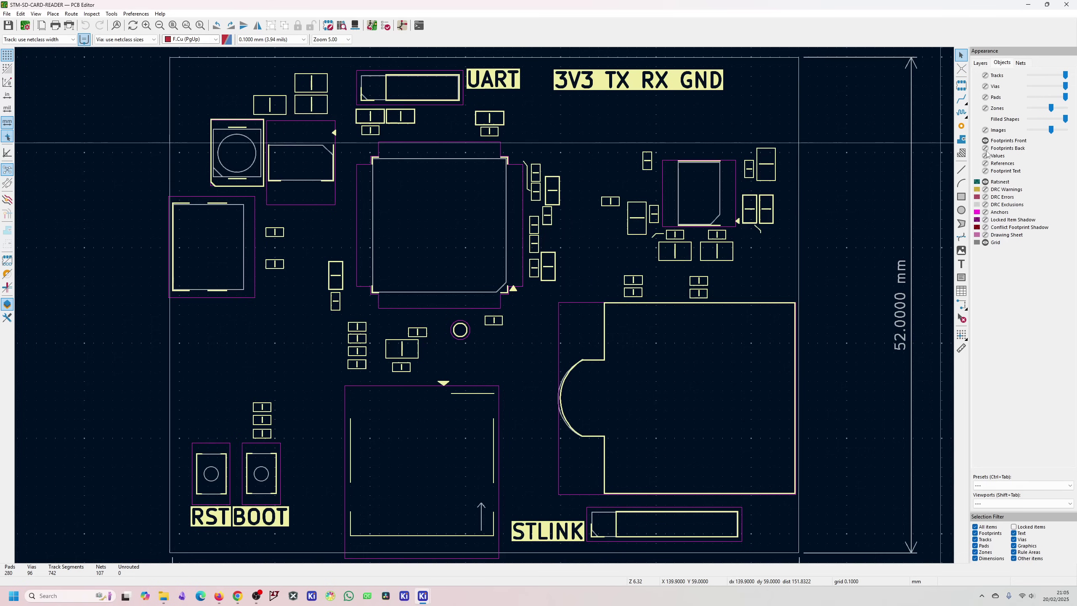
pyautogui.click(985, 75)
pyautogui.click(985, 86)
pyautogui.click(985, 97)
pyautogui.click(985, 109)
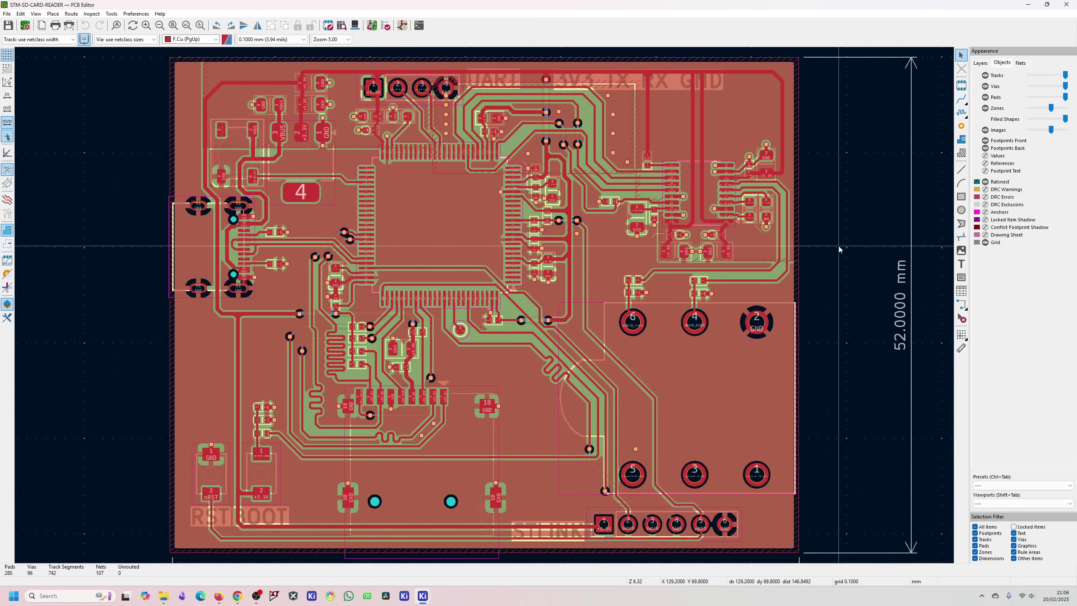
# Glance at footprint J4's properties and make Edge.Cuts the active layer.
pyautogui.click(980, 63)
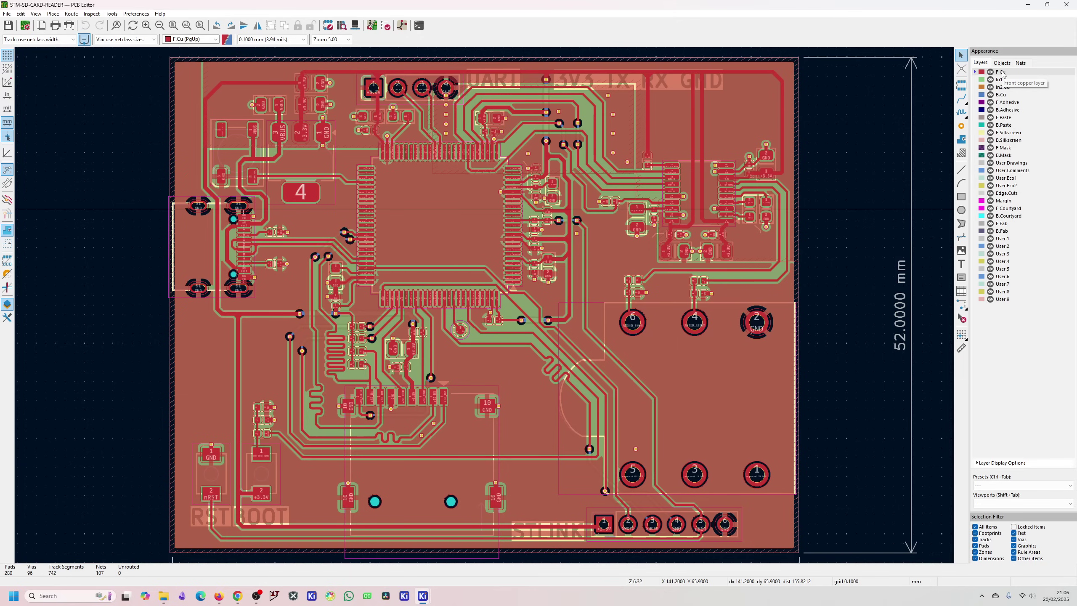
pyautogui.click(1001, 63)
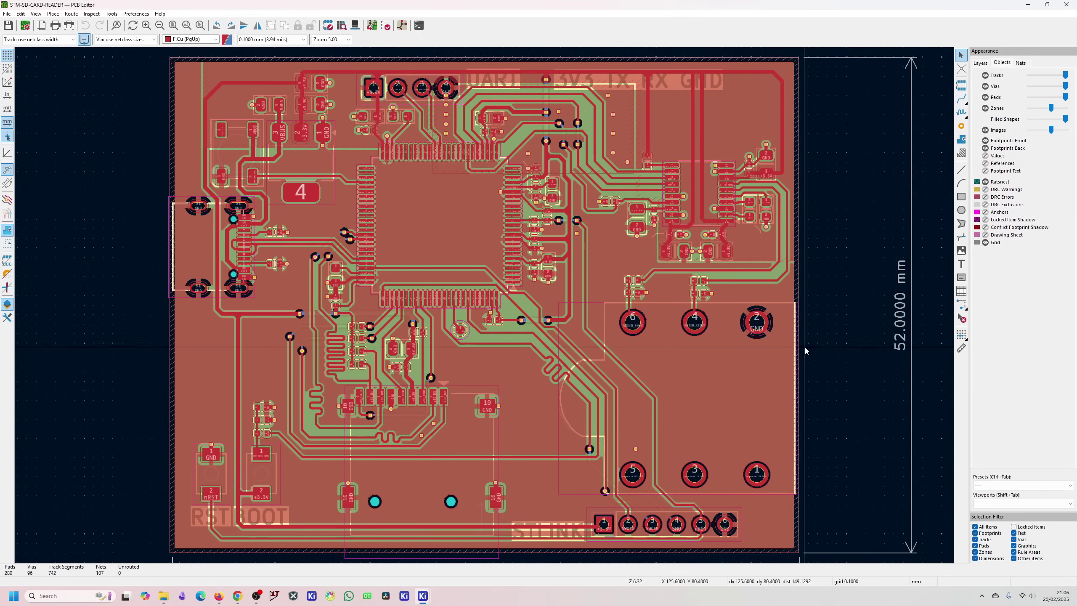
pyautogui.scroll(-1, 797, 355)
pyautogui.scroll(-1, 465, 309)
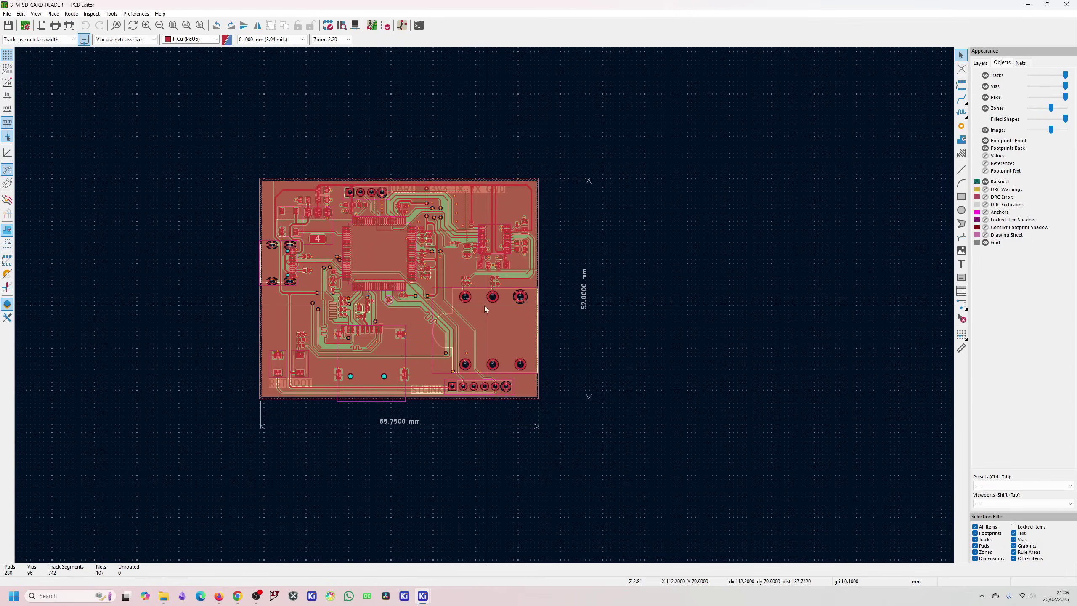
pyautogui.scroll(1, 493, 306)
pyautogui.doubleClick(523, 370)
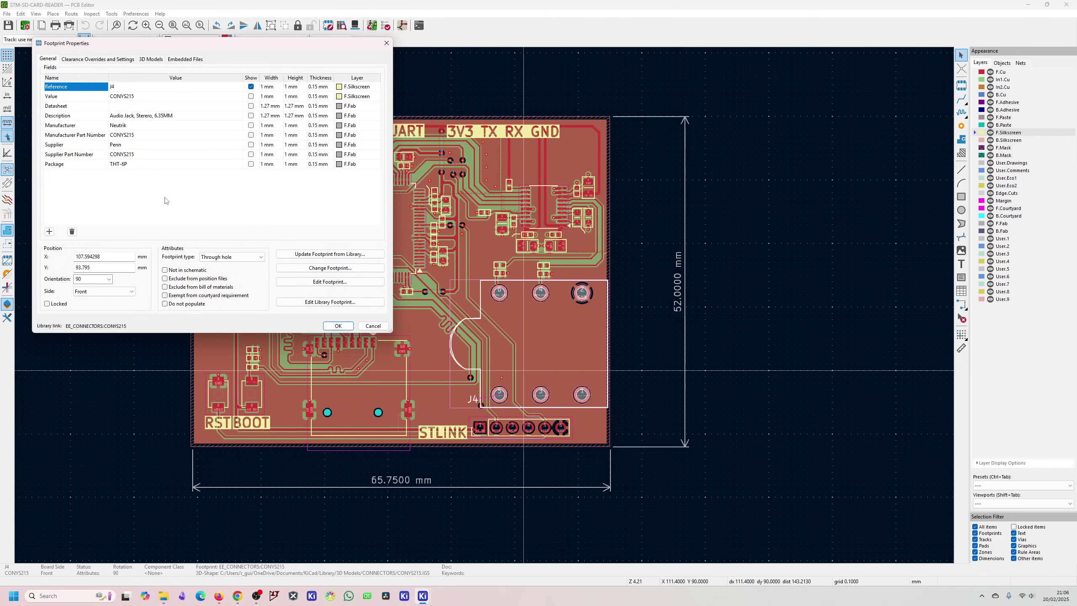
pyautogui.click(322, 282)
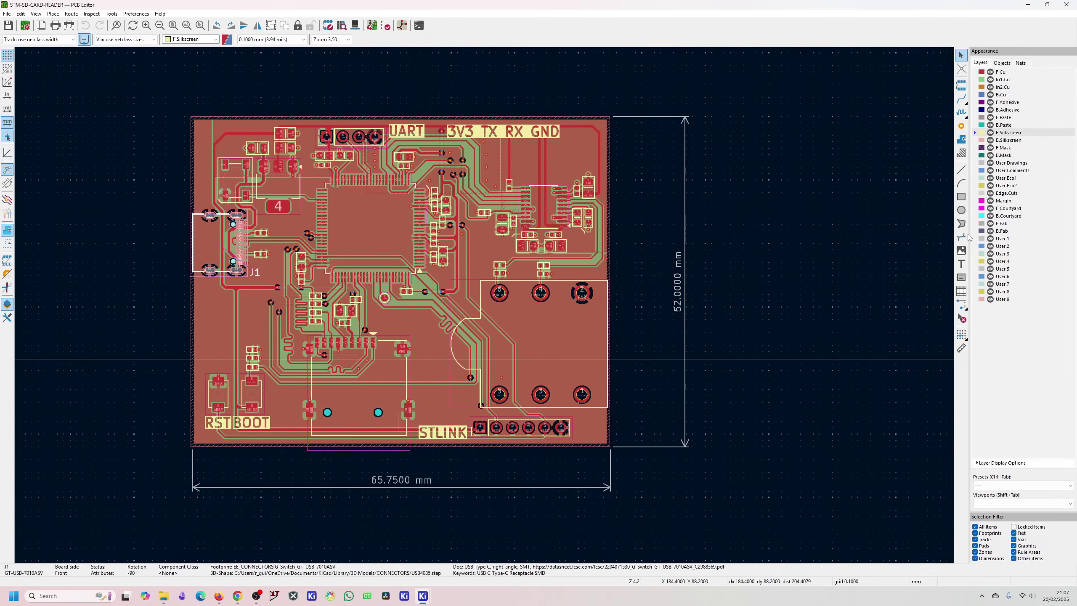
pyautogui.click(961, 236)
# Draw a trial Bezier curve loop on Edge.Cuts to the right of the board.
pyautogui.click(1002, 194)
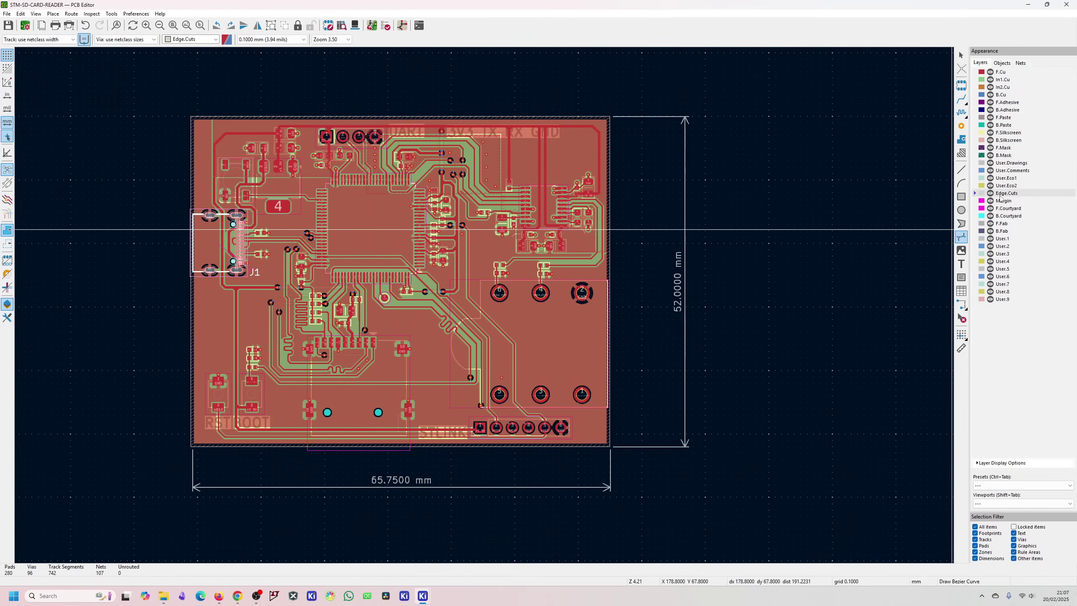
pyautogui.click(844, 253)
pyautogui.moveTo(792, 264); pyautogui.dragTo(810, 248)
pyautogui.press('Escape')
pyautogui.moveTo(596, 253); pyautogui.dragTo(486, 304, button='middle')
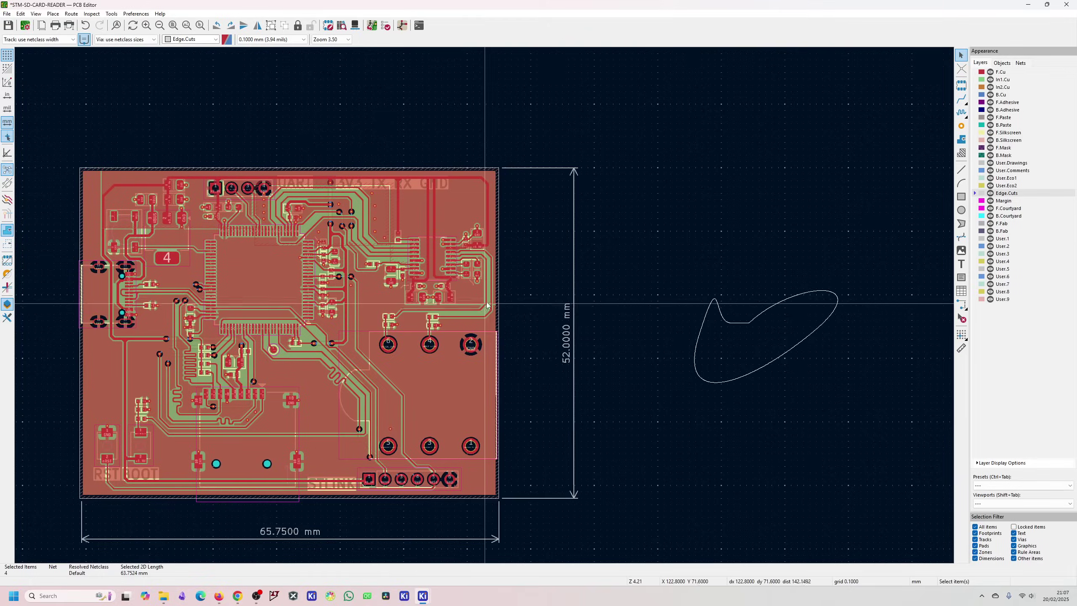
pyautogui.moveTo(690, 269); pyautogui.dragTo(854, 405)
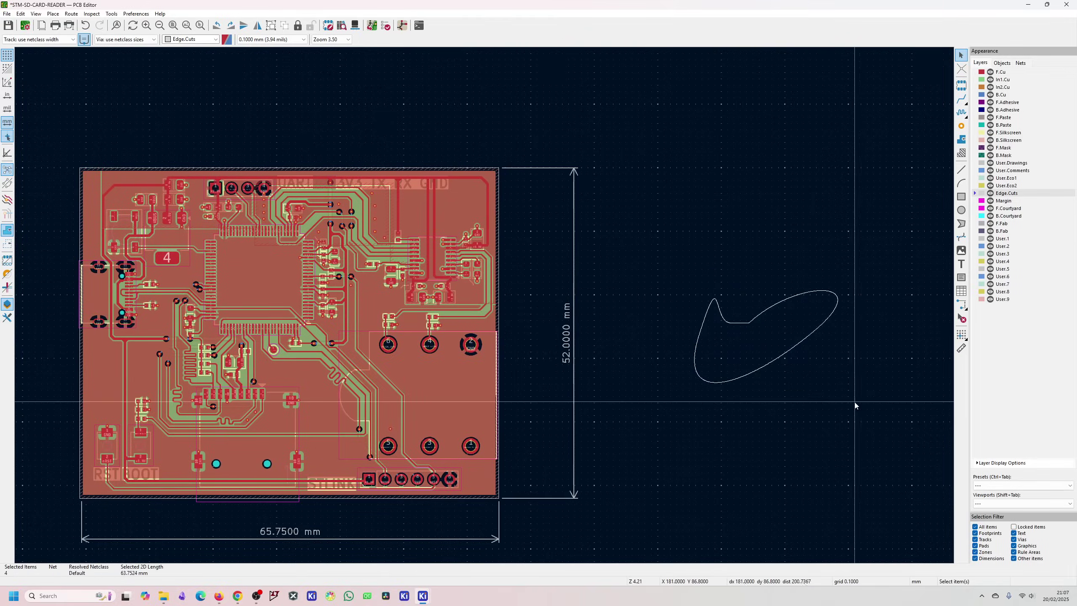
# Reshape the curve by its control handle and shared vertex, then delete the outline pieces.
pyautogui.scroll(5, 831, 339)
pyautogui.click(401, 228)
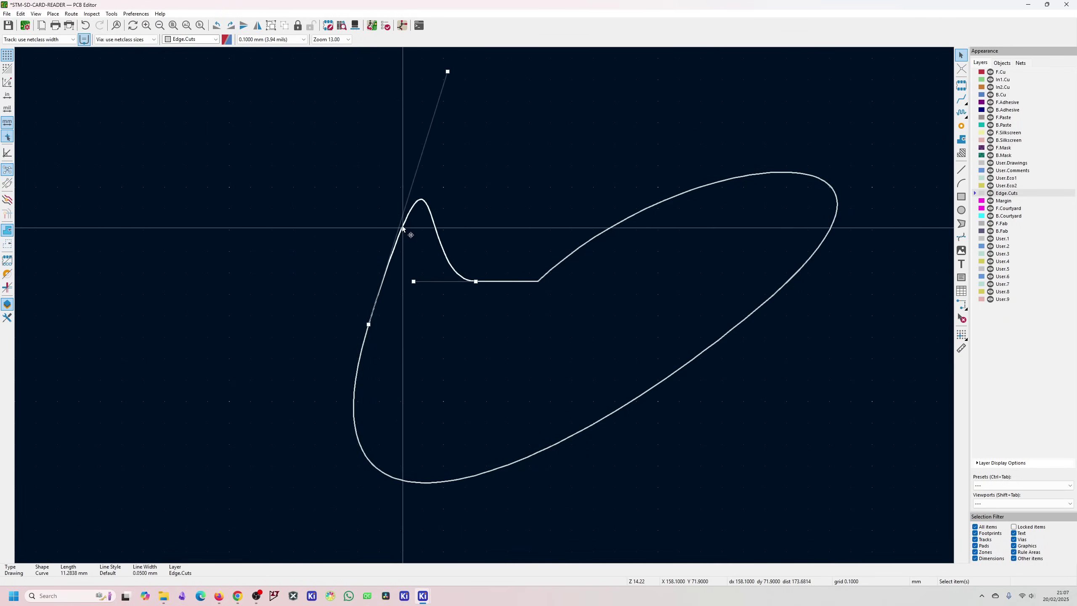
pyautogui.moveTo(447, 71); pyautogui.dragTo(300, 166)
pyautogui.scroll(-2, 344, 343)
pyautogui.moveTo(369, 324); pyautogui.dragTo(486, 264)
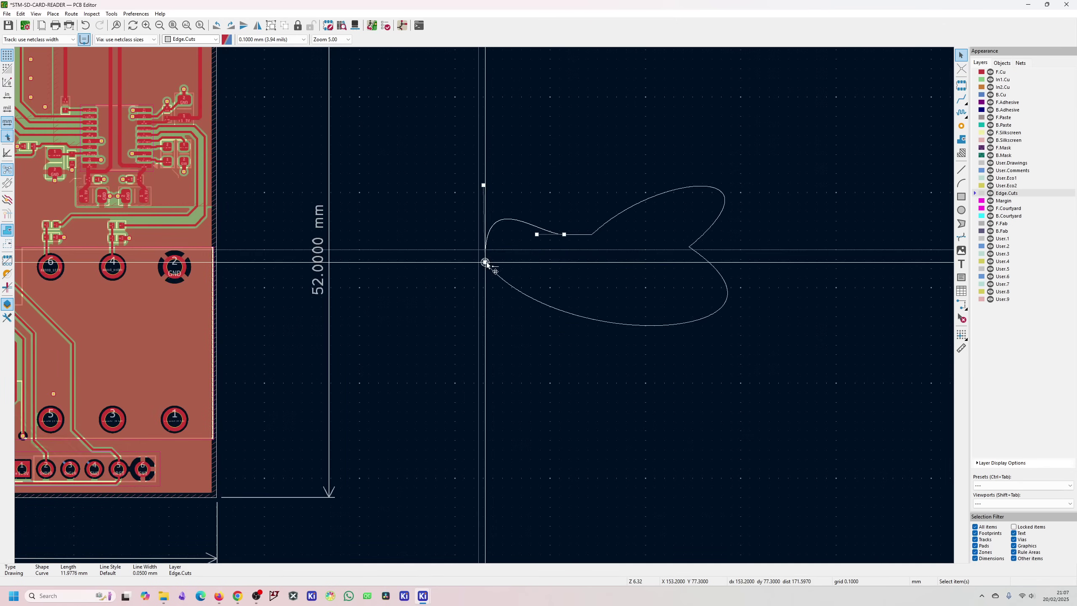
pyautogui.moveTo(444, 147); pyautogui.dragTo(841, 404)
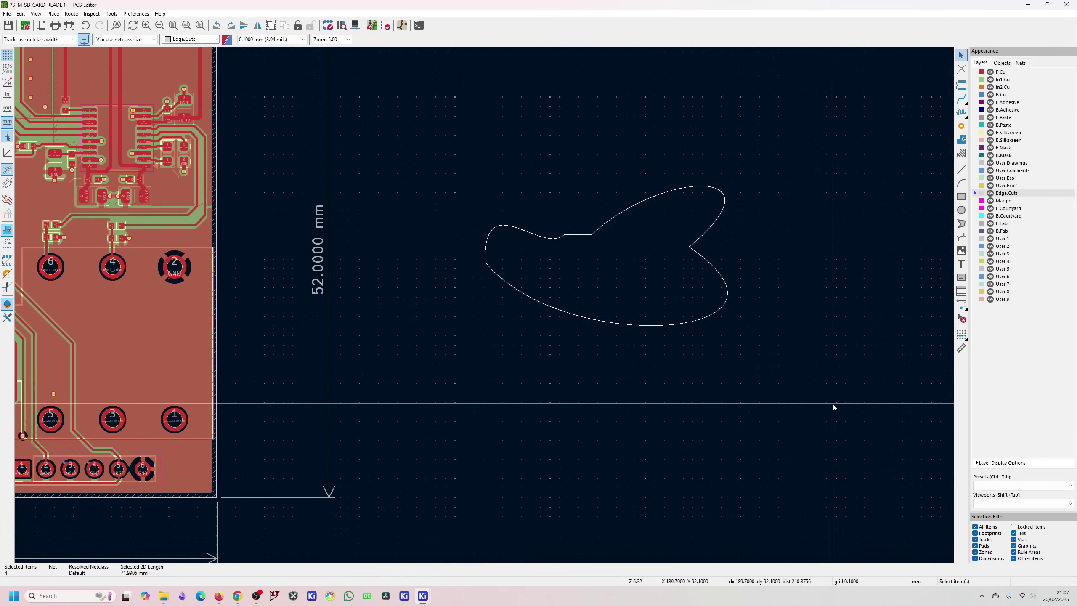
pyautogui.press('Delete')
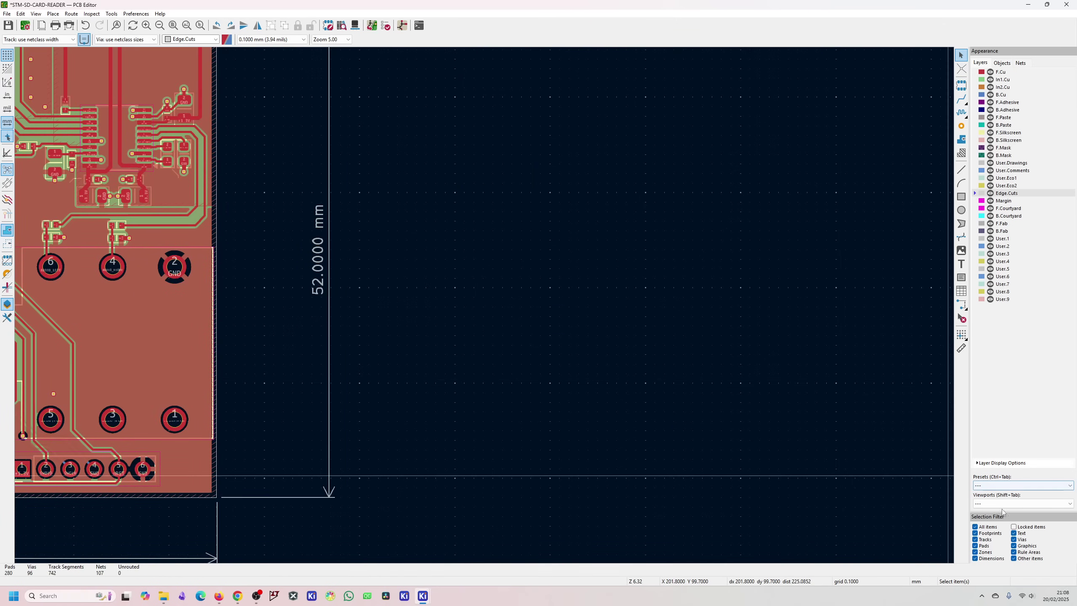
# Skim the Multi-channel and Component classes release notes, then go back to the PCB Editor.
pyautogui.hotkey('alt', 'Tab')
pyautogui.scroll(3, 678, 477)
pyautogui.scroll(-2, 678, 477)
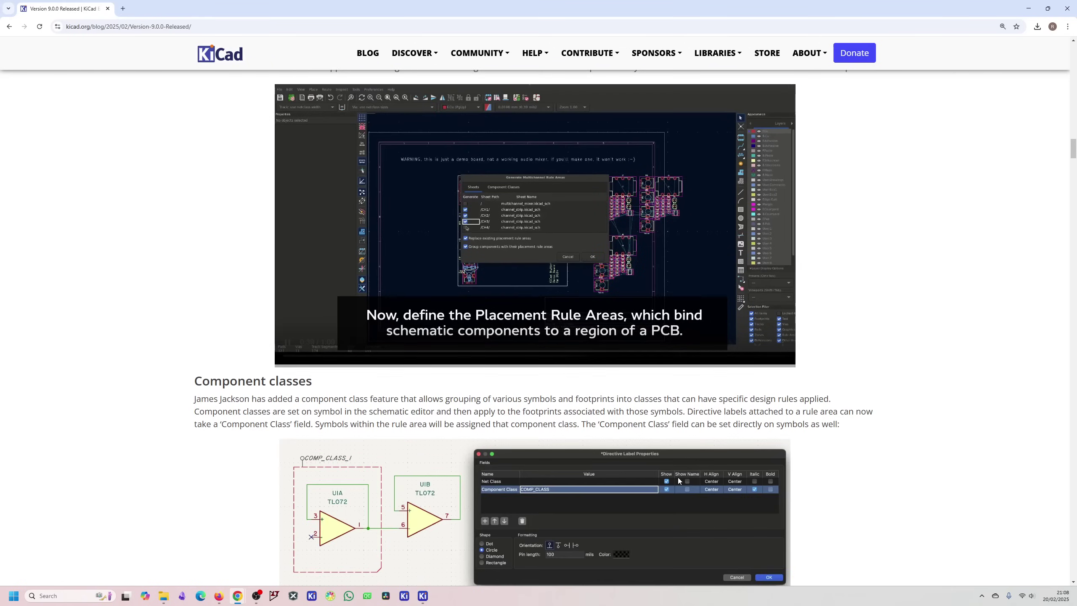
pyautogui.scroll(2, 678, 477)
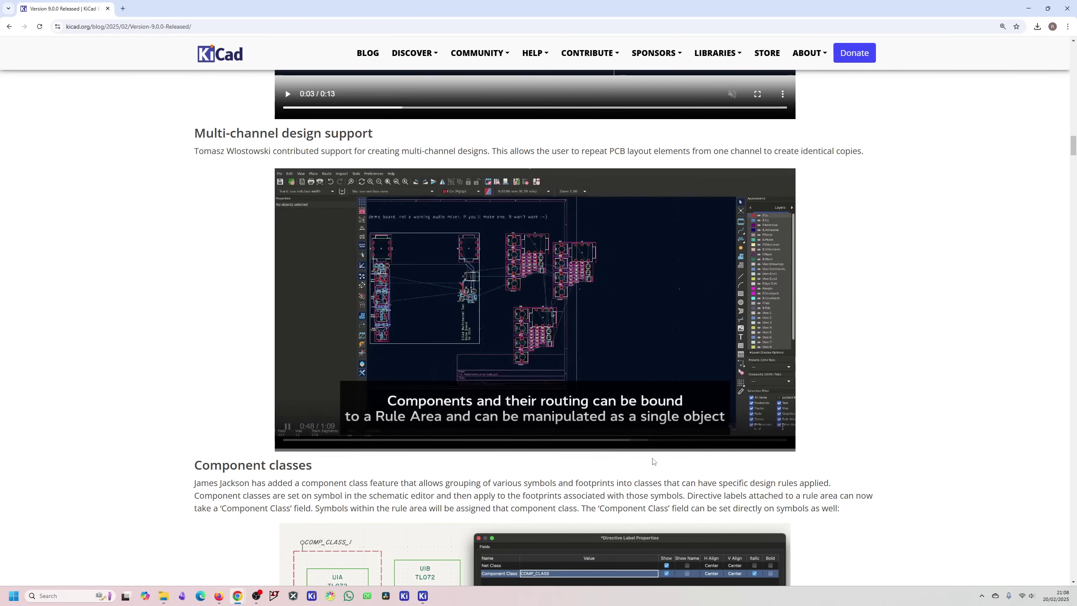
pyautogui.scroll(-2, 633, 452)
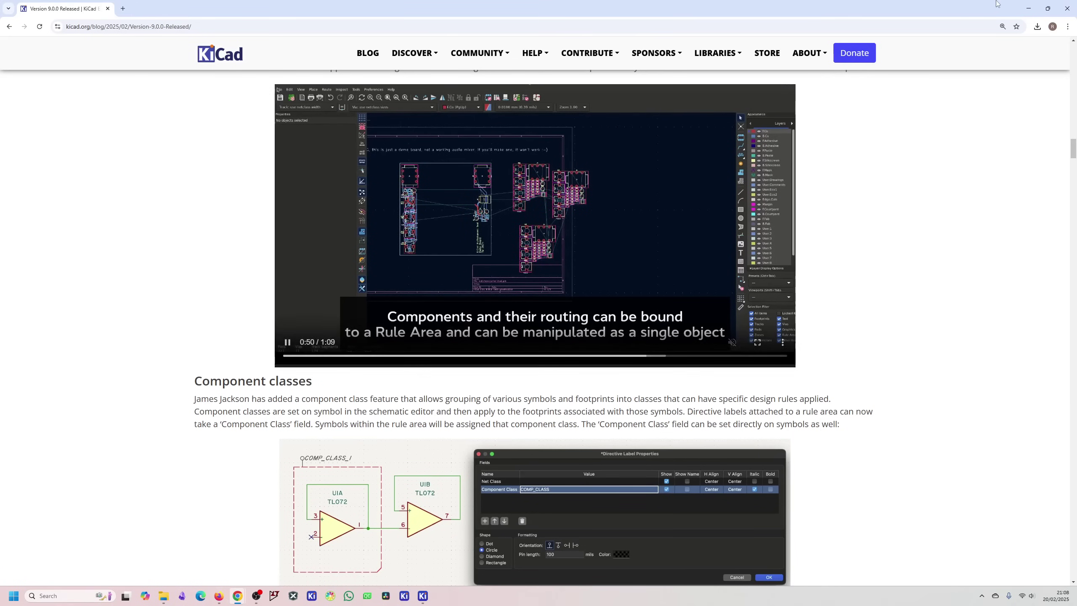
pyautogui.hotkey('alt', 'Tab')
# Draw a rule area polygon around microSD connector J2 and its pull-up resistors.
pyautogui.scroll(2, 485, 308)
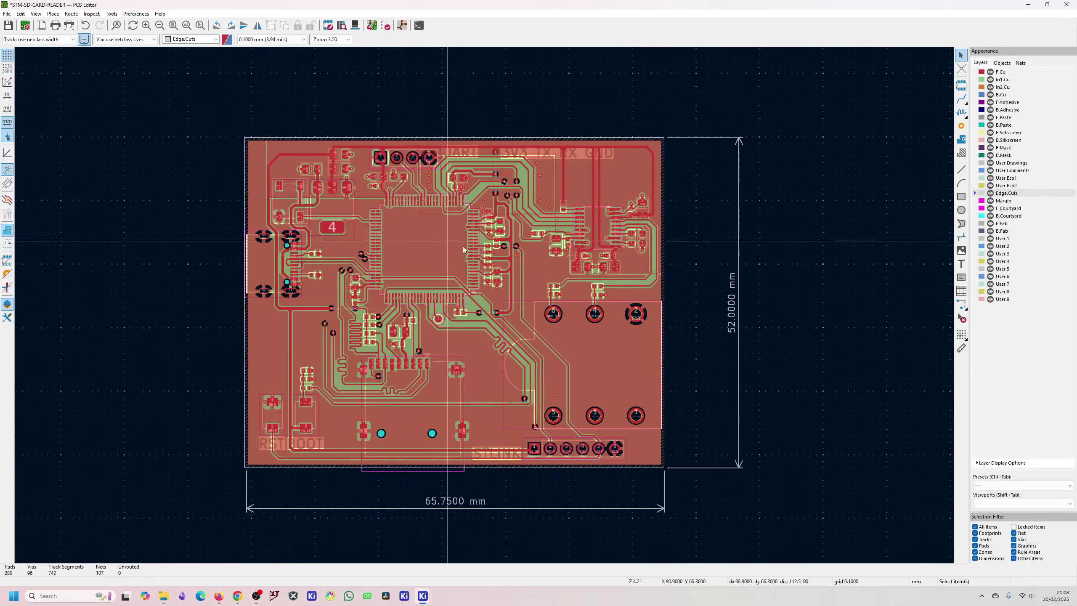
pyautogui.hotkey('alt', 'Tab')
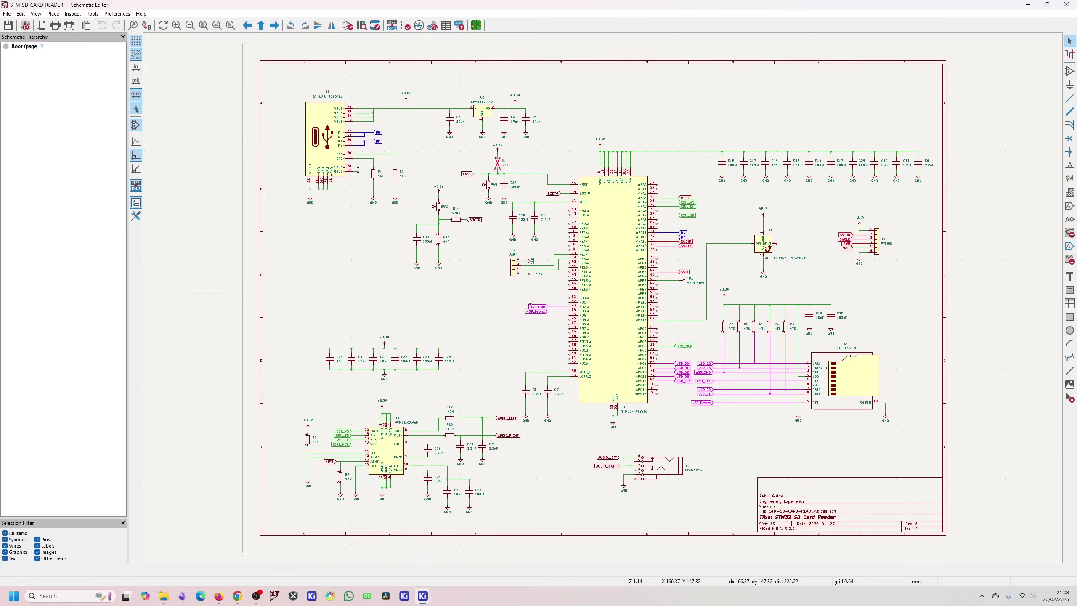
pyautogui.scroll(3, 590, 283)
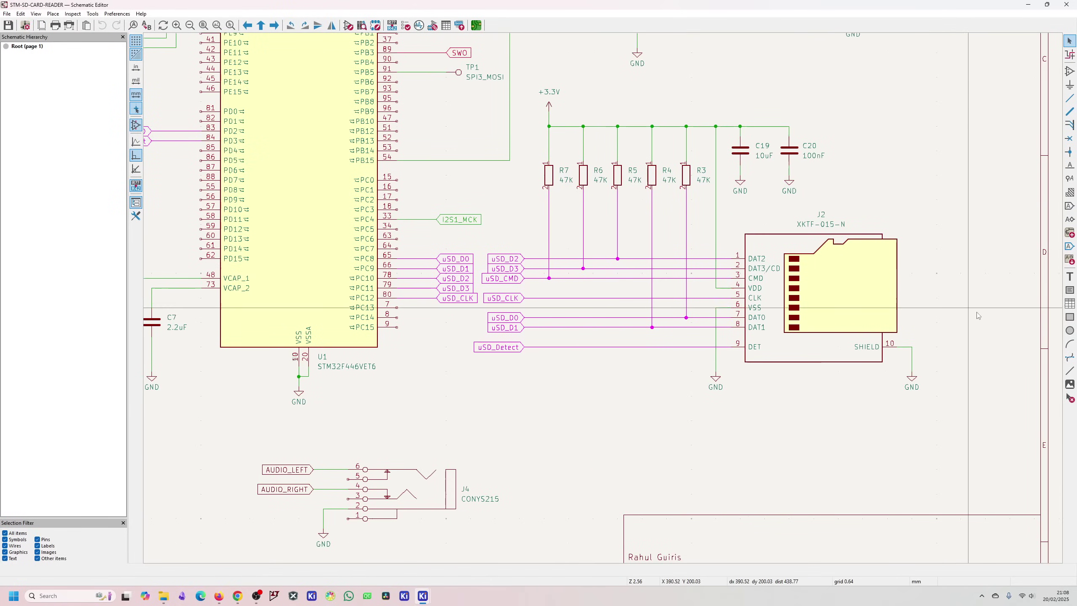
pyautogui.click(1070, 192)
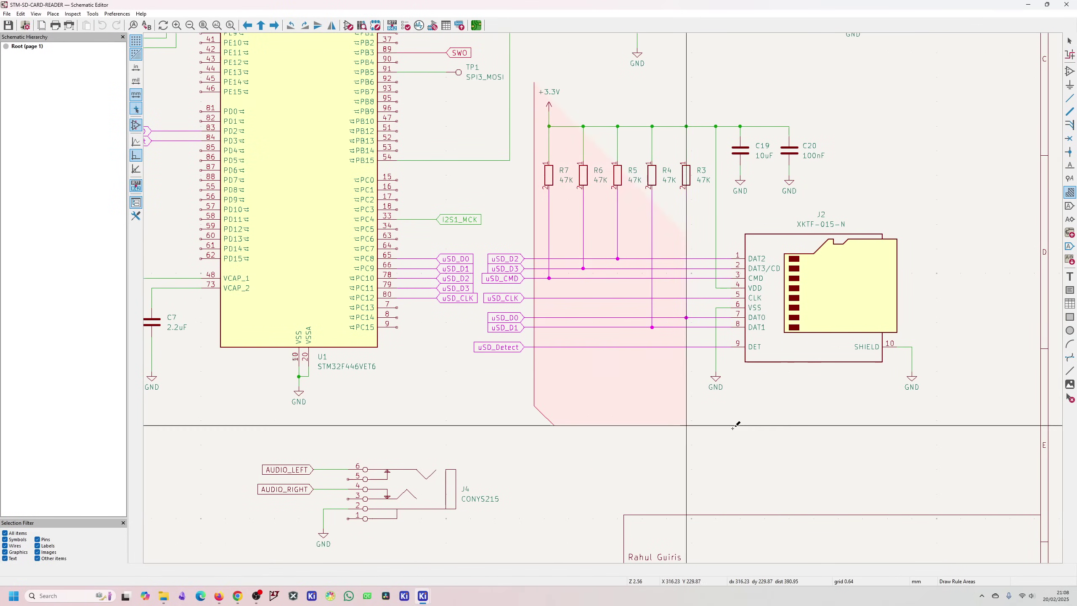
pyautogui.click(936, 410)
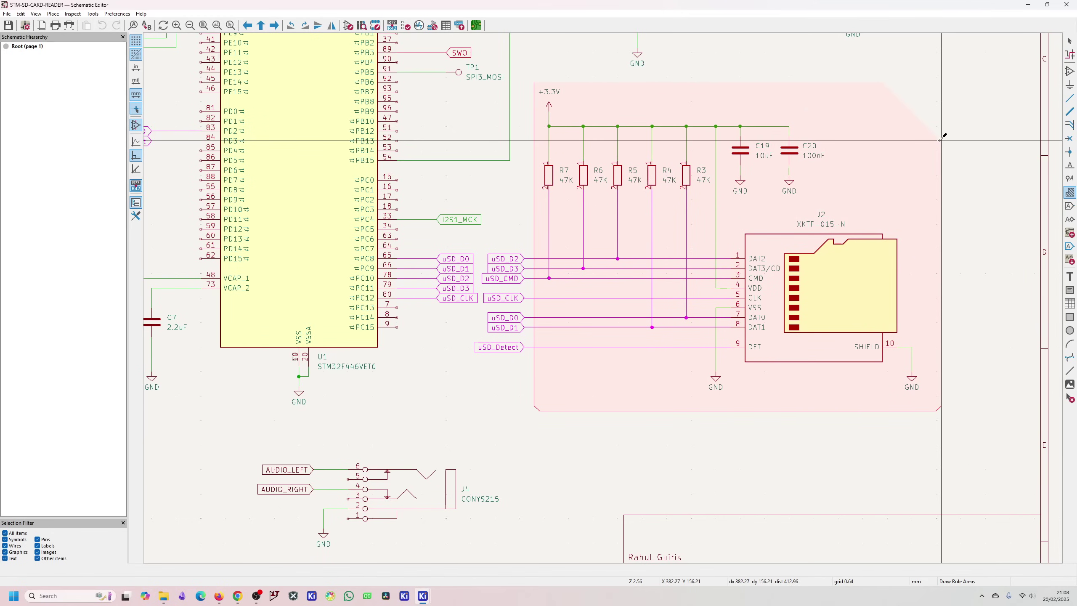
pyautogui.doubleClick(941, 151)
pyautogui.press('Escape')
# Open the Wire & Bus Properties of the uSD_D2 wire.
pyautogui.scroll(-4, 497, 307)
pyautogui.scroll(2, 482, 408)
pyautogui.doubleClick(482, 407)
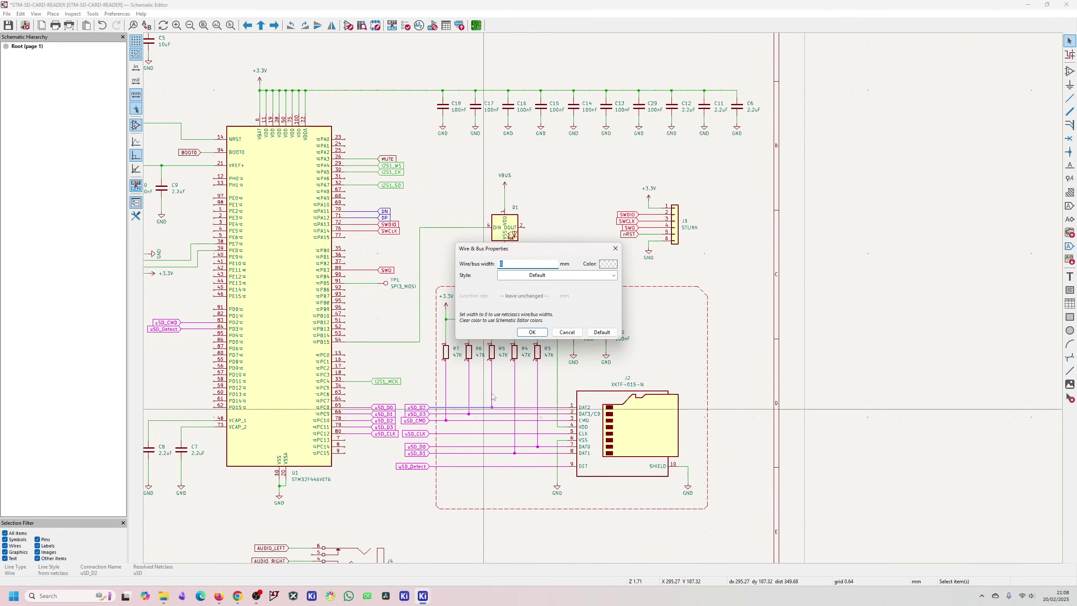
# Place a directive label with Net Class uSD on the microSD rule area border.
pyautogui.press('Escape')
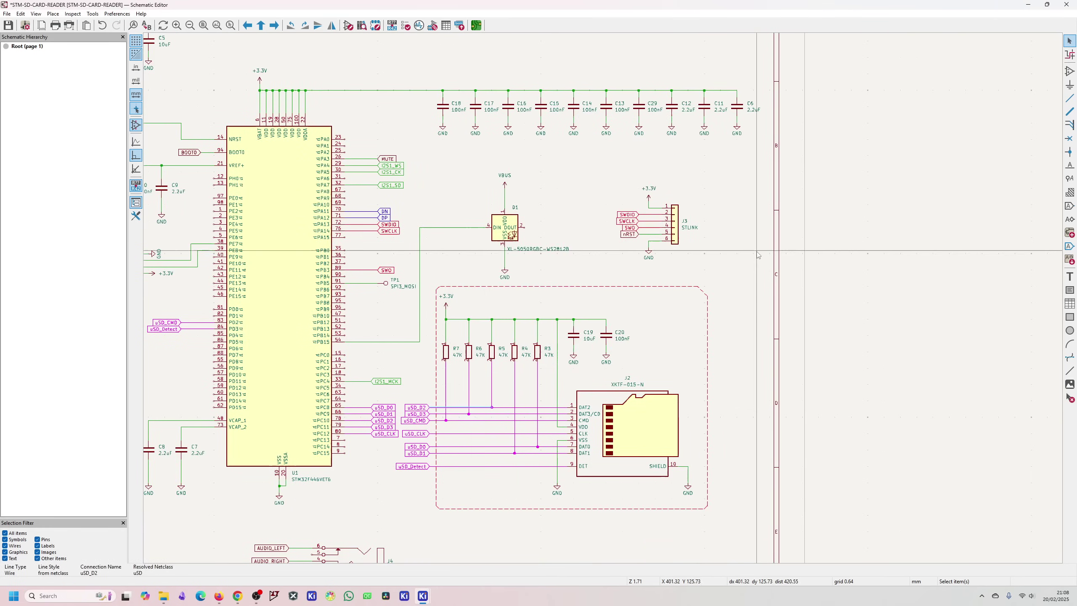
pyautogui.click(1068, 180)
pyautogui.click(261, 201)
pyautogui.click(102, 75)
pyautogui.click(105, 114)
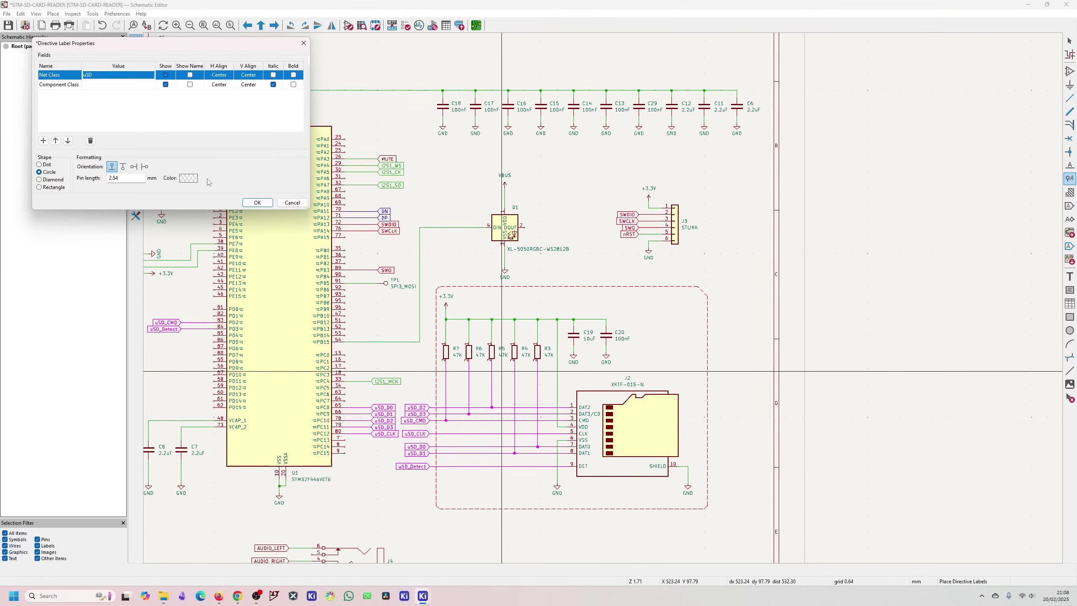
pyautogui.click(257, 201)
pyautogui.scroll(3, 553, 321)
pyautogui.click(619, 251)
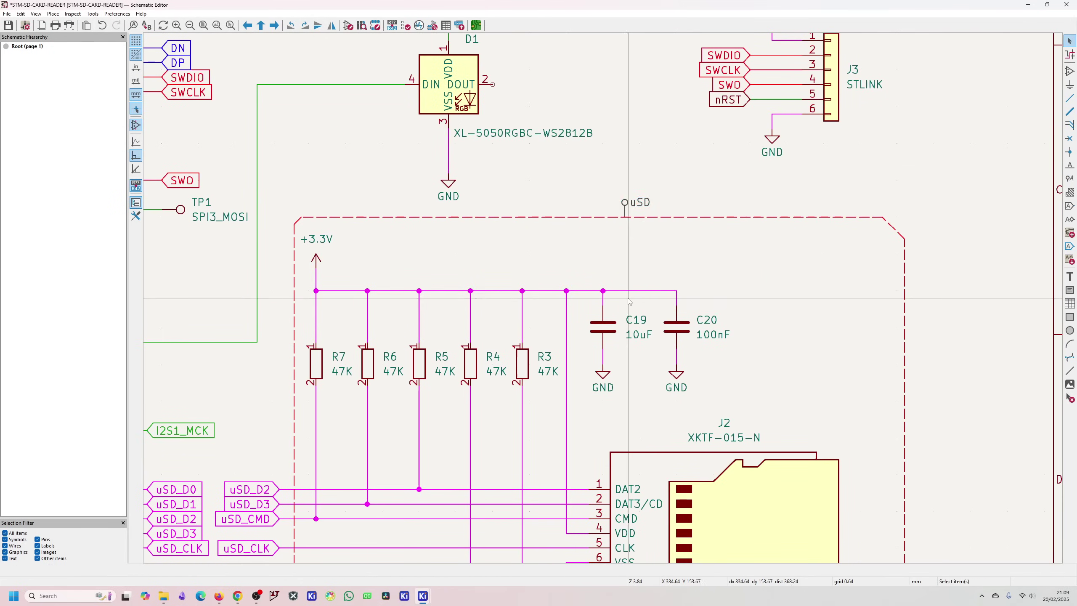
pyautogui.press('Escape')
# Move the uSD directive label up above the rule area.
pyautogui.scroll(-2, 577, 320)
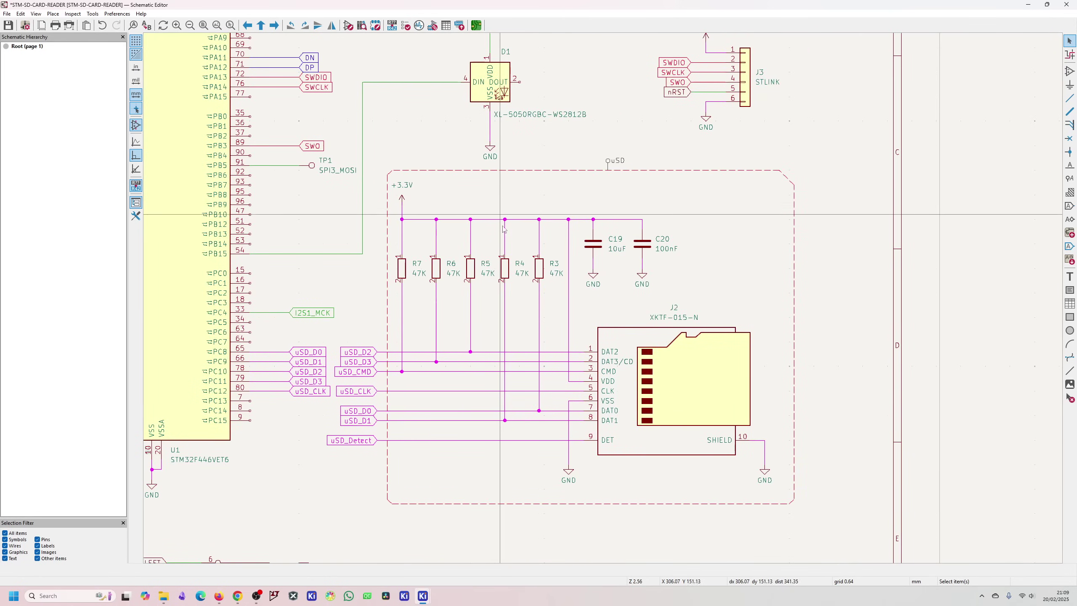
pyautogui.click(608, 164)
pyautogui.moveTo(609, 164); pyautogui.dragTo(605, 149)
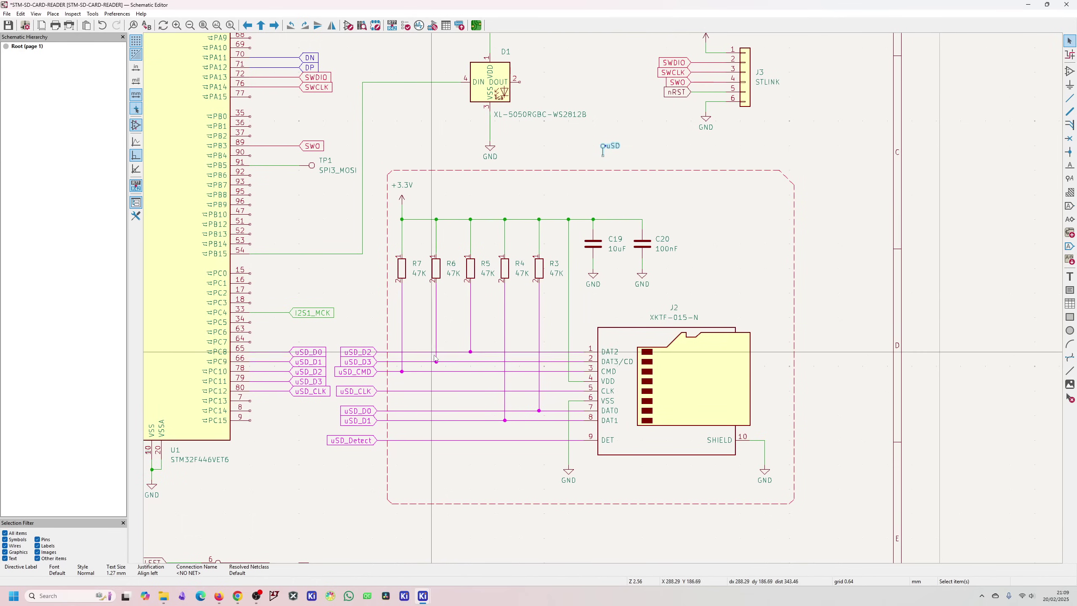
# Reattach the uSD label to the dashed border and check uSD_D1's and J2's net class.
pyautogui.click(504, 322)
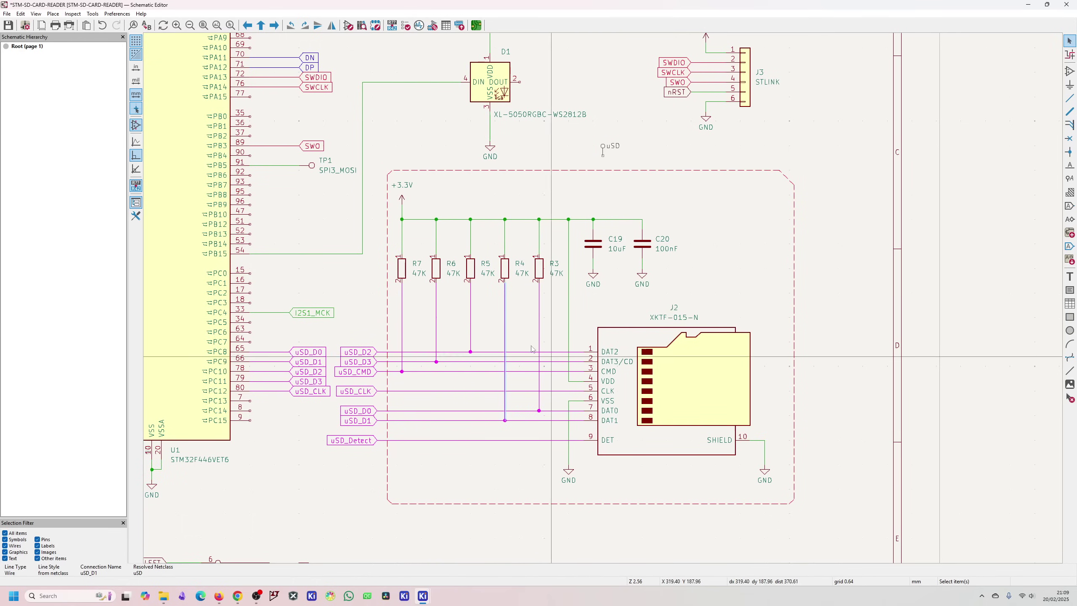
pyautogui.scroll(3, 604, 149)
pyautogui.moveTo(624, 299); pyautogui.dragTo(623, 331)
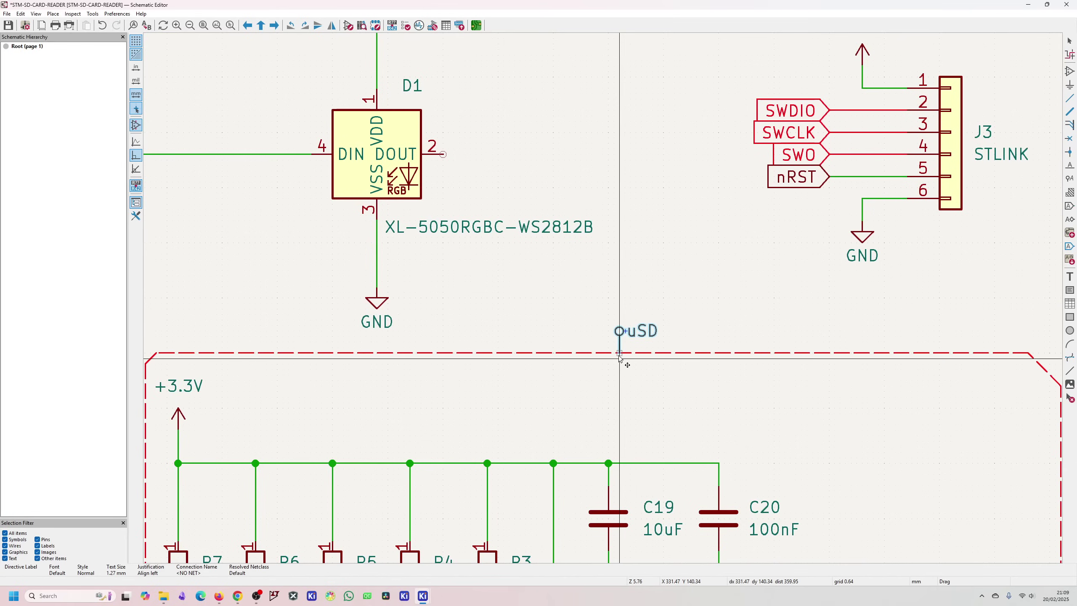
pyautogui.scroll(-6, 606, 314)
pyautogui.click(624, 413)
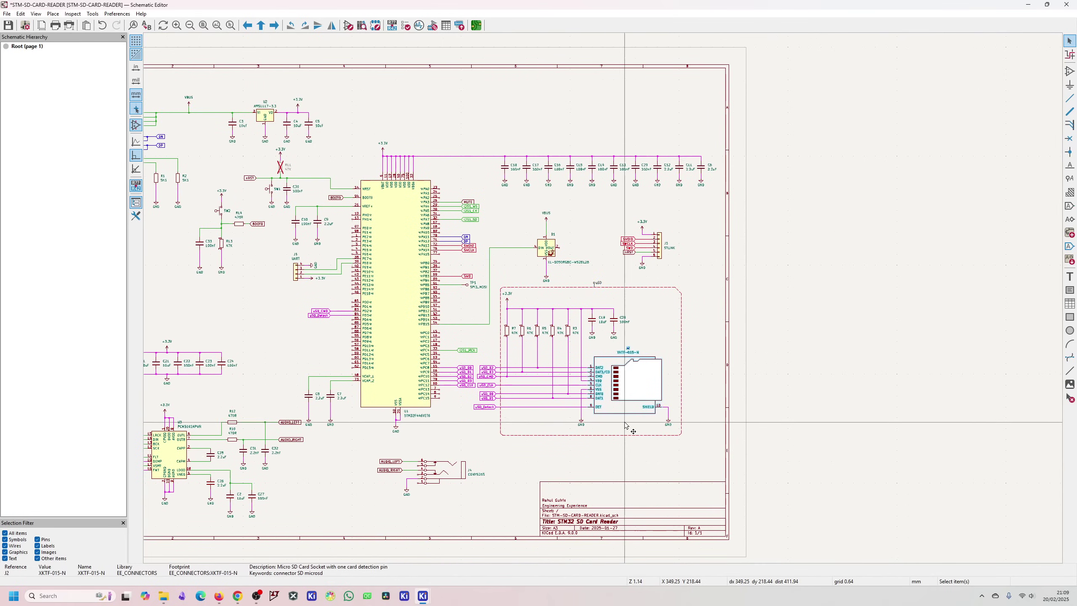
pyautogui.scroll(5, 618, 373)
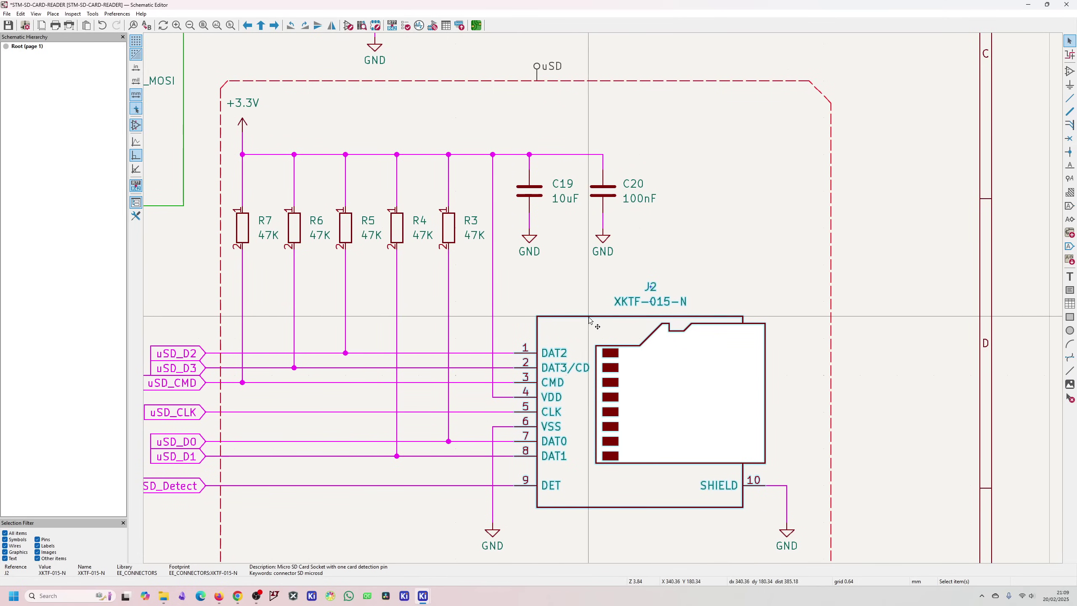
pyautogui.scroll(-5, 618, 298)
pyautogui.scroll(2, 608, 307)
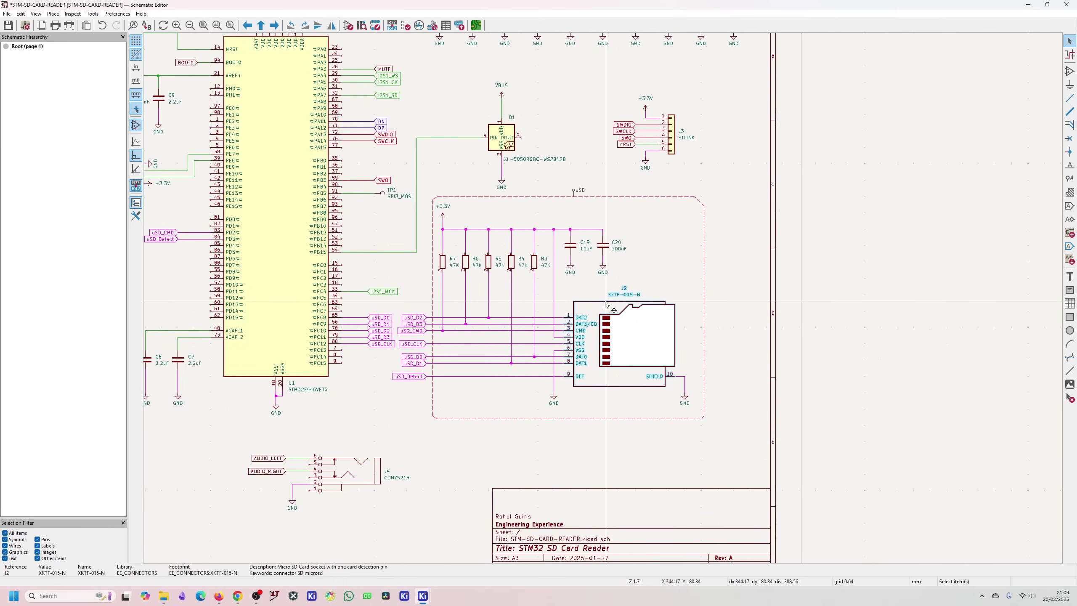
# View a directive label's Component Class field, cancel, and open Schematic Setup's Net Classes.
pyautogui.click(918, 220)
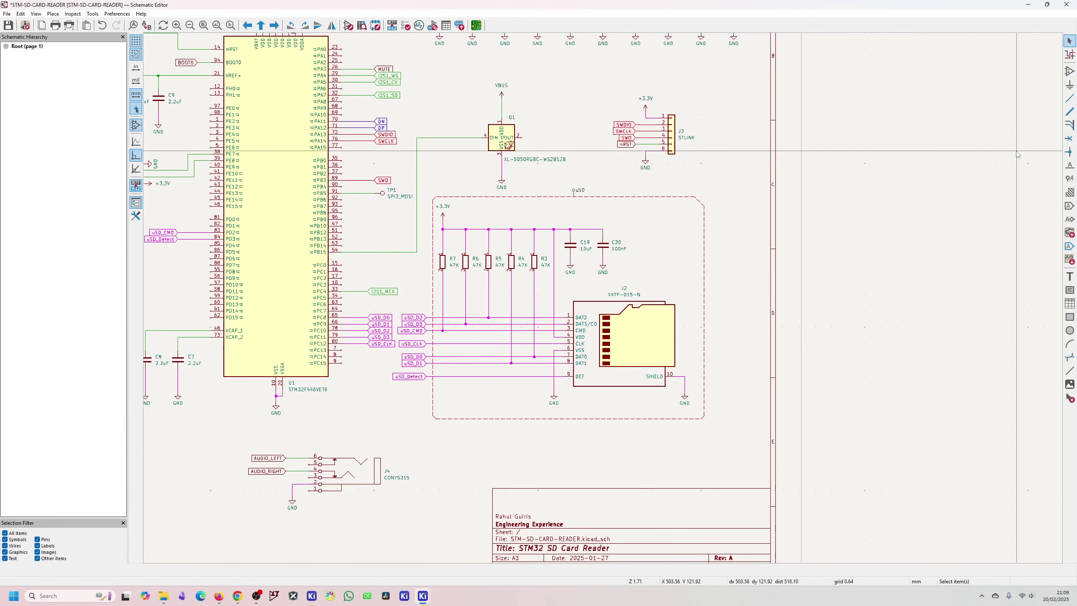
pyautogui.click(1069, 179)
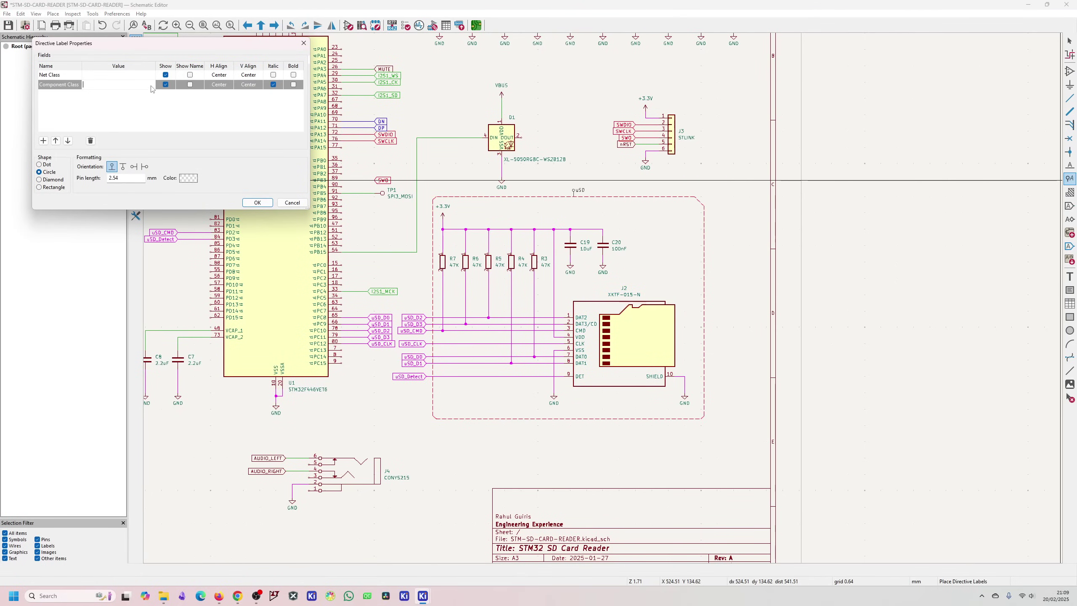
pyautogui.click(304, 44)
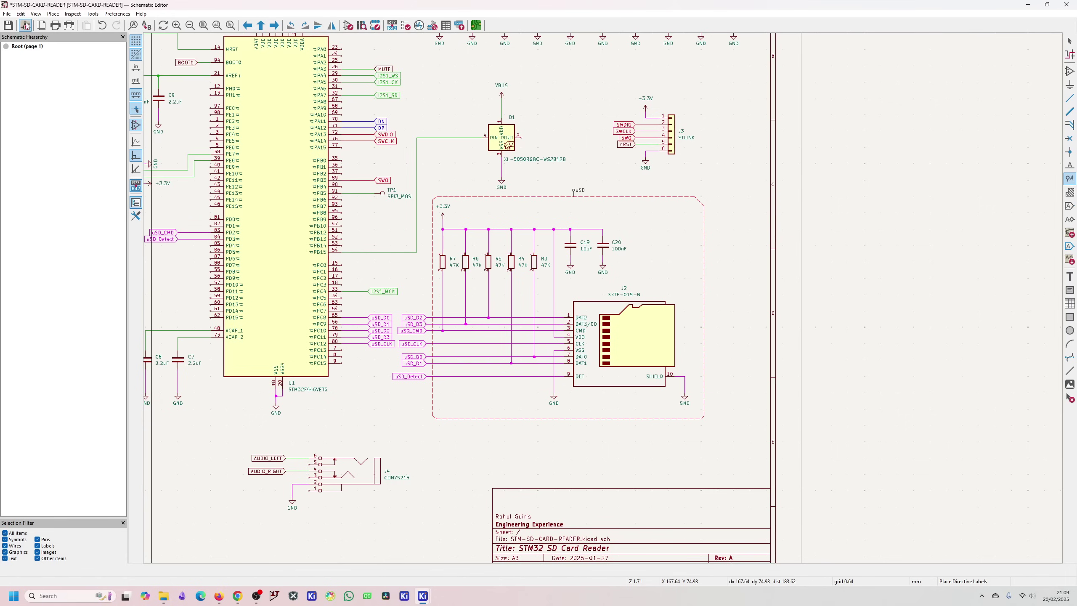
pyautogui.click(25, 27)
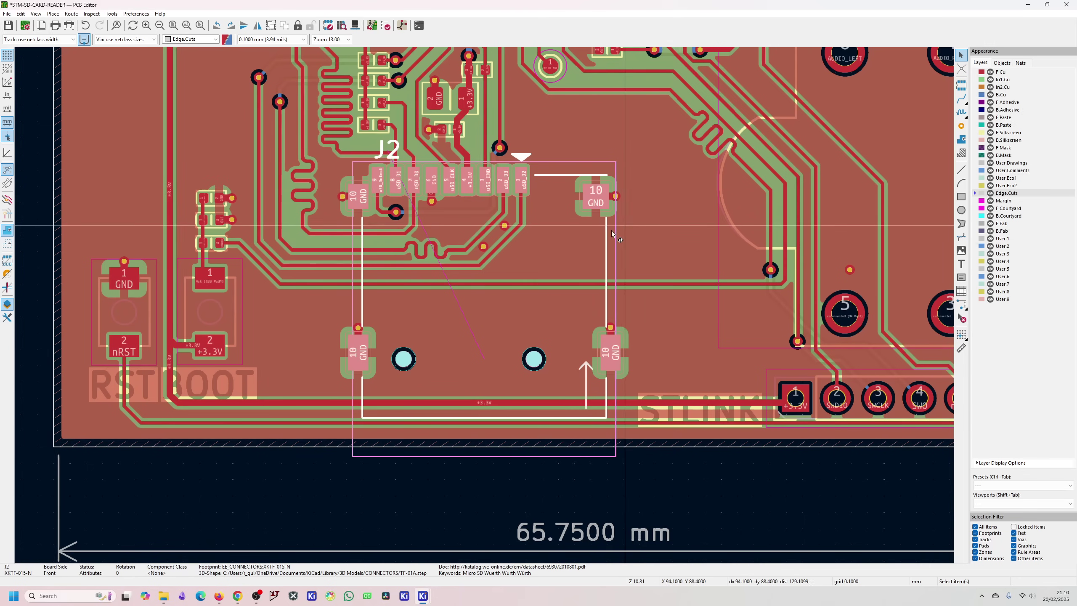
# Show the board's net class settings in an enlarged Board Setup and inspect the uSD net class.
pyautogui.scroll(-5, 483, 310)
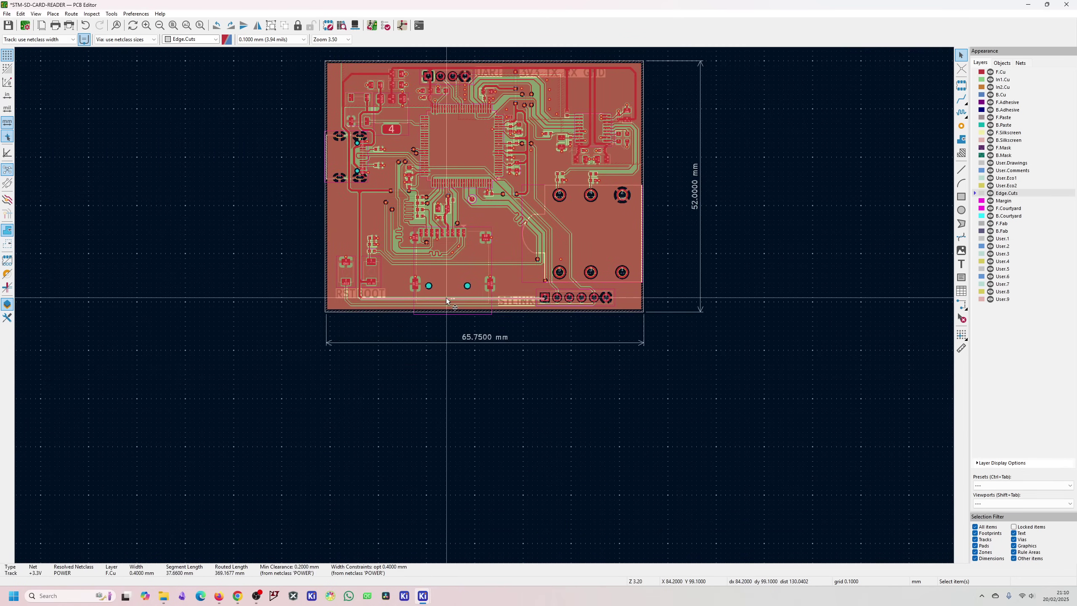
pyautogui.click(994, 62)
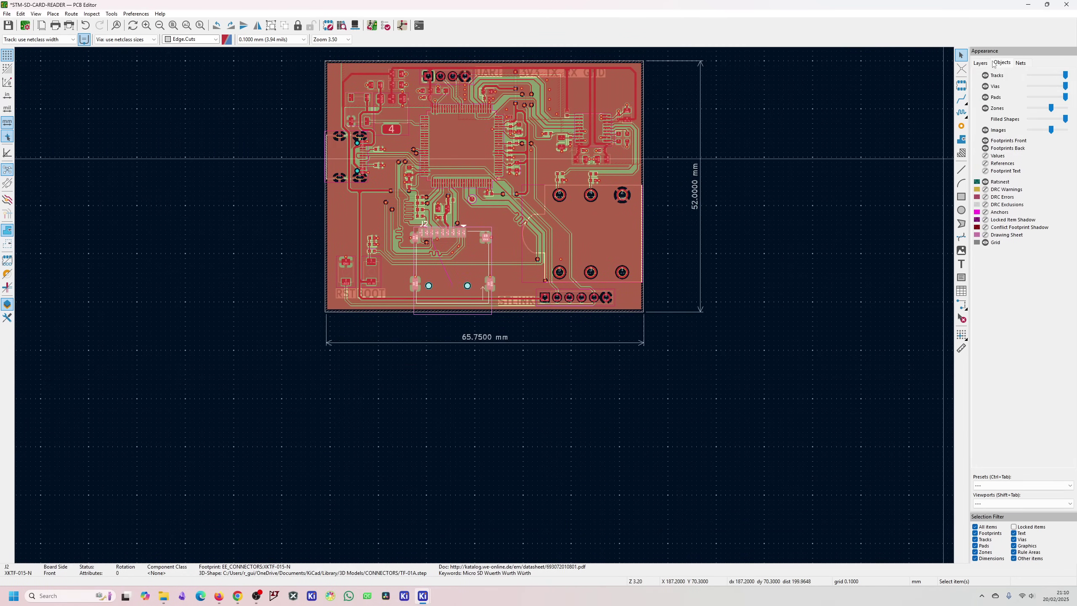
pyautogui.click(41, 25)
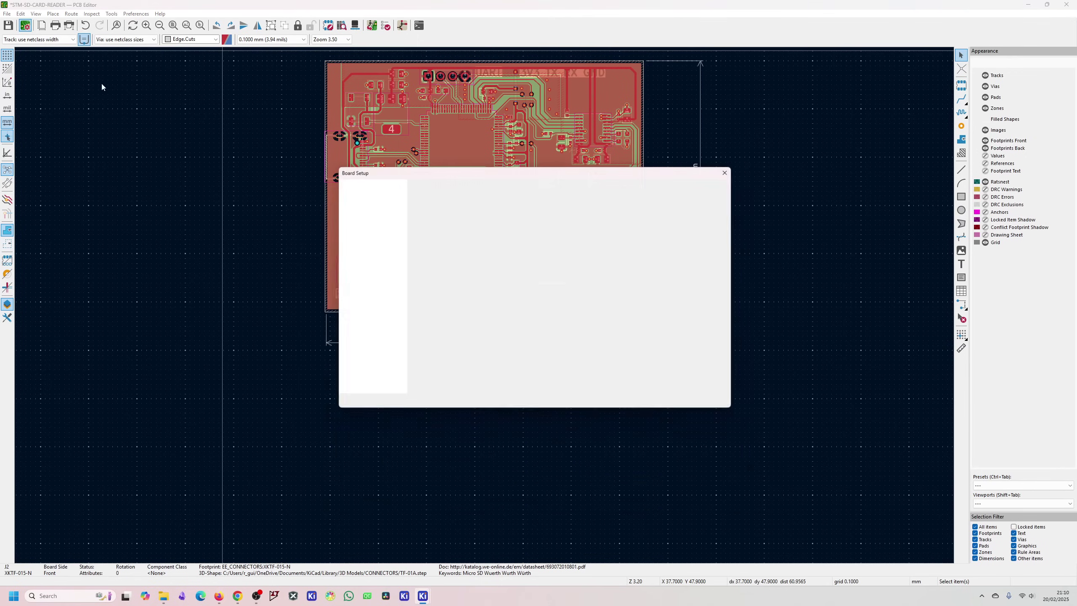
pyautogui.click(367, 259)
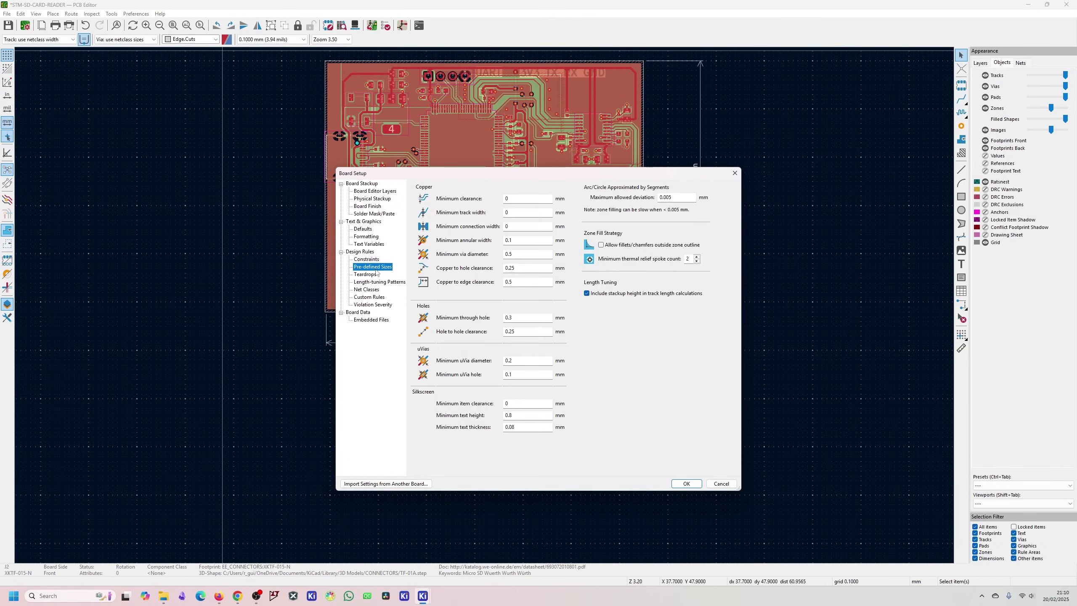
pyautogui.click(367, 290)
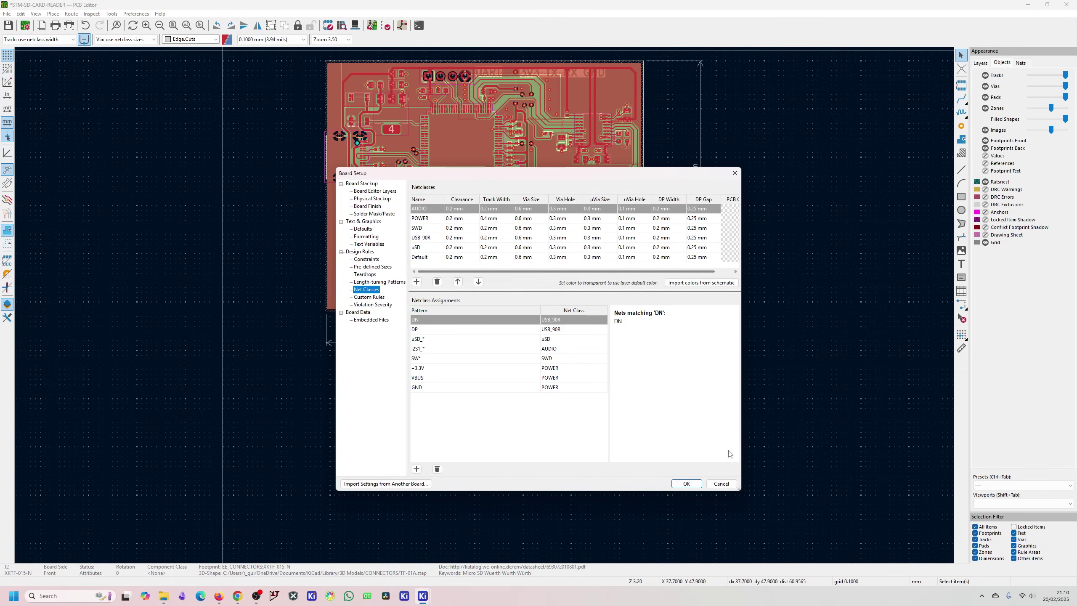
pyautogui.moveTo(741, 491); pyautogui.dragTo(903, 550)
pyautogui.click(430, 246)
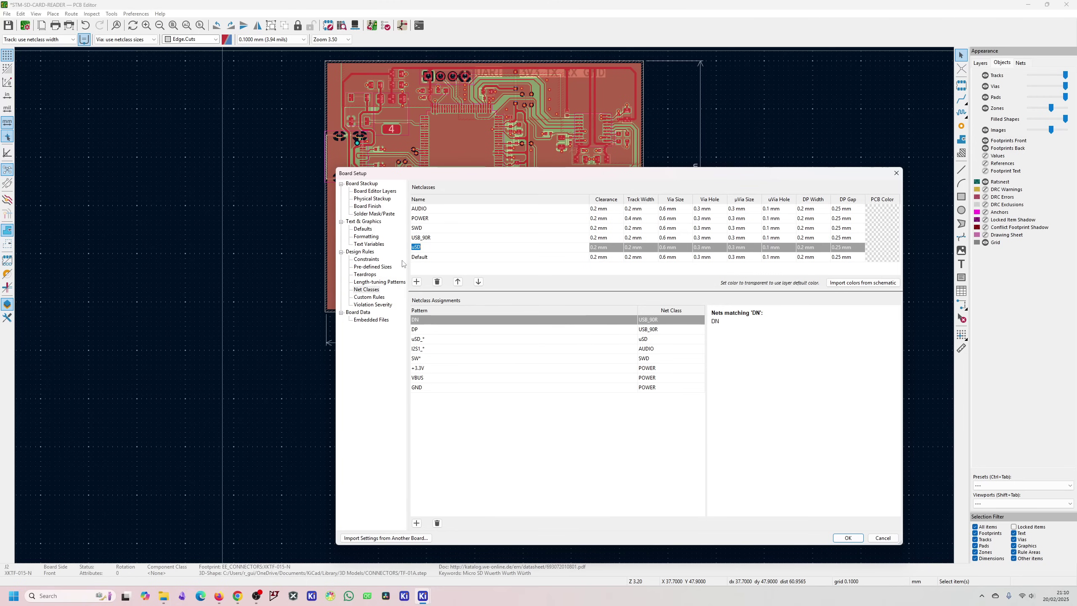
# Close and reopen Board Setup, browsing Custom Rules, Net Classes and Length-tuning Patterns.
pyautogui.click(896, 174)
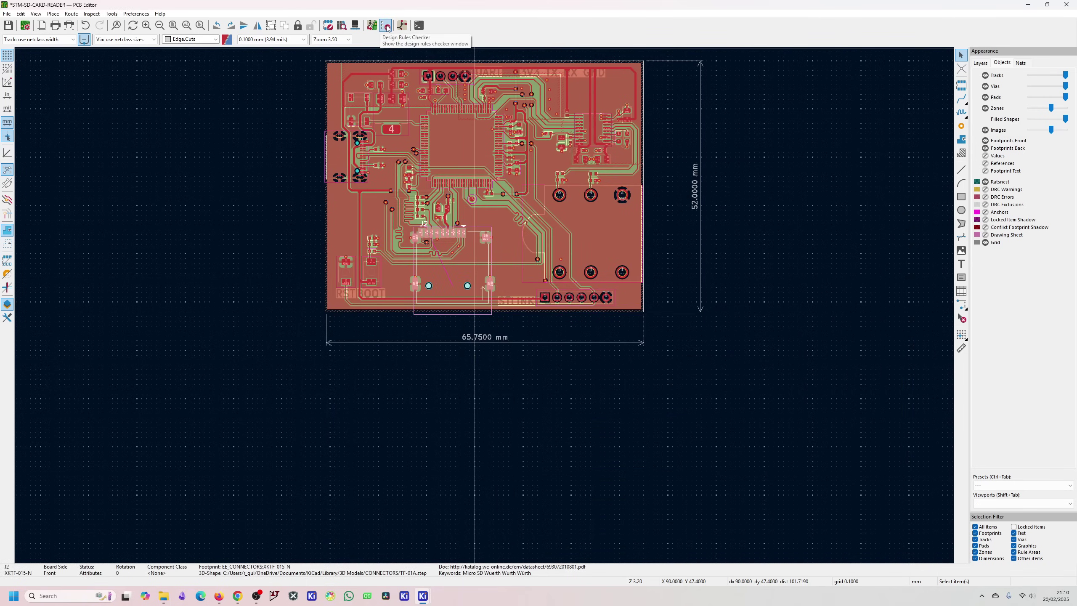
pyautogui.click(372, 26)
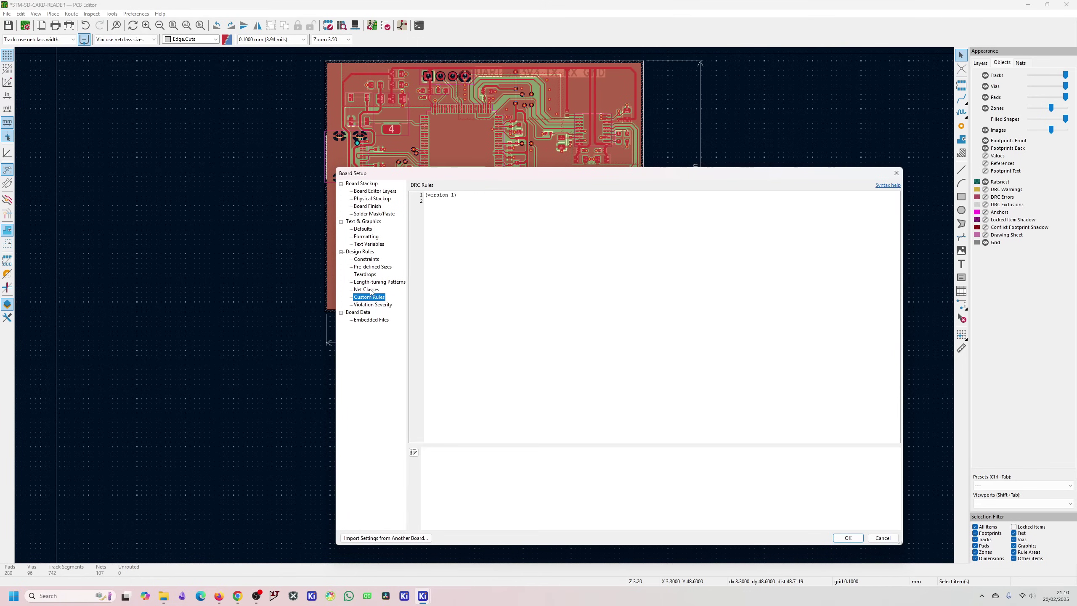
pyautogui.click(371, 290)
pyautogui.click(370, 282)
pyautogui.click(373, 275)
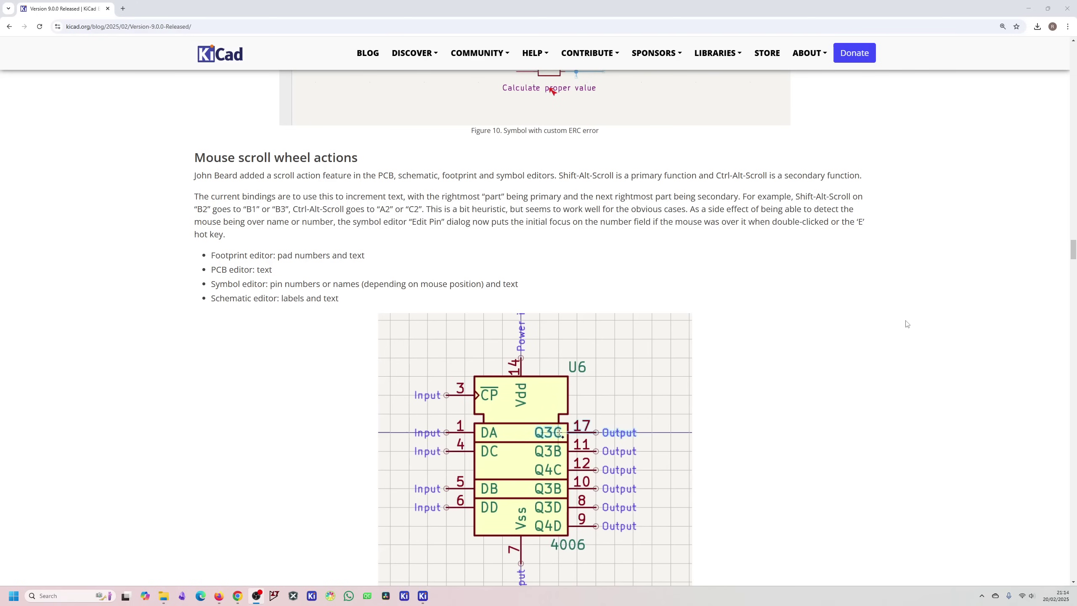
# Scroll the KiCad 9.0 release notes past Net class rule areas down to Design blocks.
pyautogui.scroll(-15, 817, 349)
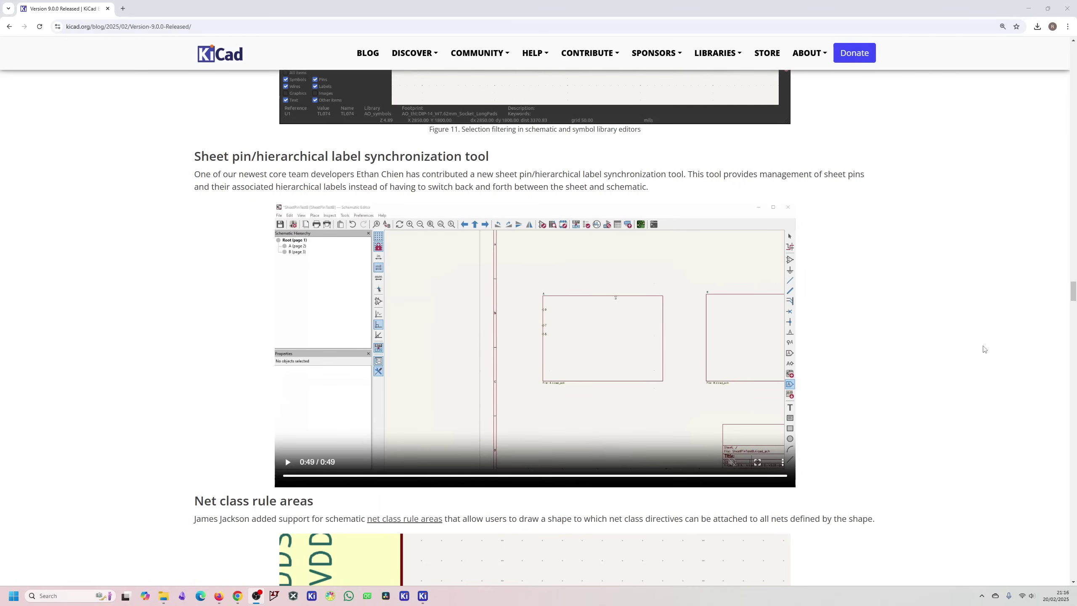
pyautogui.scroll(-8, 730, 331)
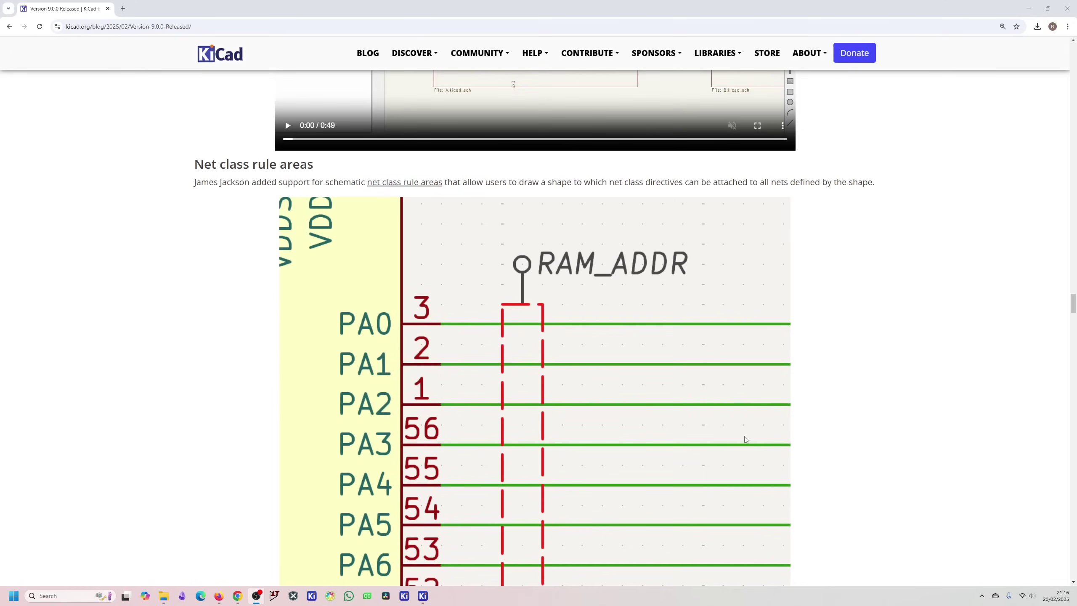
pyautogui.scroll(-8, 525, 347)
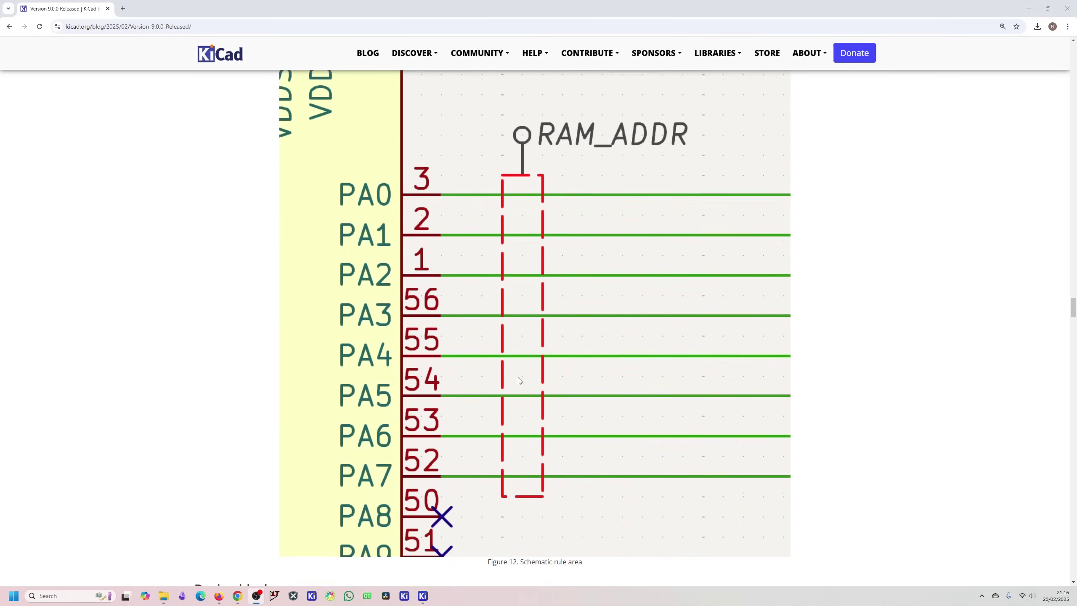
pyautogui.scroll(-5, 518, 380)
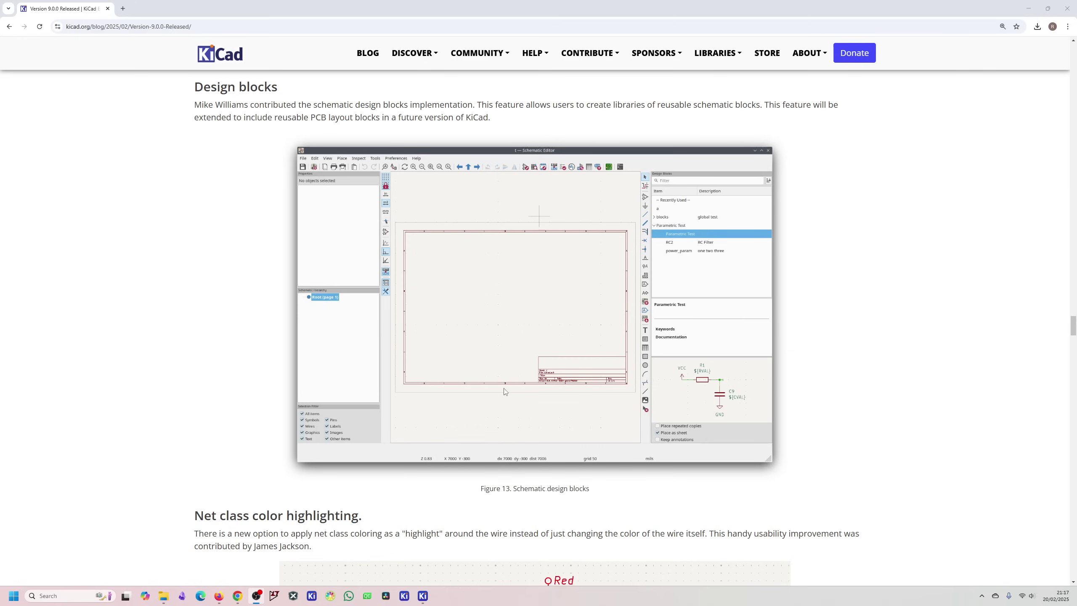
# Read the Net class color highlighting notes, then switch back to the KiCad project manager.
pyautogui.scroll(-5, 504, 392)
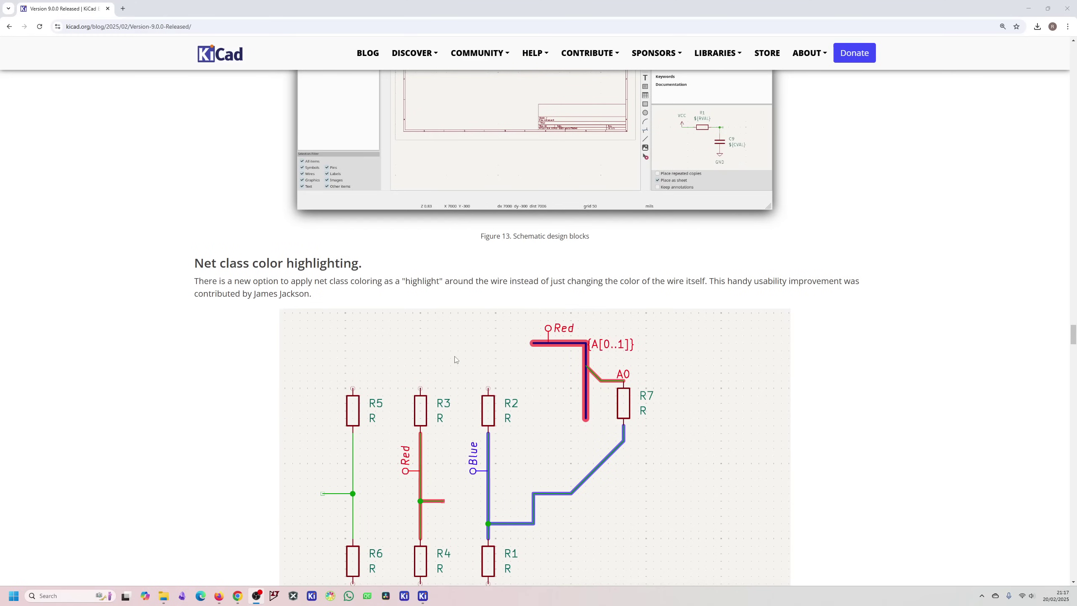
pyautogui.scroll(-3, 456, 359)
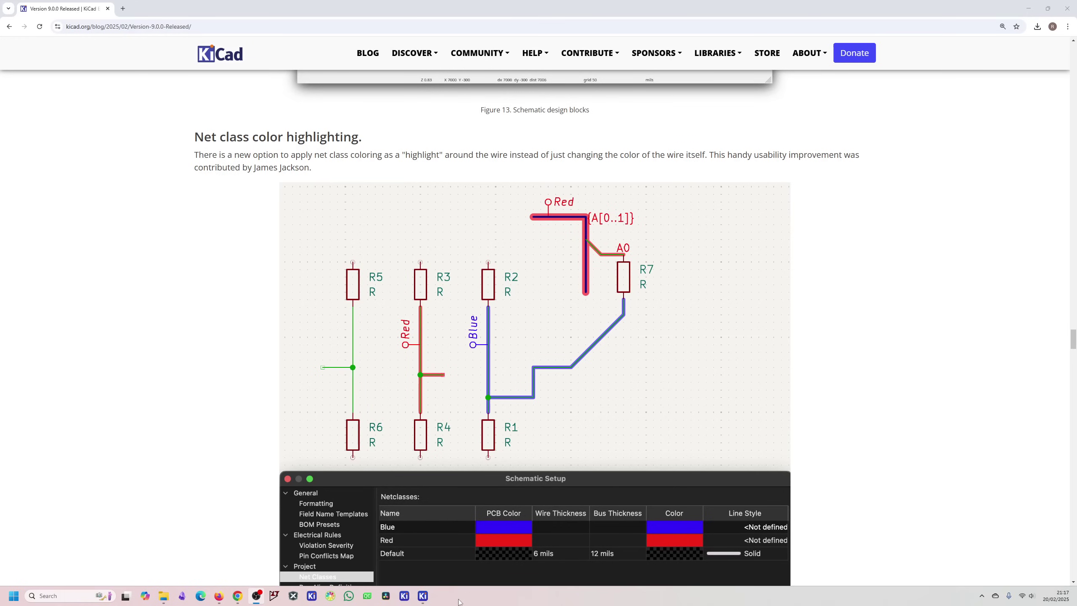
pyautogui.click(429, 598)
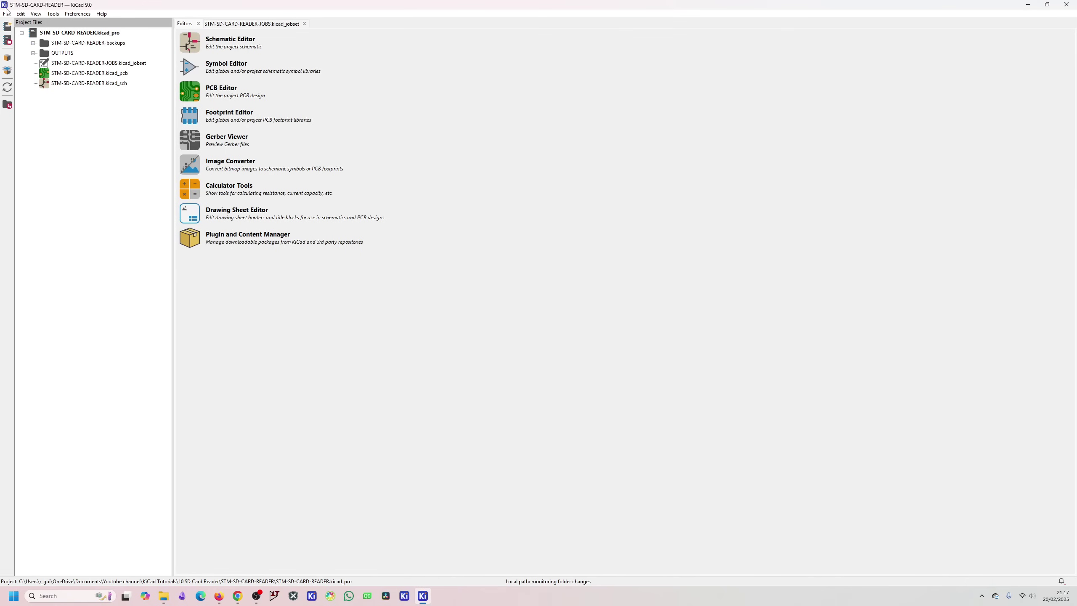
# Load the recent ESP32-Drone project and open its schematic.
pyautogui.click(7, 14)
pyautogui.moveTo(72, 89)
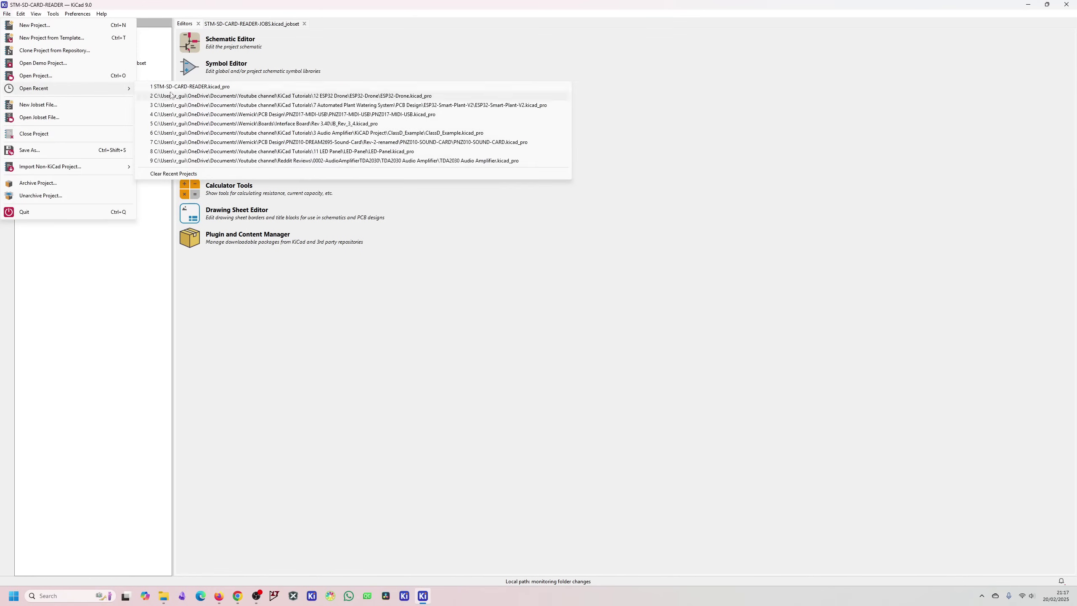
pyautogui.click(178, 87)
pyautogui.click(202, 44)
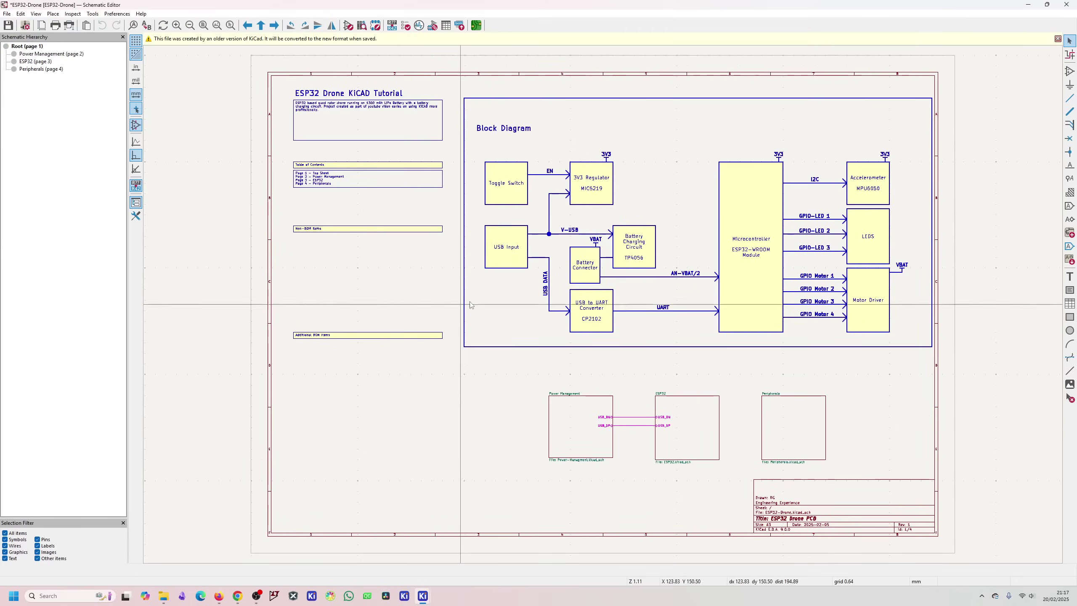
# Enter the Power Management sheet and show the Schematic Setup net classes, opening PWR_1A's colour.
pyautogui.doubleClick(534, 373)
pyautogui.scroll(5, 452, 250)
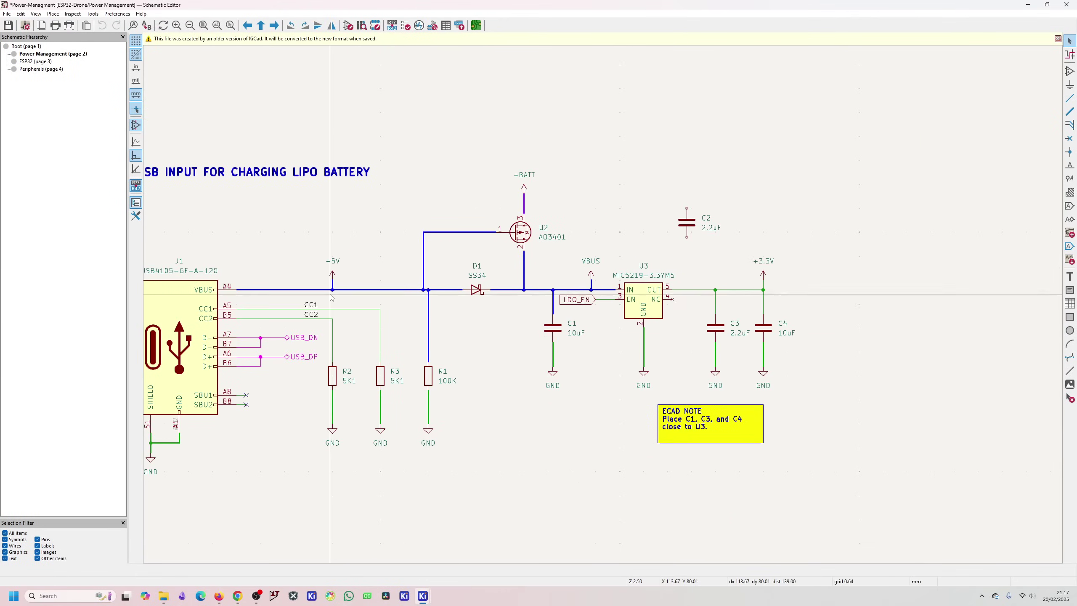
pyautogui.click(25, 25)
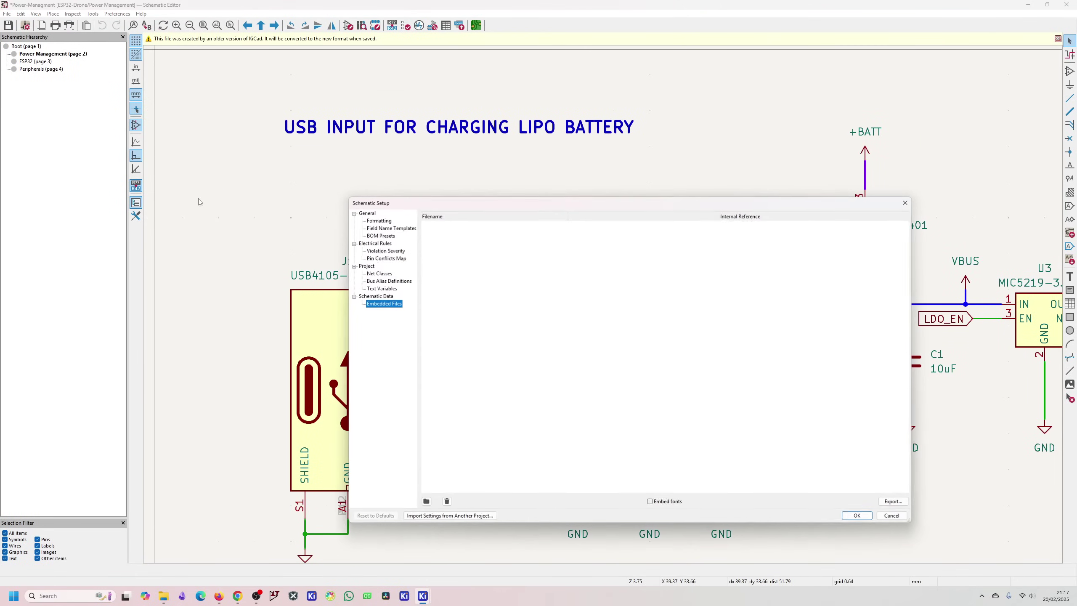
pyautogui.click(380, 274)
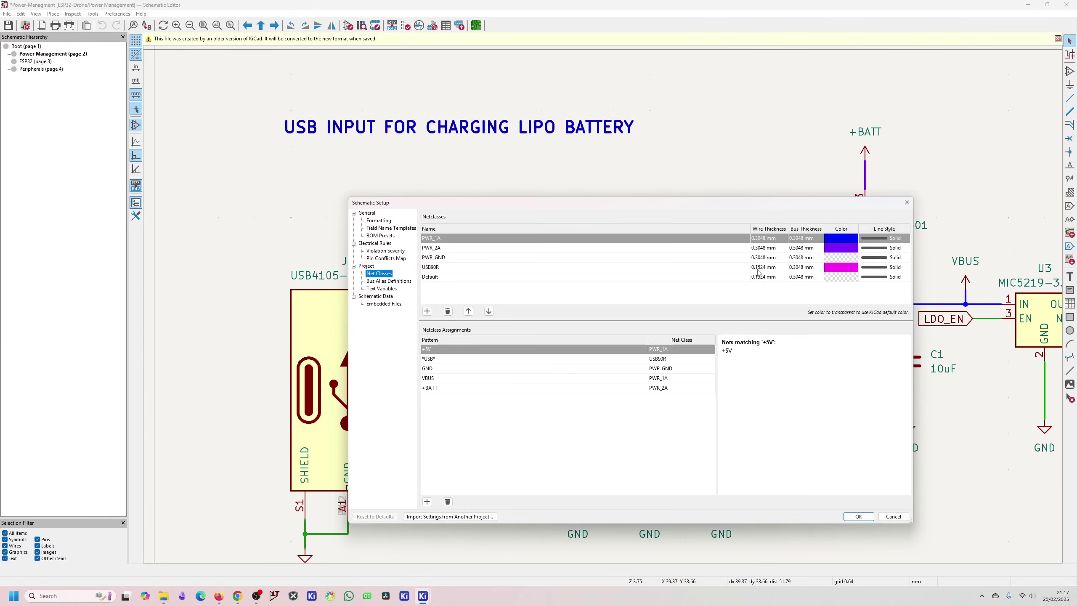
pyautogui.click(854, 238)
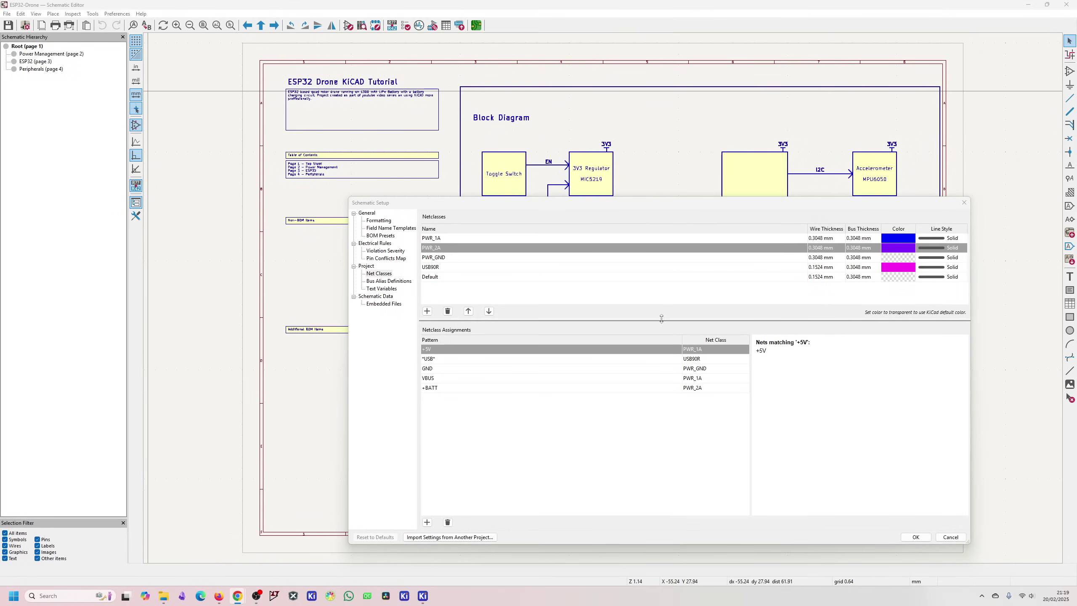
# Reposition and enlarge the Schematic Setup dialog, giving the net class table more room.
pyautogui.doubleClick(526, 238)
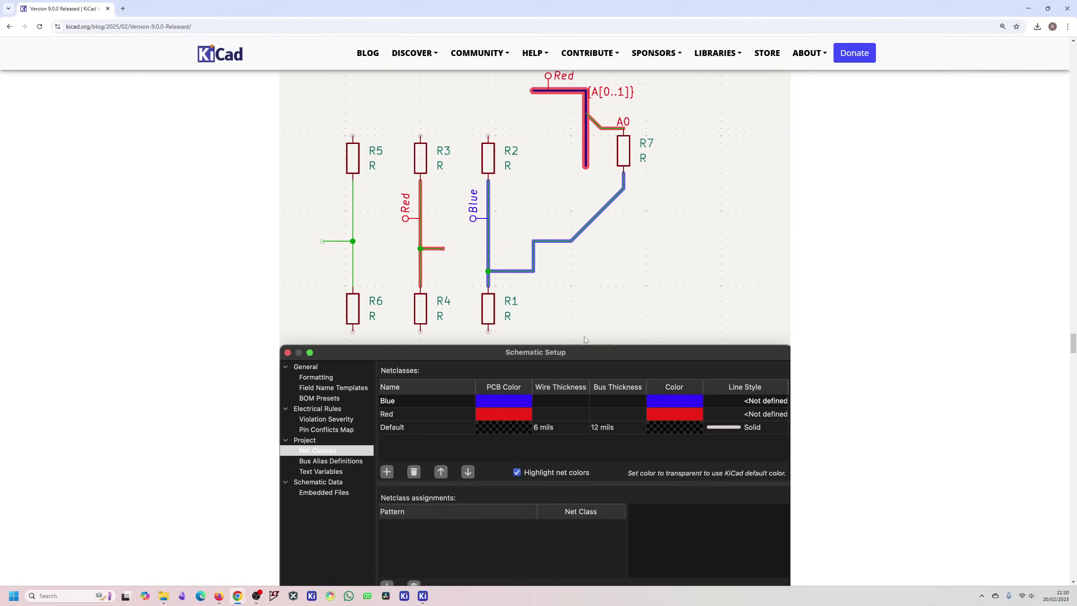
pyautogui.scroll(4, 568, 396)
pyautogui.scroll(-4, 569, 395)
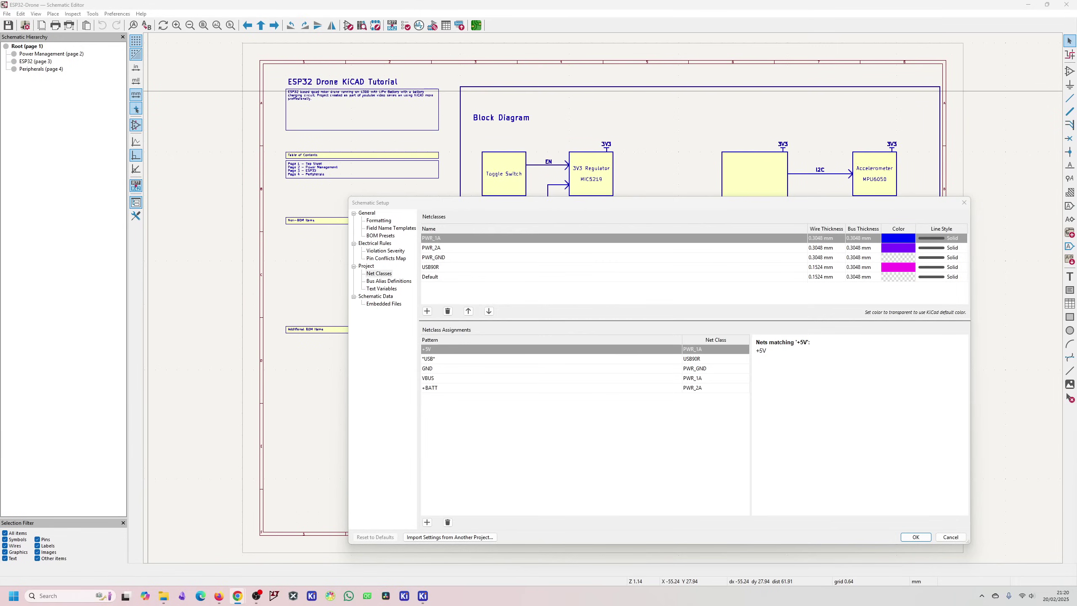
pyautogui.moveTo(649, 203); pyautogui.dragTo(499, 163)
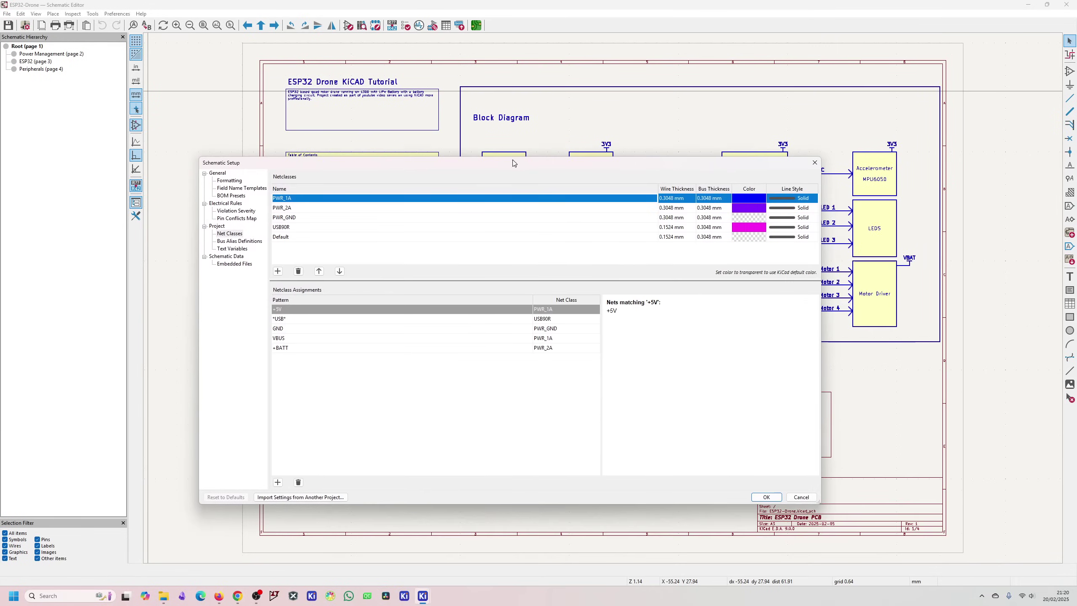
pyautogui.moveTo(819, 509); pyautogui.dragTo(887, 552)
pyautogui.moveTo(617, 281); pyautogui.dragTo(608, 349)
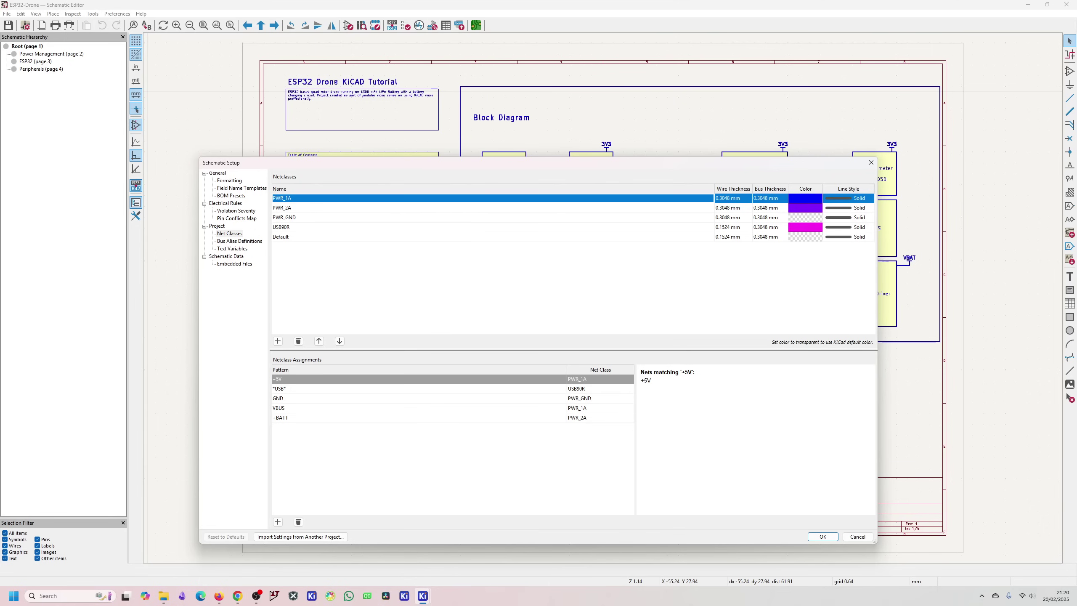
# Bring the release notes forward and move the browser window aside for comparison.
pyautogui.hotkey('alt', 'Tab')
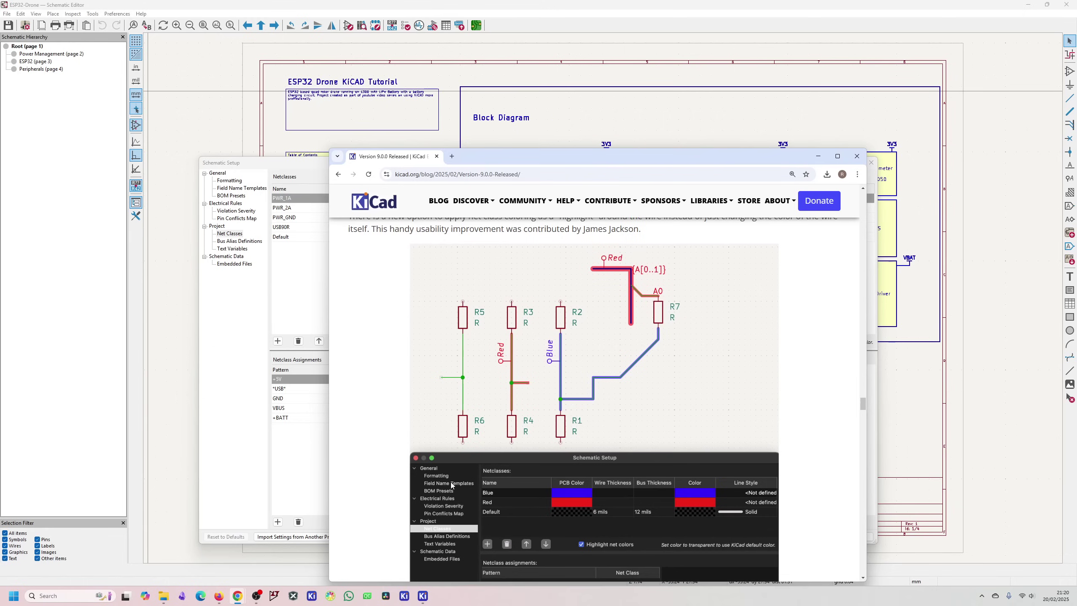
pyautogui.scroll(15, 456, 377)
pyautogui.moveTo(636, 156); pyautogui.dragTo(1075, 151)
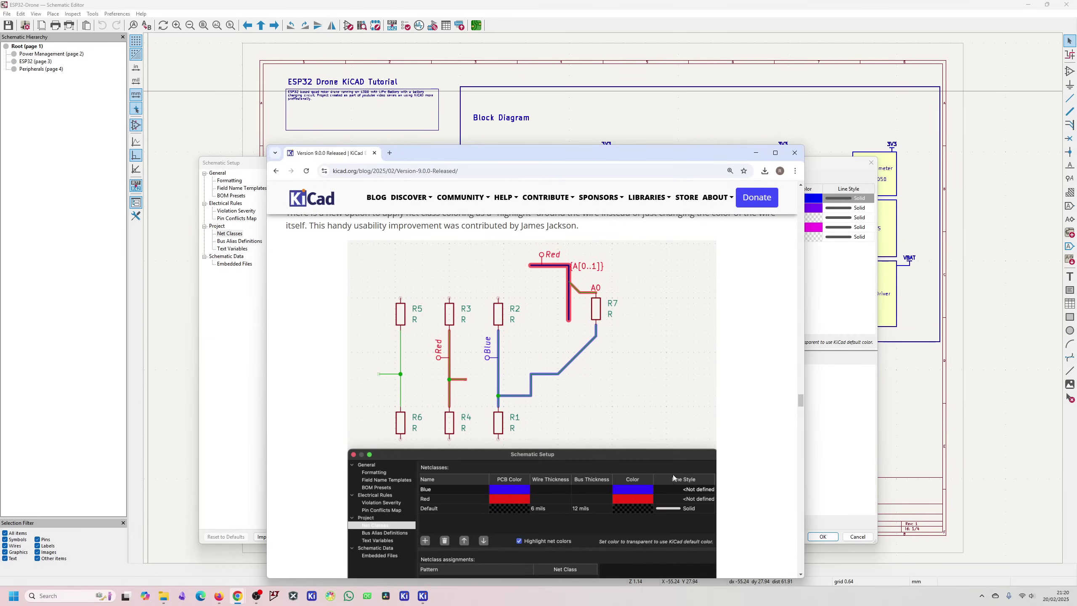
pyautogui.moveTo(674, 163); pyautogui.dragTo(1075, 467)
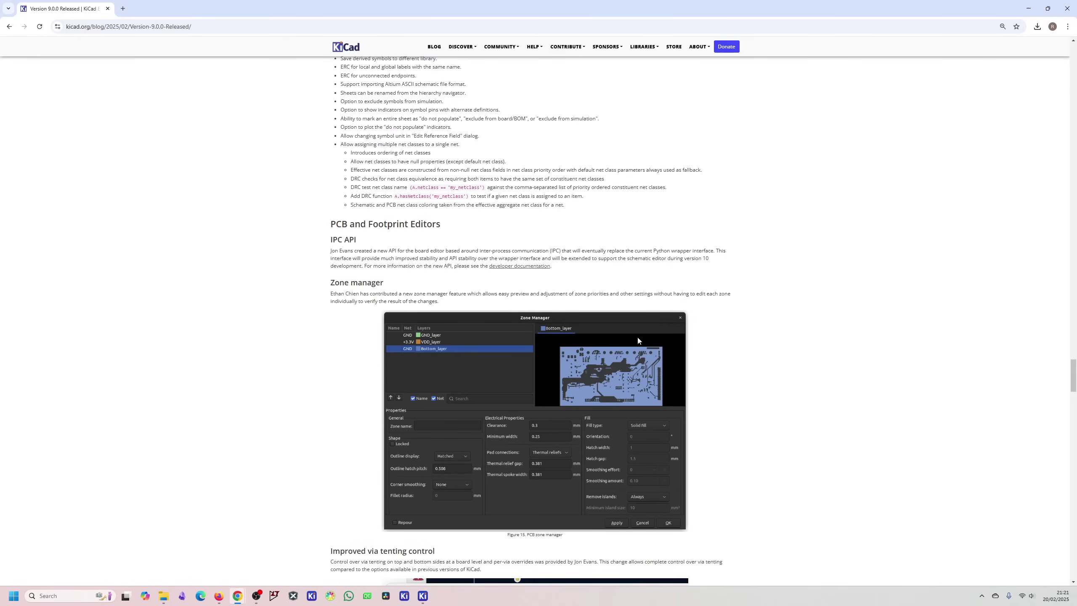
pyautogui.scroll(3, 536, 356)
# Scroll the release notes through Other smaller changes to the PCB editor's Layer pair presets.
pyautogui.scroll(2, 511, 359)
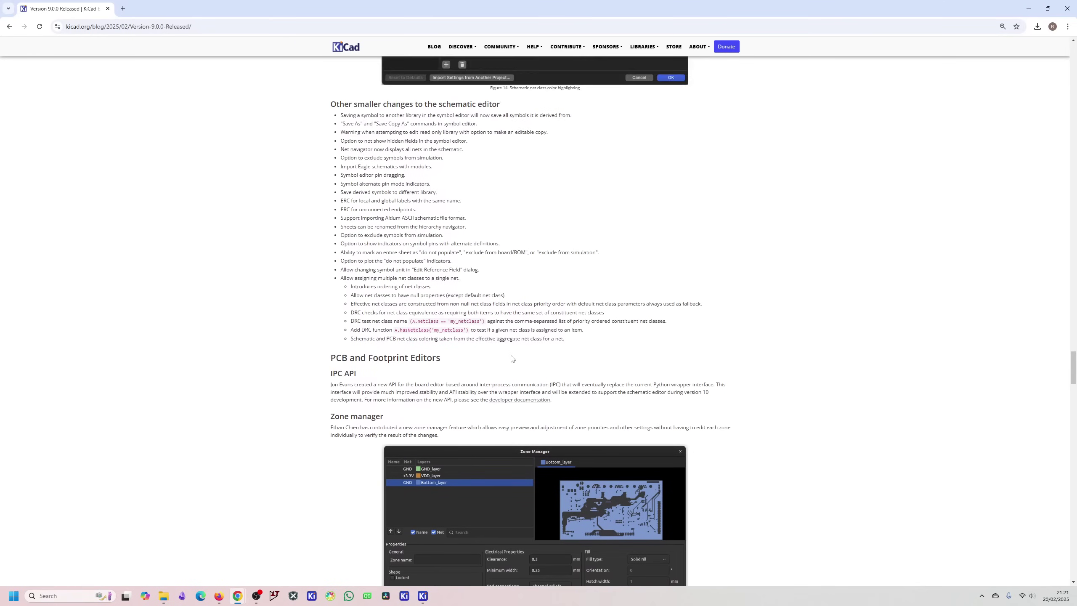
pyautogui.scroll(1, 511, 358)
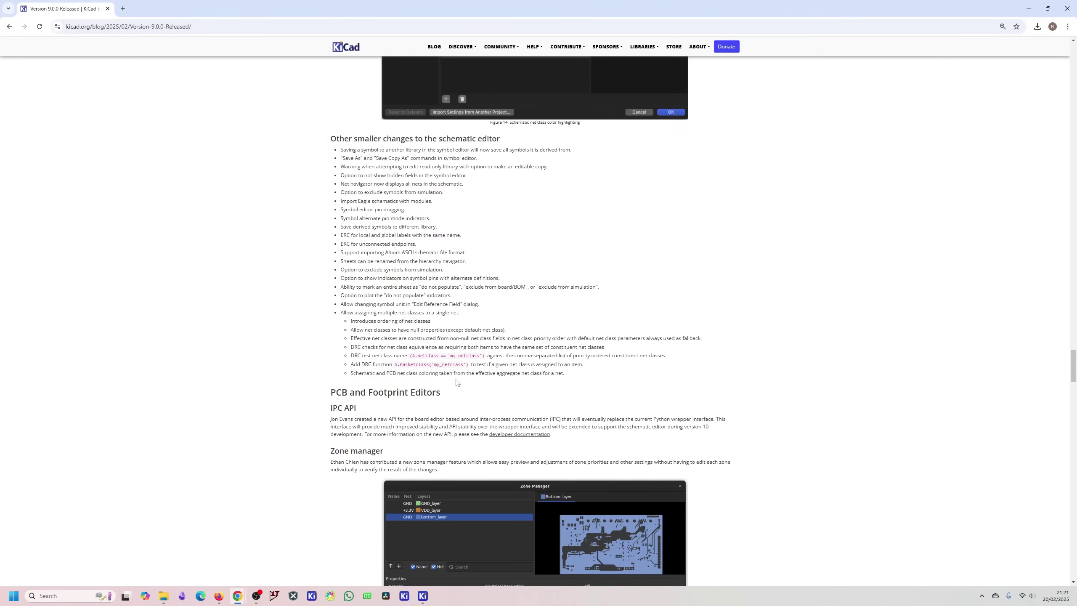
pyautogui.scroll(-20, 460, 377)
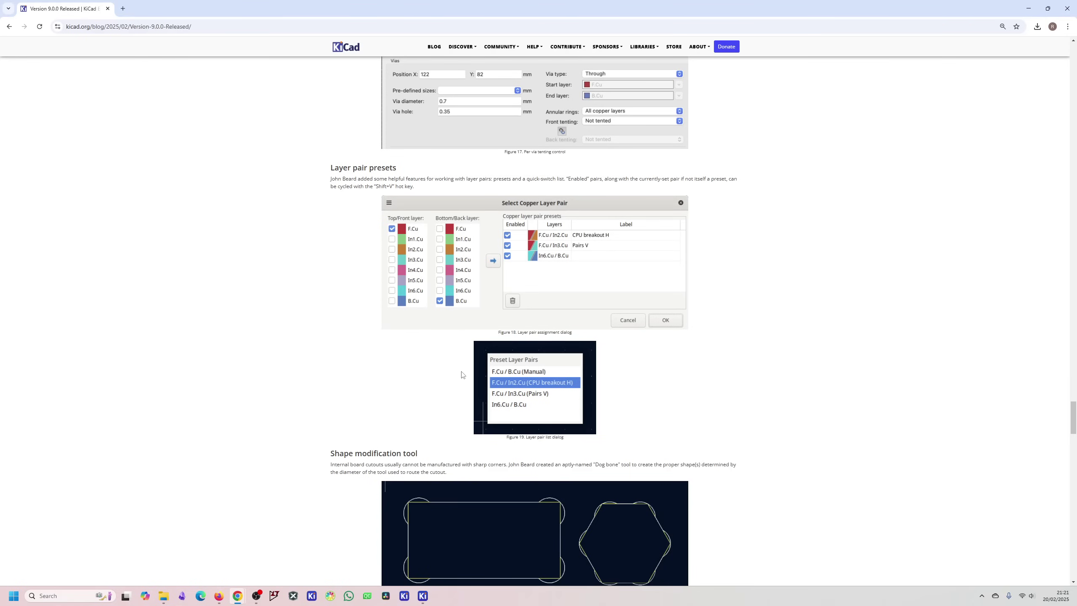